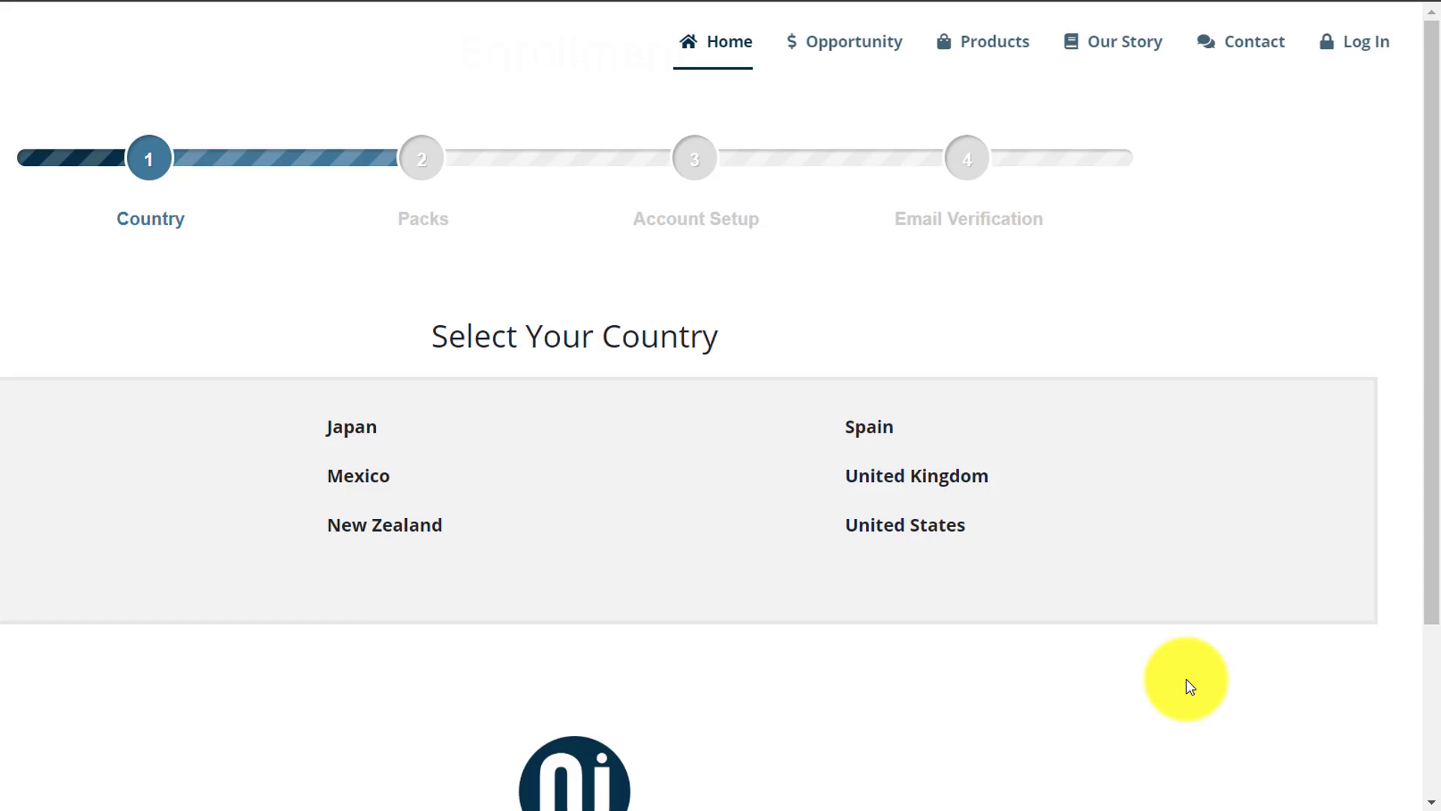
- Choose Mexico as the country and the Customer enrollment pack so the membership fee is $0.00
left_click(382, 483)
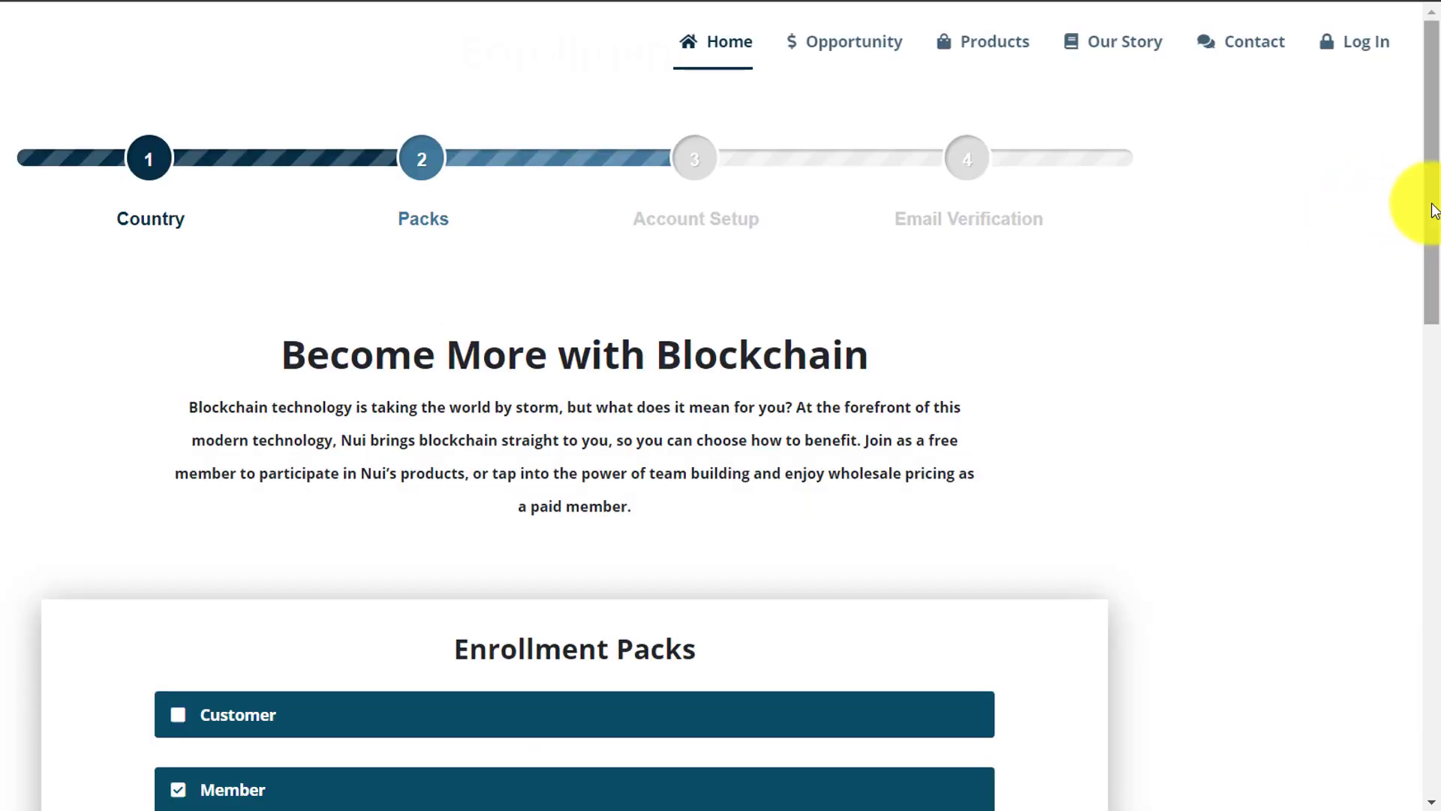
left_click_drag(1435, 210, 1432, 385)
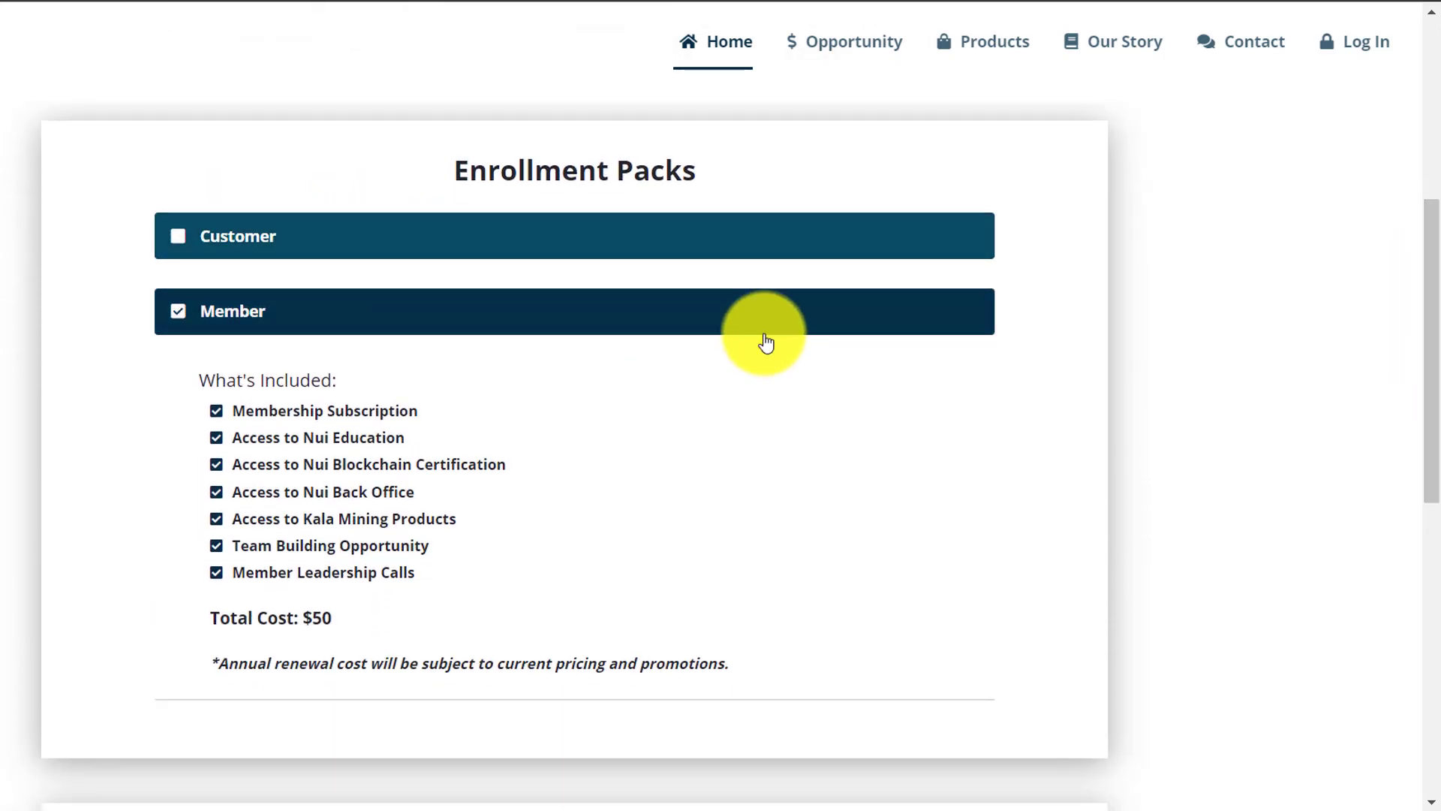
left_click(178, 239)
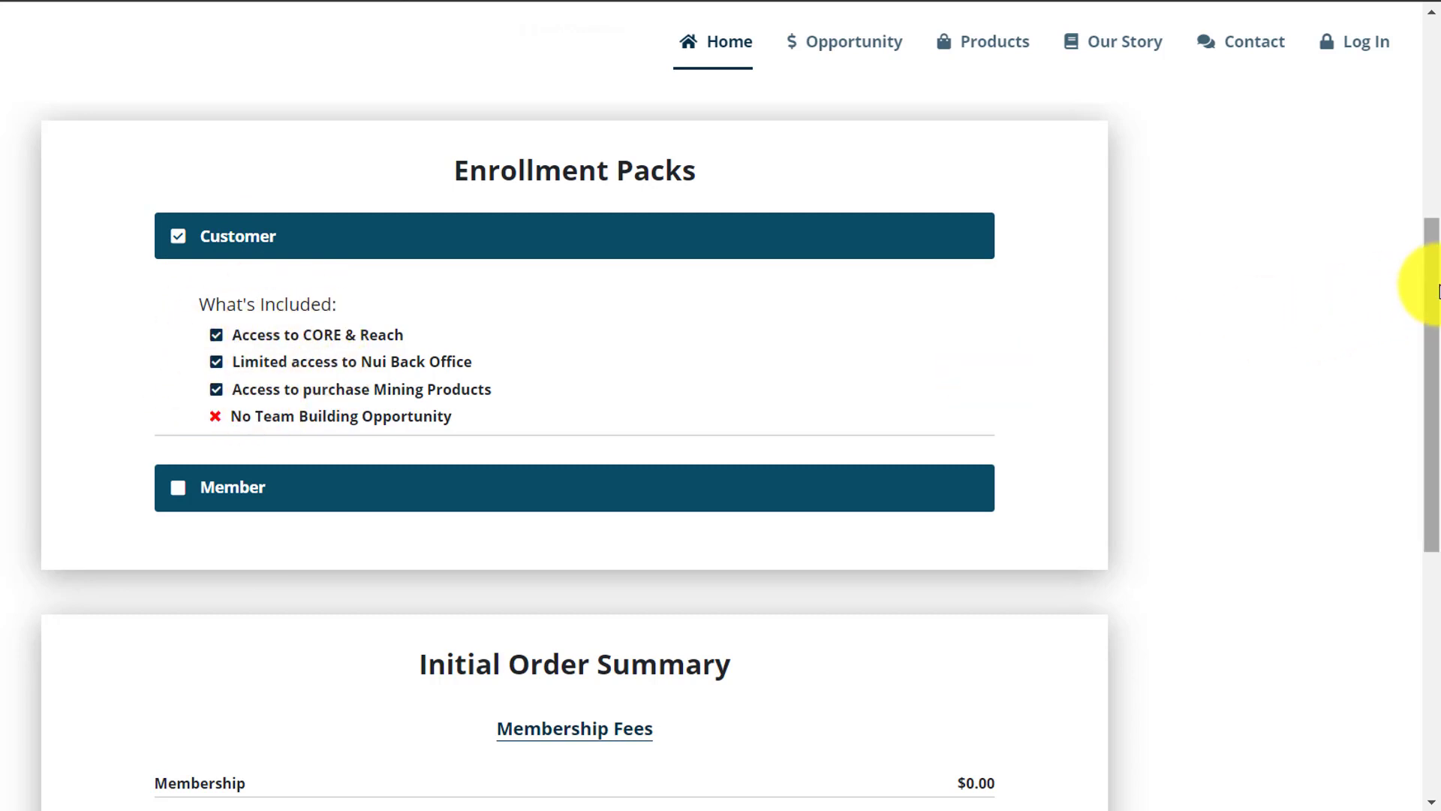
mouse_move(1439, 293)
left_mouse_down()
mouse_move(1427, 482)
mouse_move(1424, 296)
left_mouse_up()
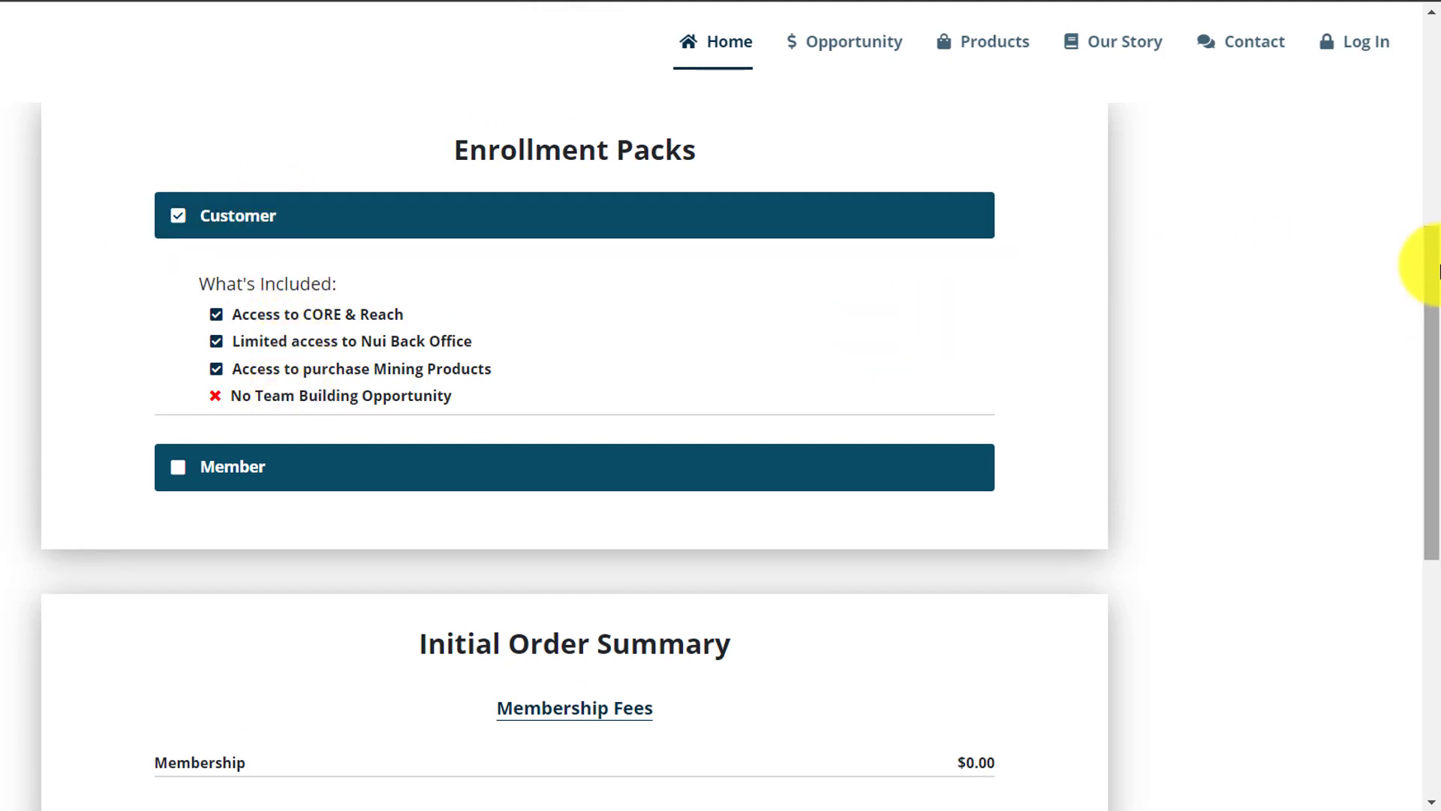
left_click_drag(1421, 270, 1439, 434)
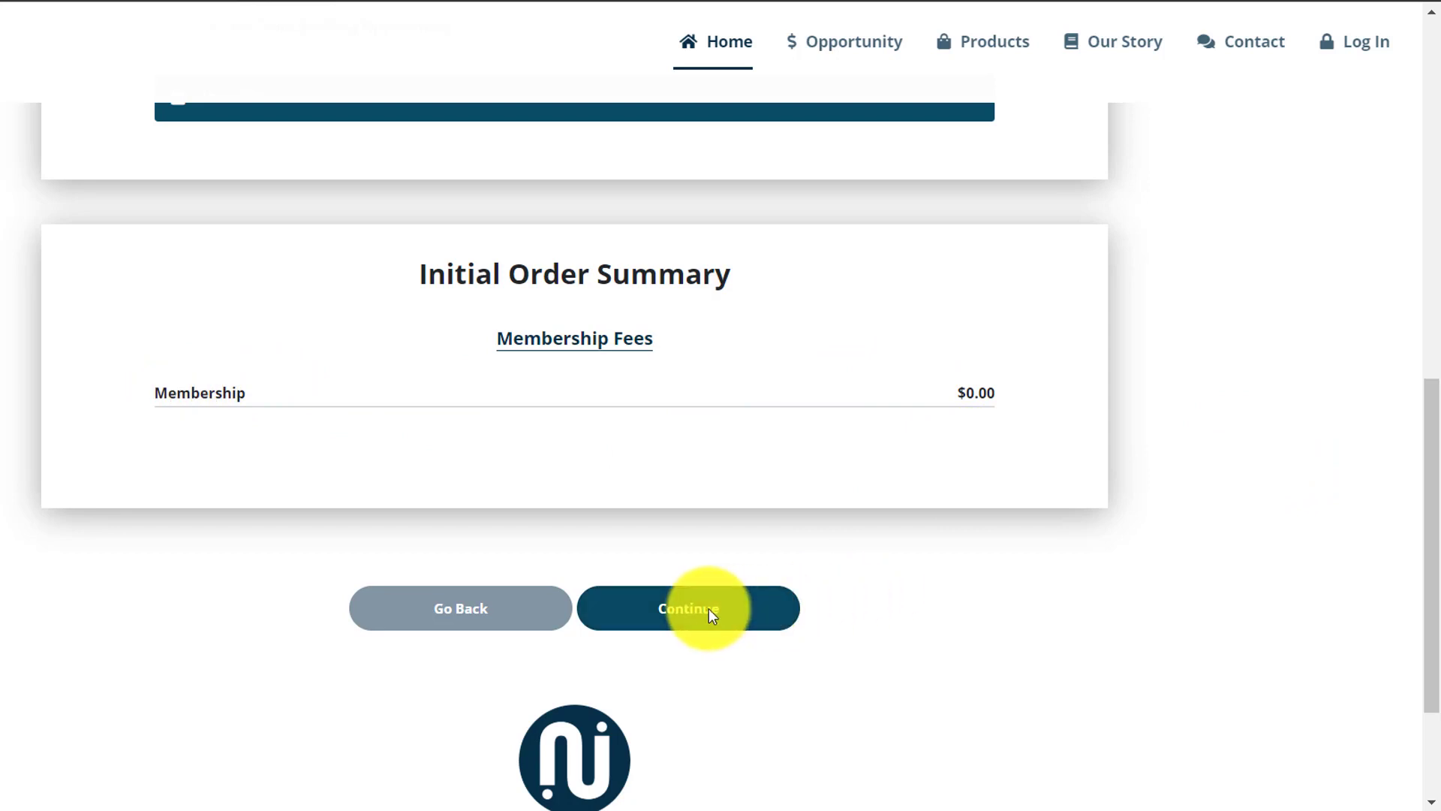
- Advance to Account Setup and select the enroller's name and ID
left_click(682, 610)
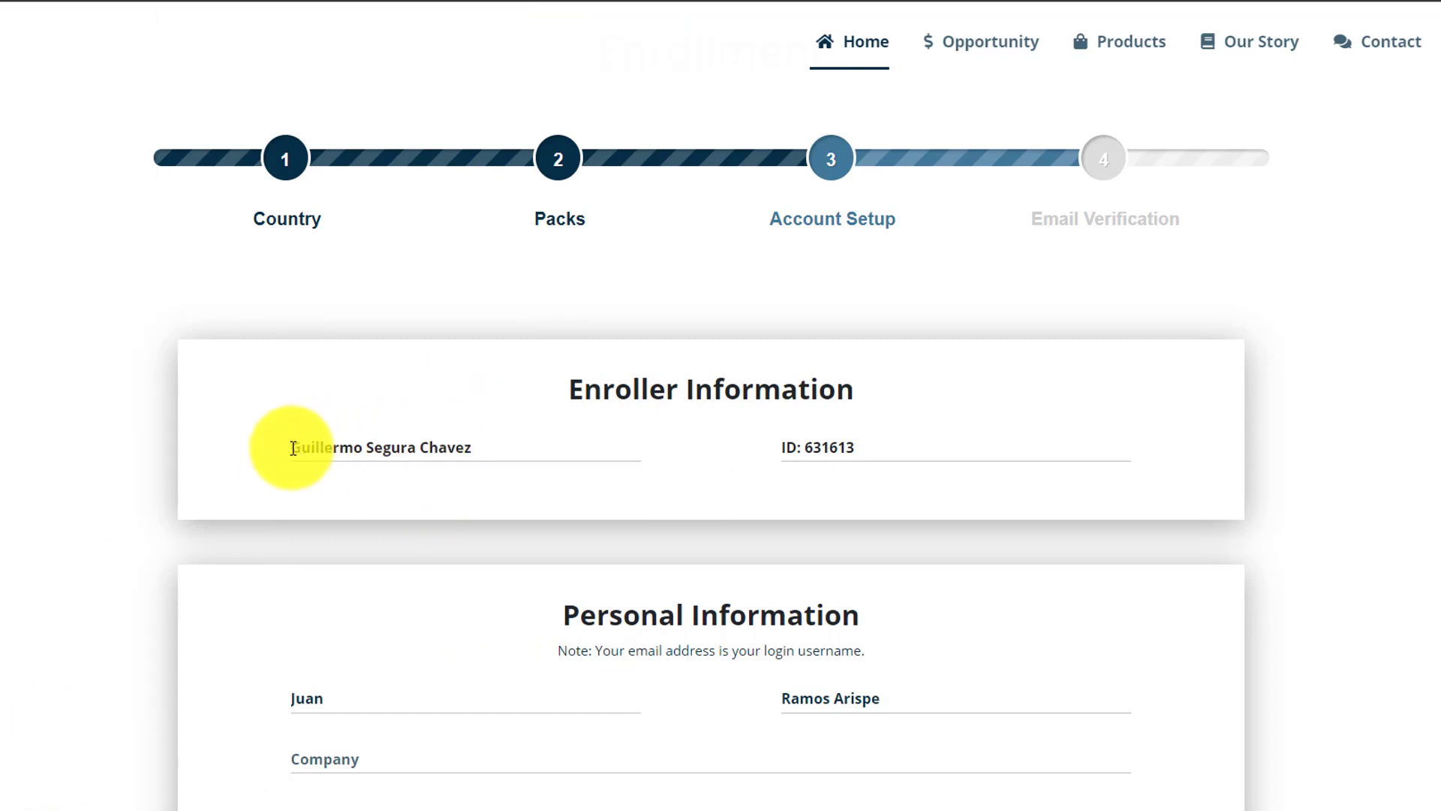
left_click_drag(292, 446, 504, 457)
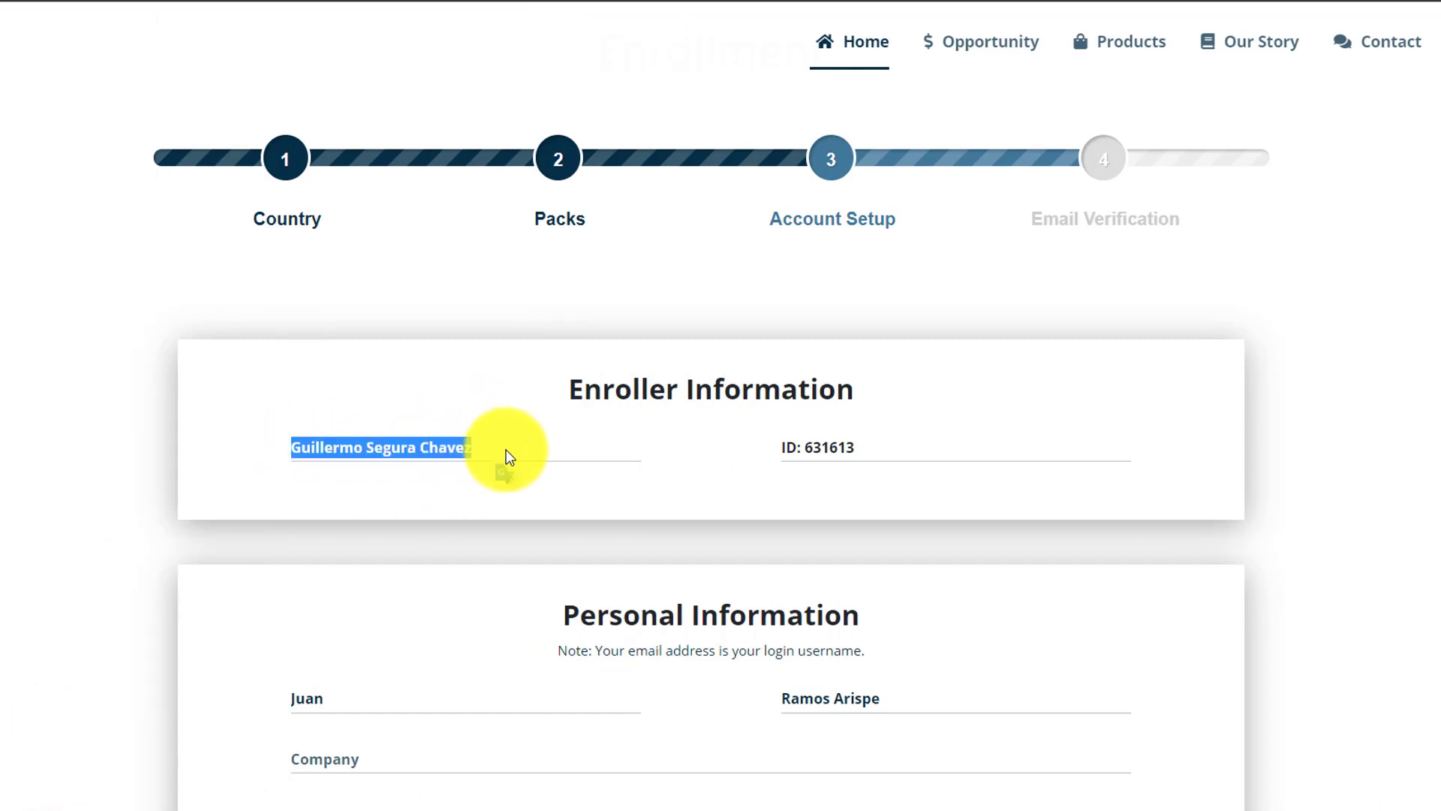
left_click_drag(782, 447, 890, 444)
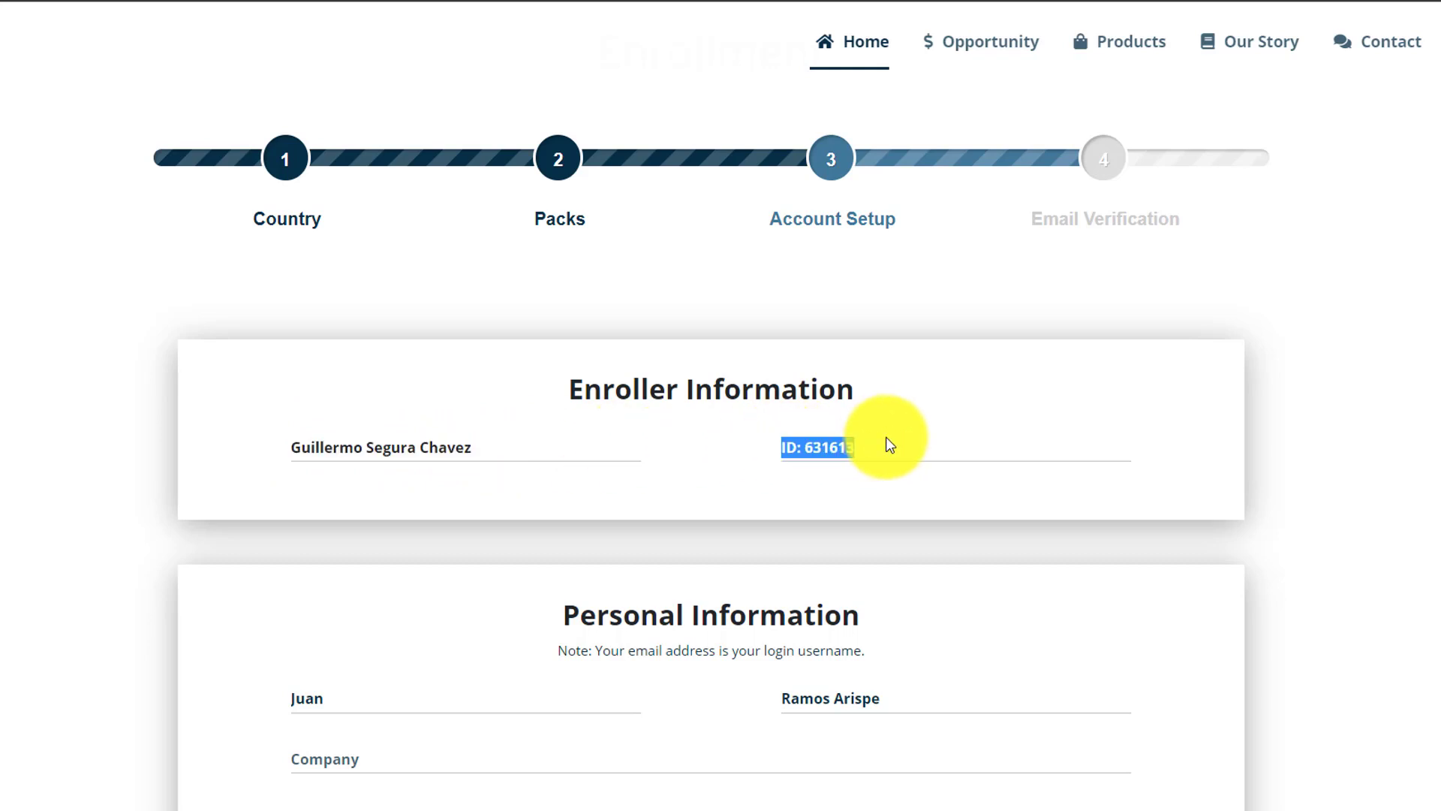
scroll(711, 450, "down", 1)
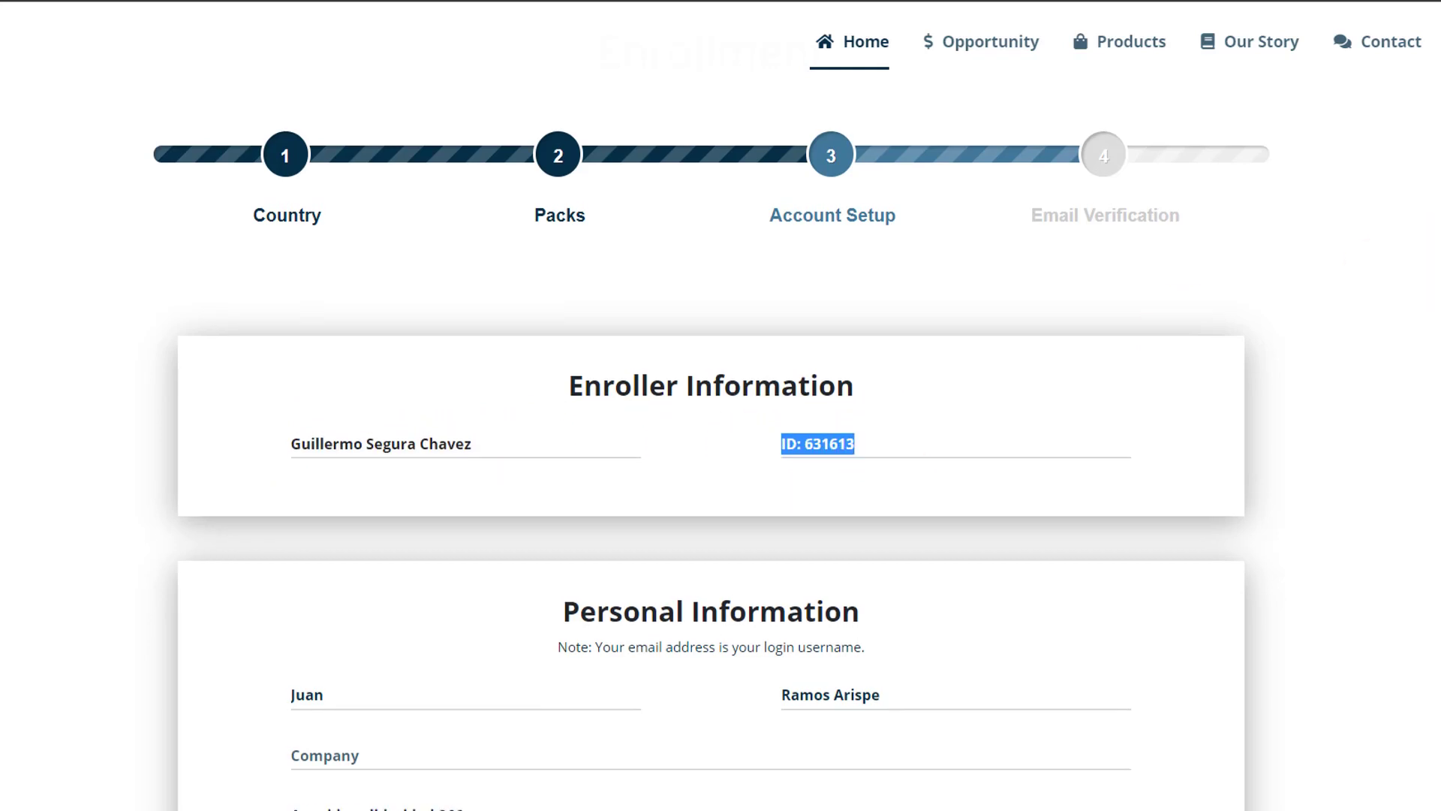
scroll(712, 462, "down", 5)
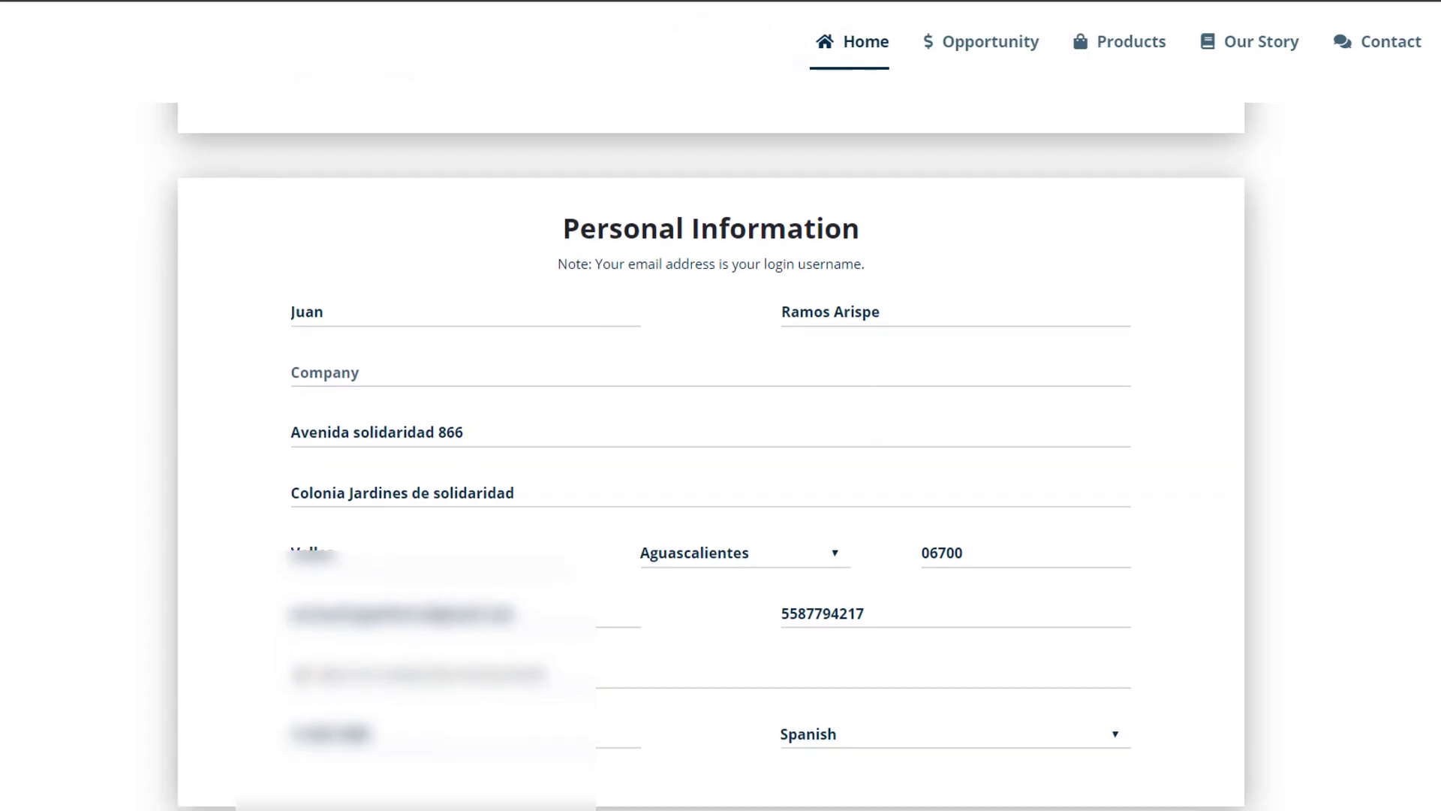
scroll(712, 450, "down", 1)
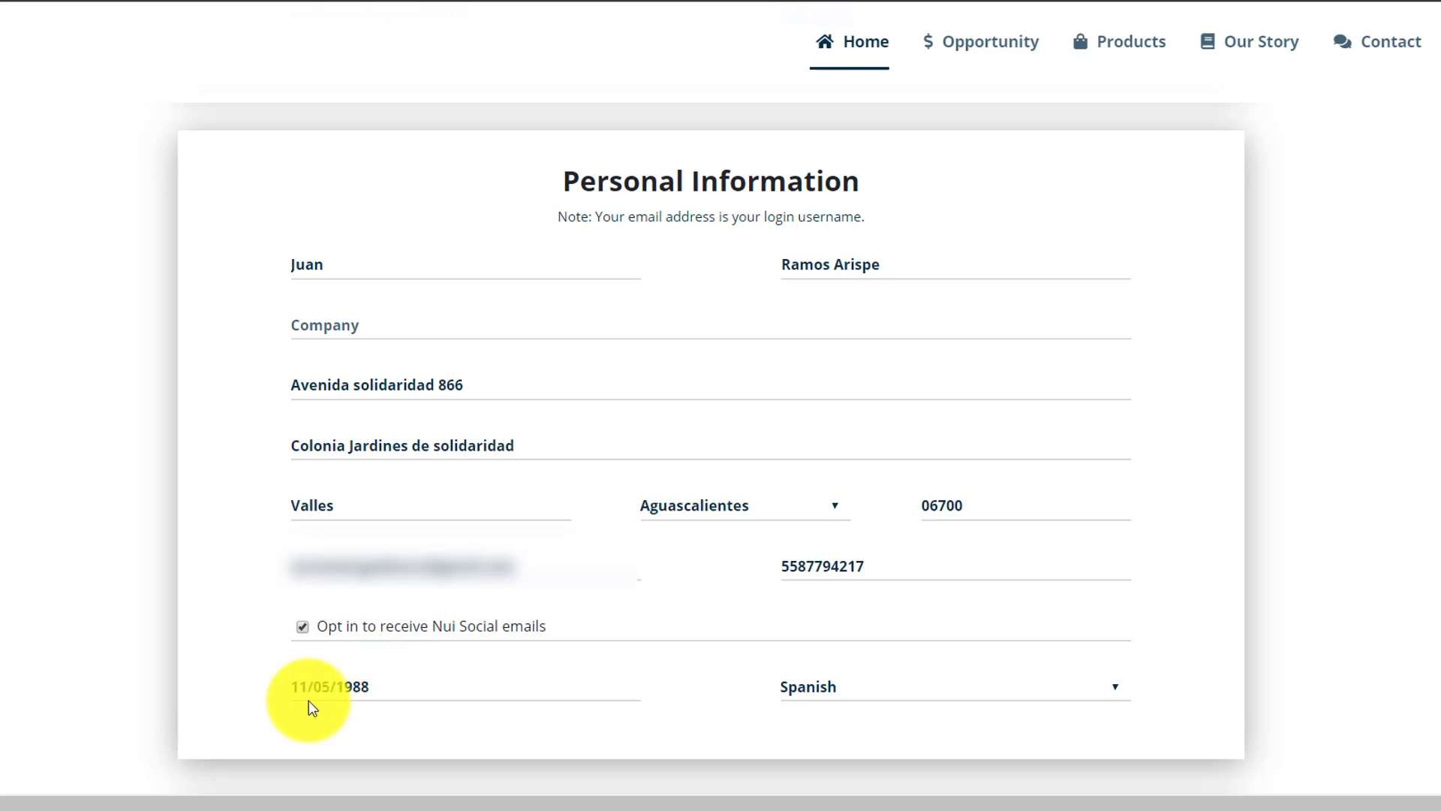
- Check the date of birth picker and keep Spanish as the preferred language
double_click(380, 688)
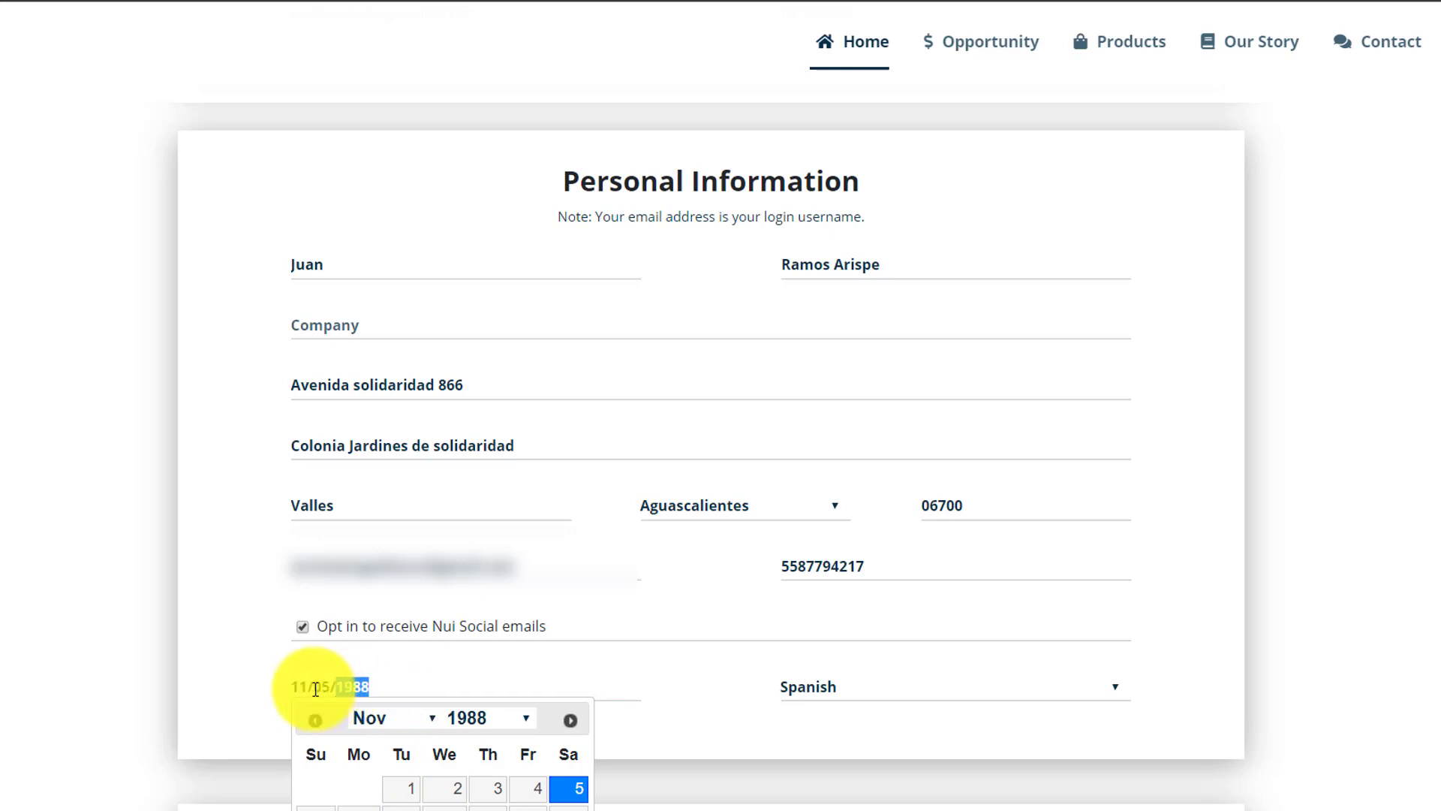
left_click(614, 687)
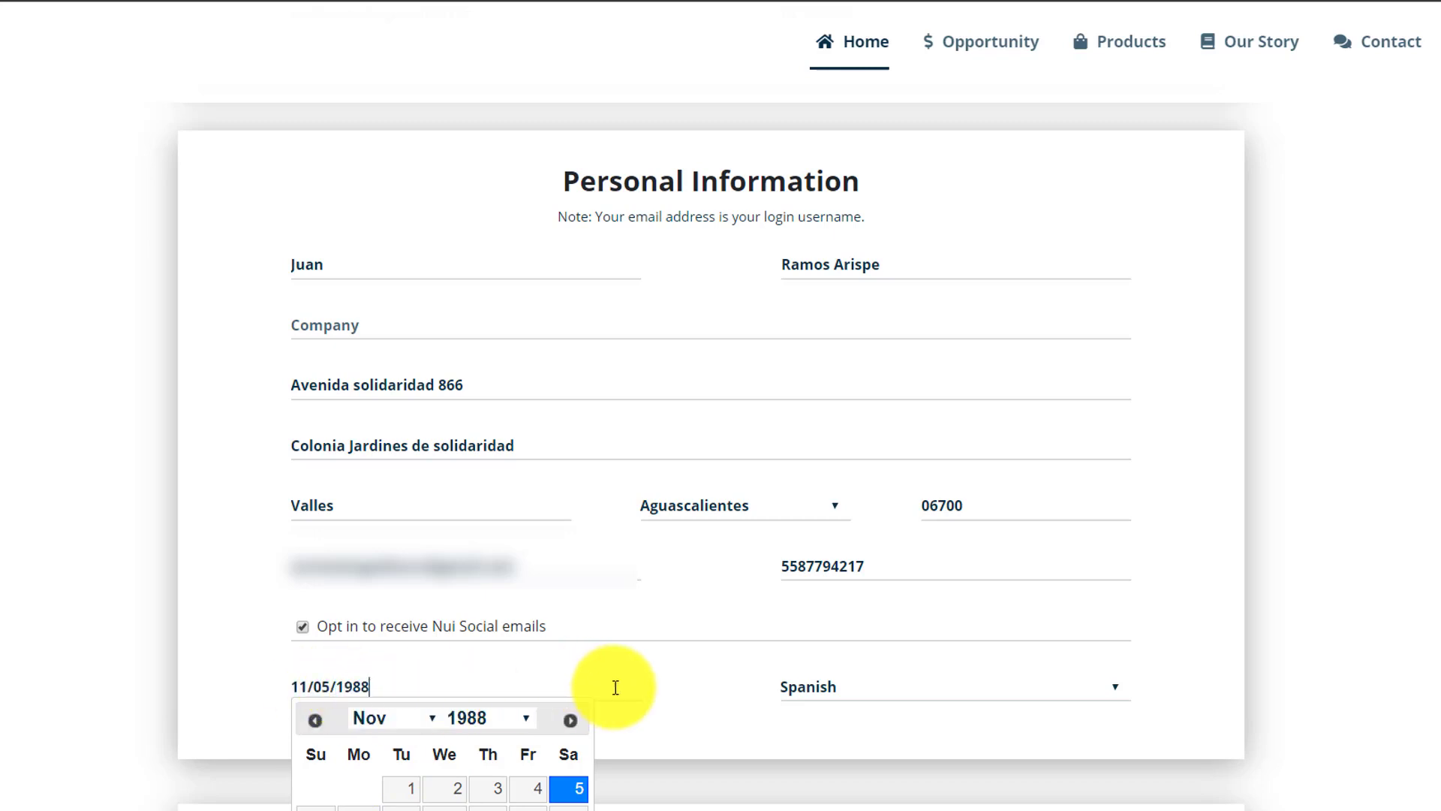
left_click(710, 702)
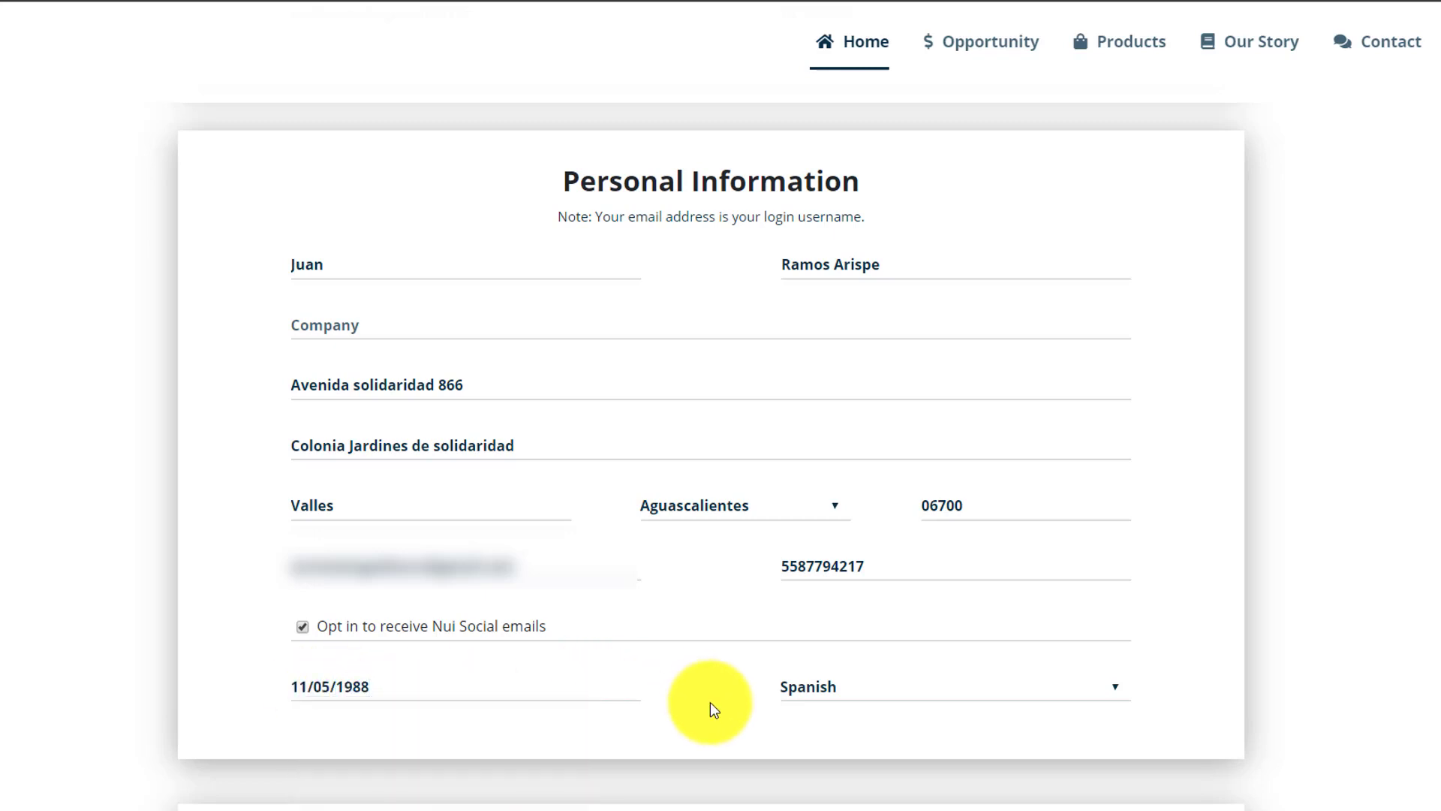
left_click(1006, 697)
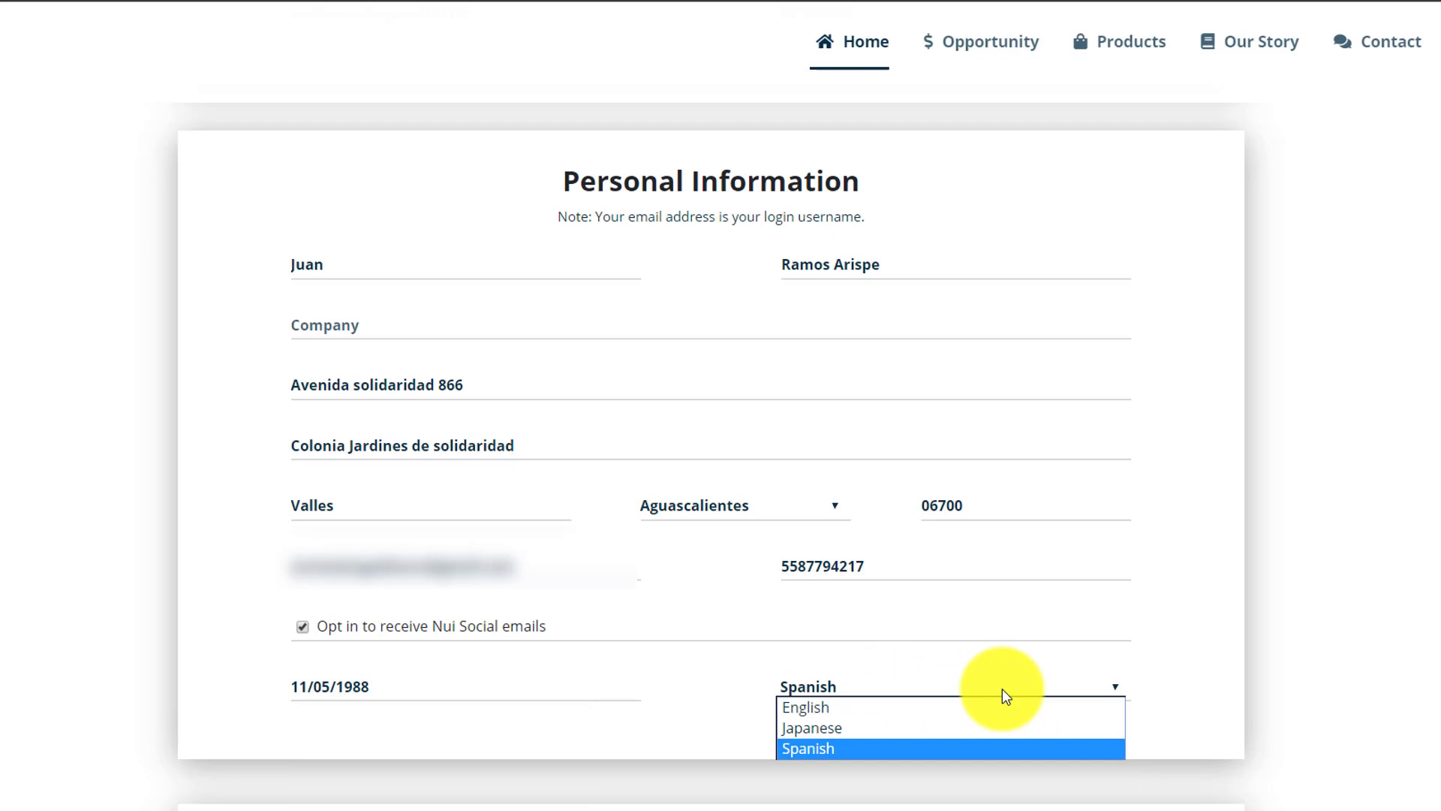
left_click(1003, 691)
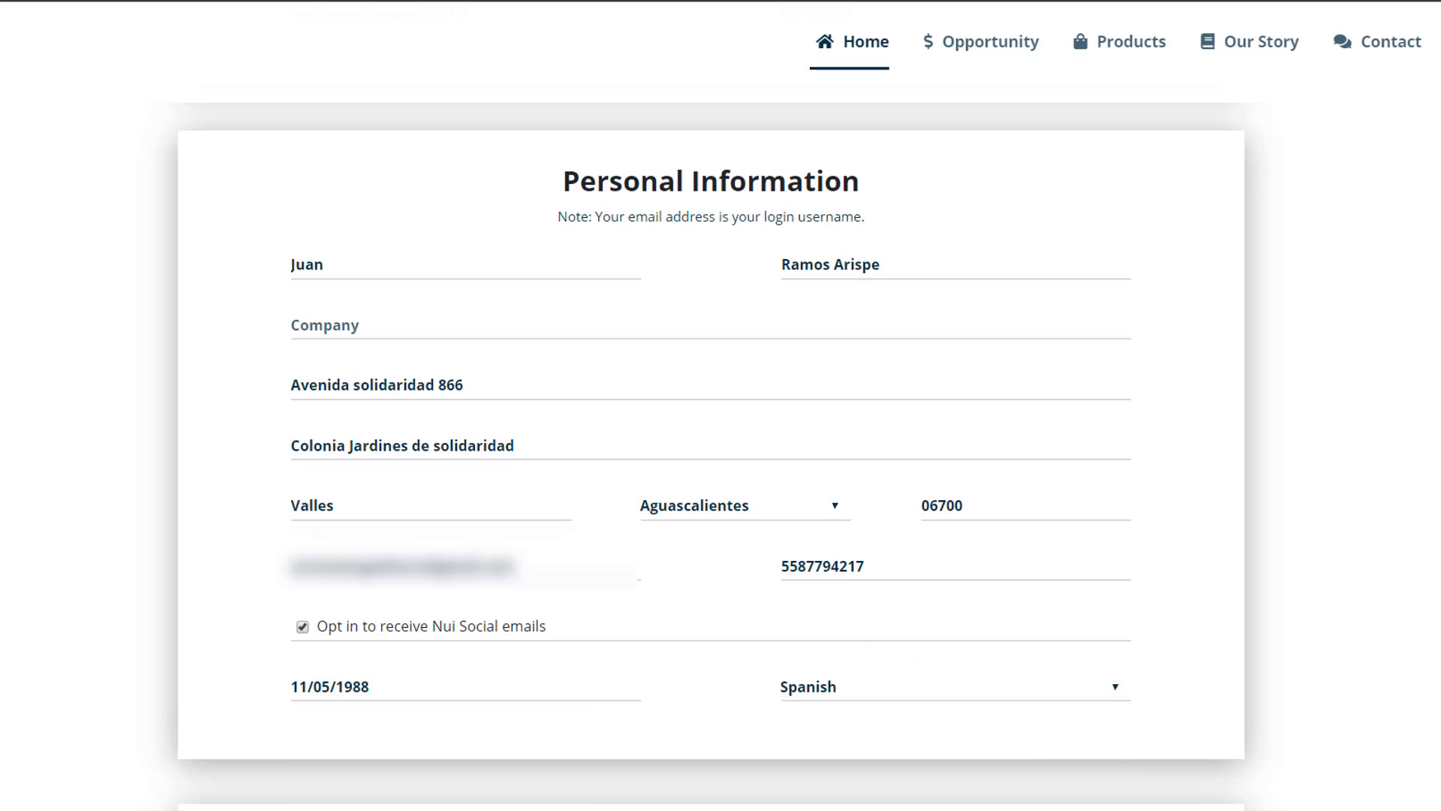
scroll(710, 450, "down", 8)
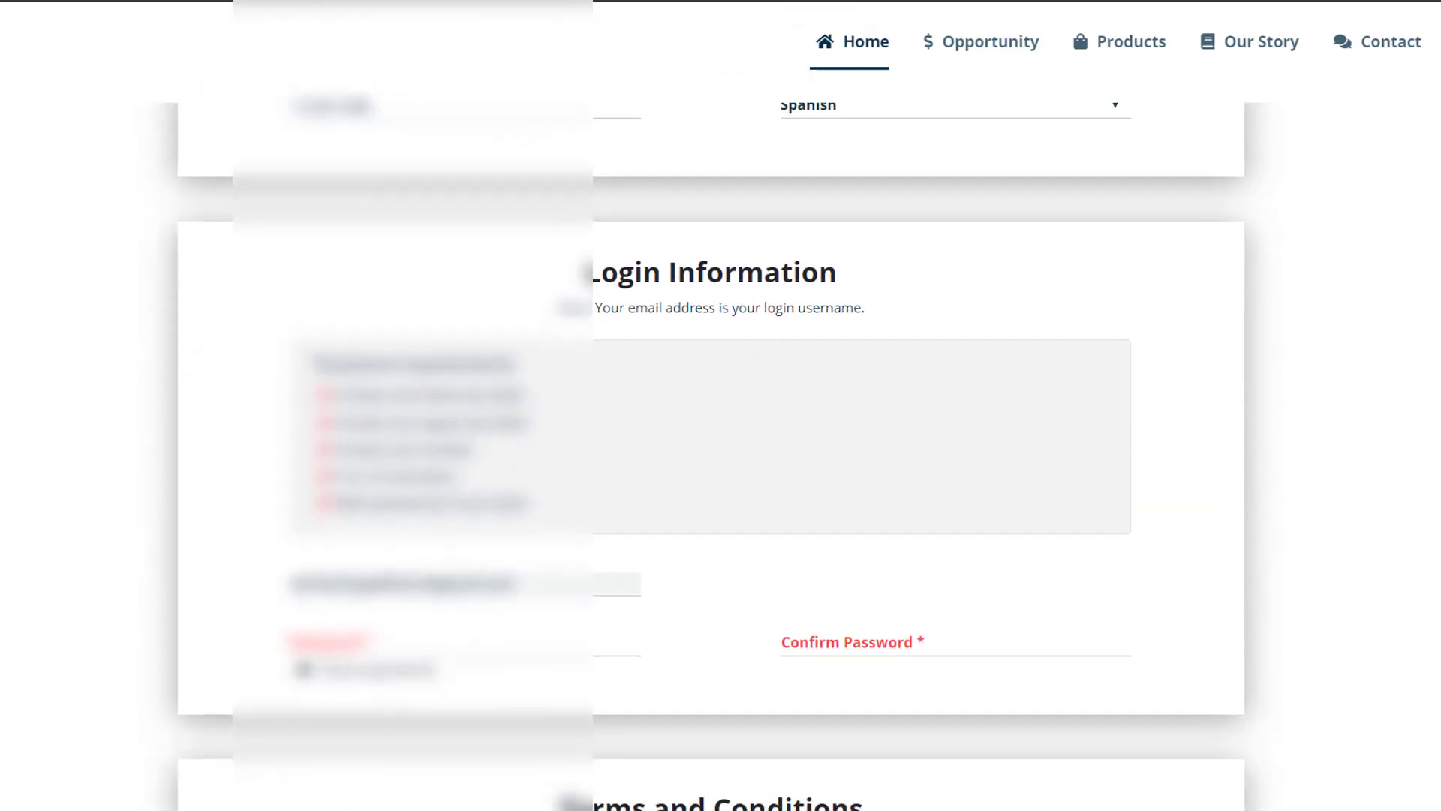
- Accept the Terms and Conditions and Mintage Refund Policy, then submit for email verification
scroll(710, 450, "down", 3)
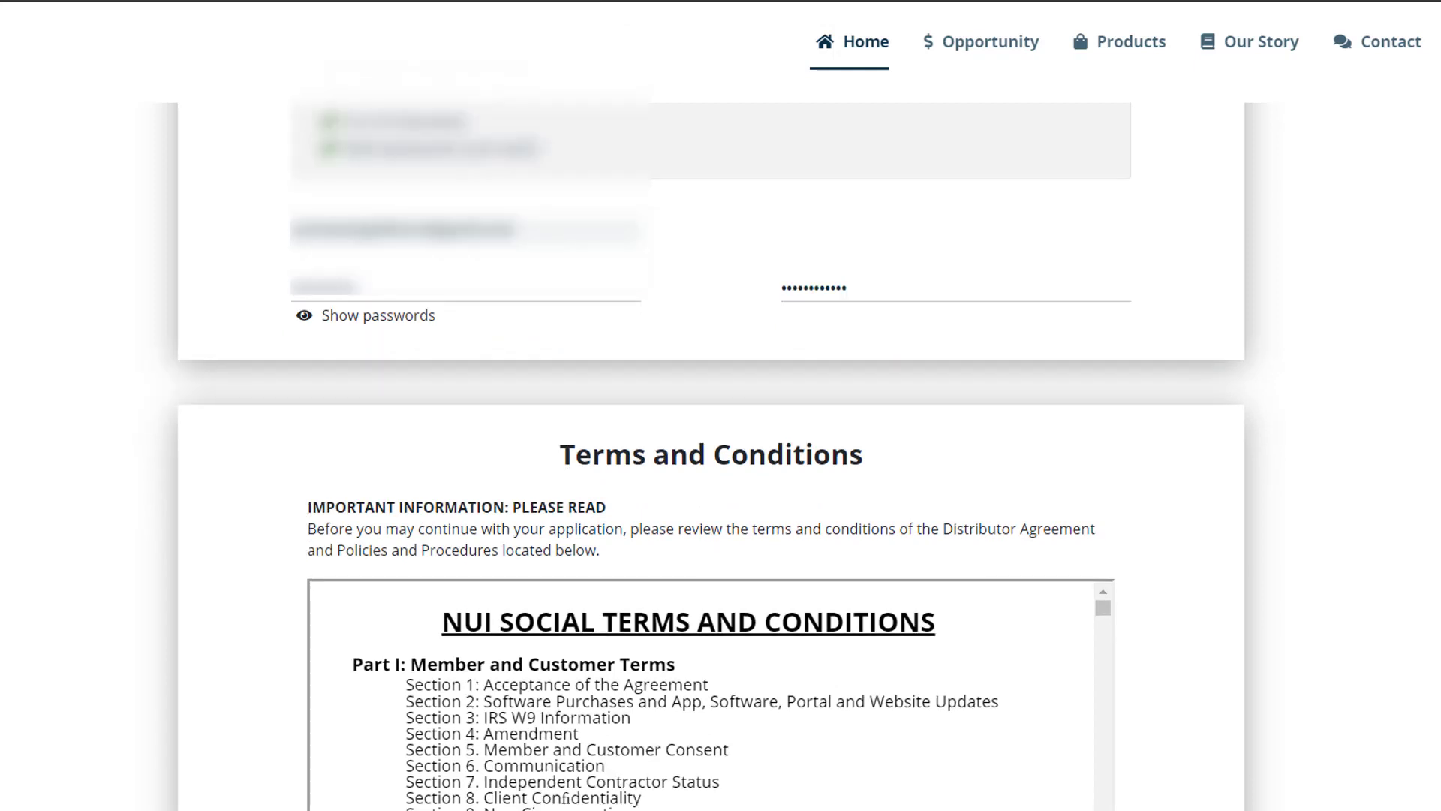
scroll(710, 450, "down", 4)
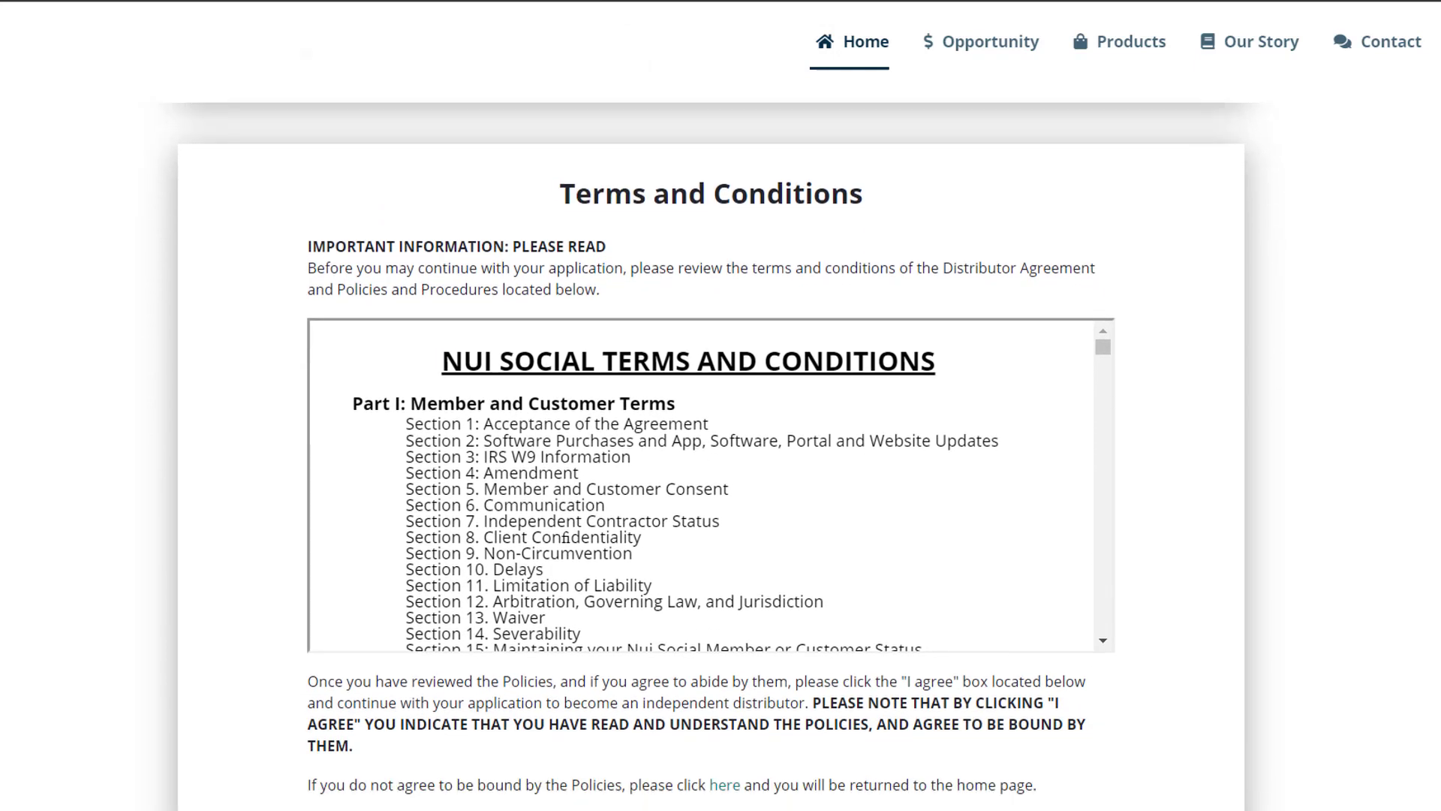
left_click_drag(1103, 307, 1108, 584)
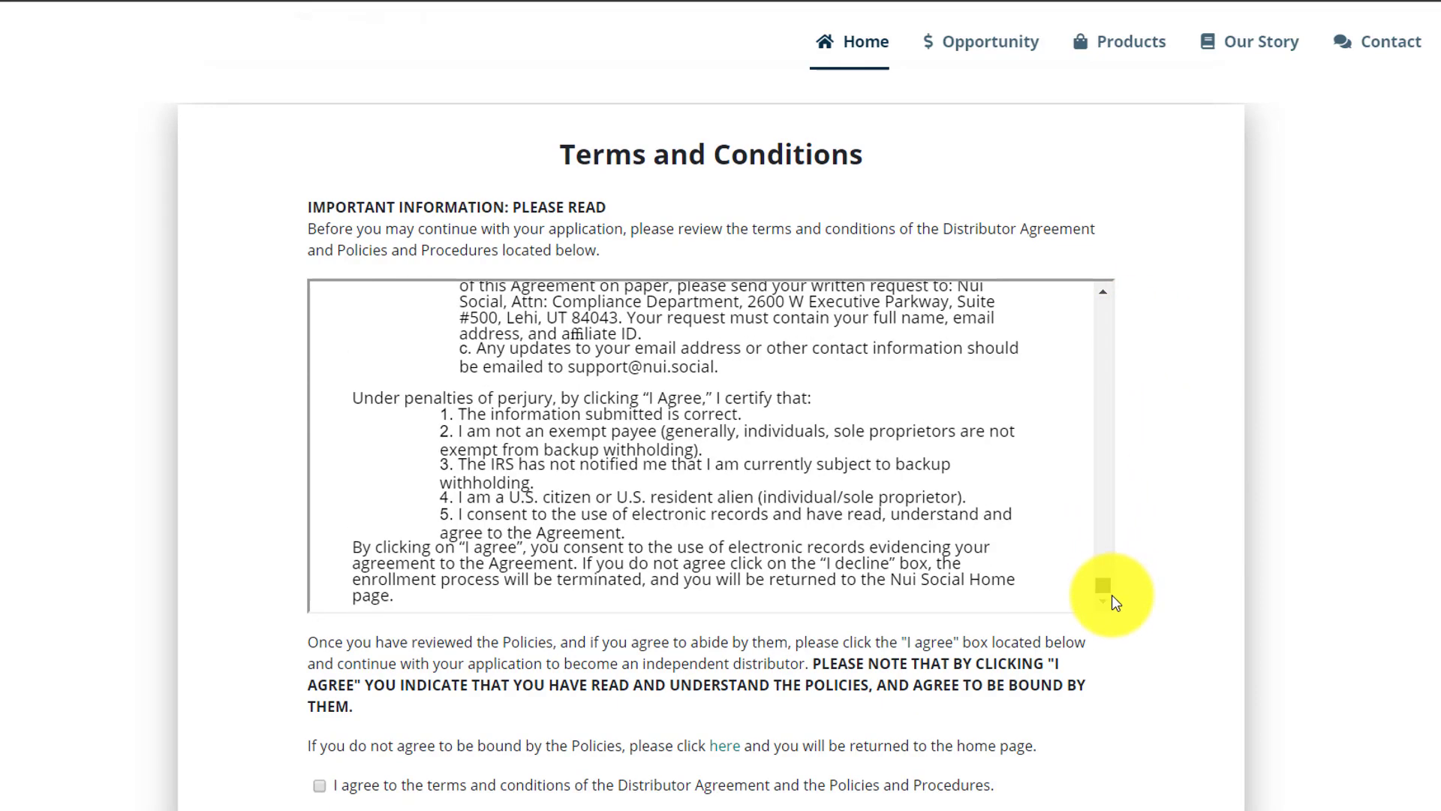
scroll(710, 450, "down", 2)
scroll(575, 185, "down", 2)
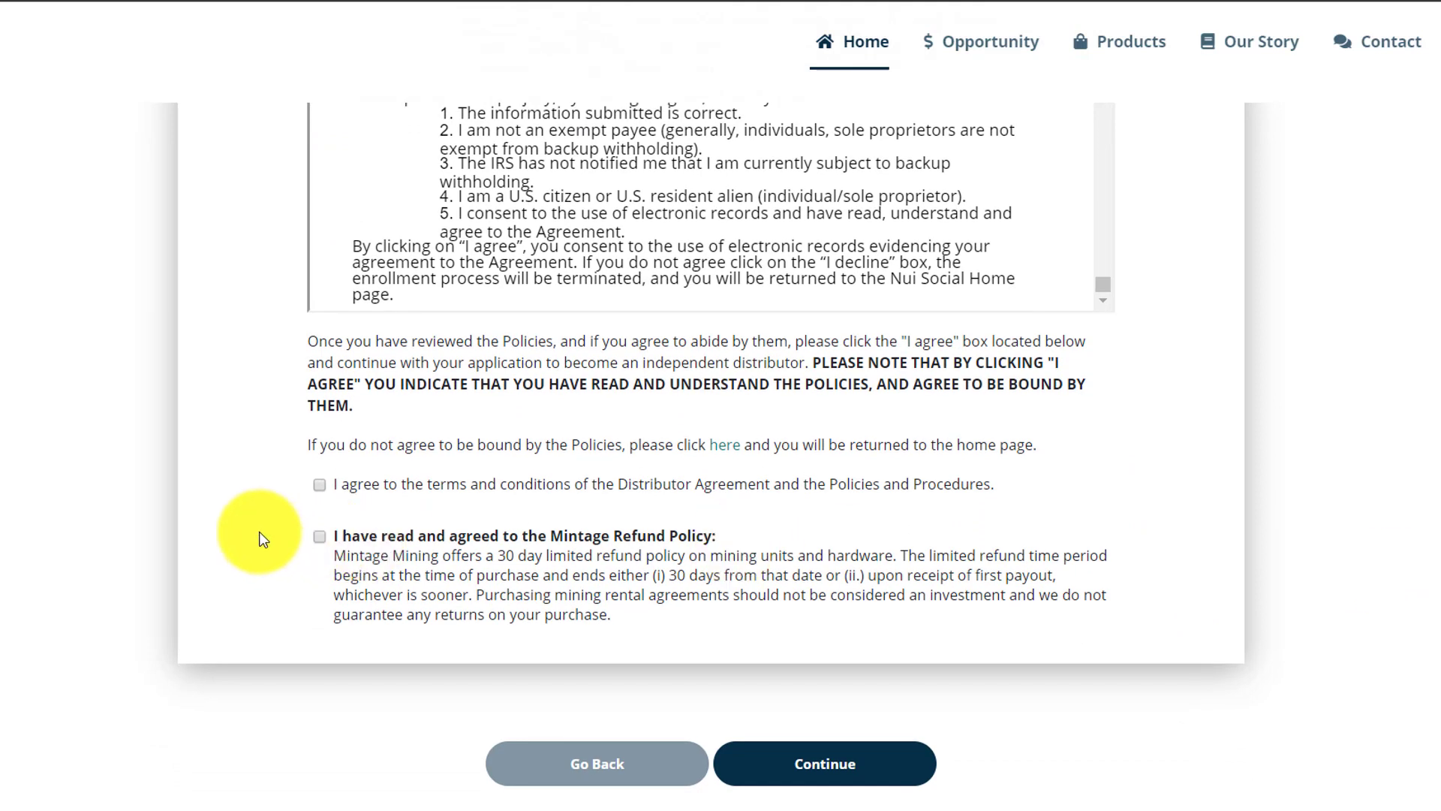
left_click(320, 536)
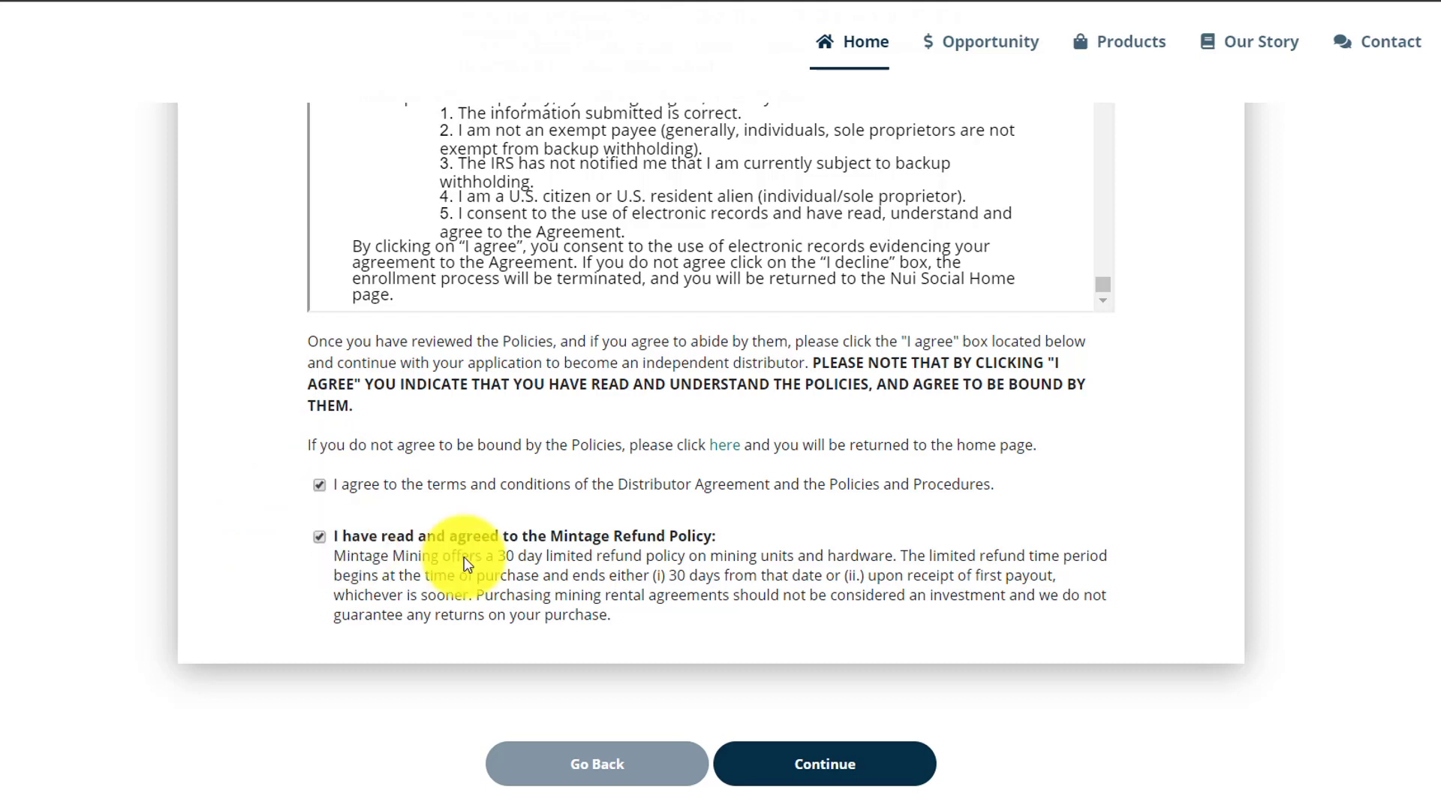
left_click(853, 763)
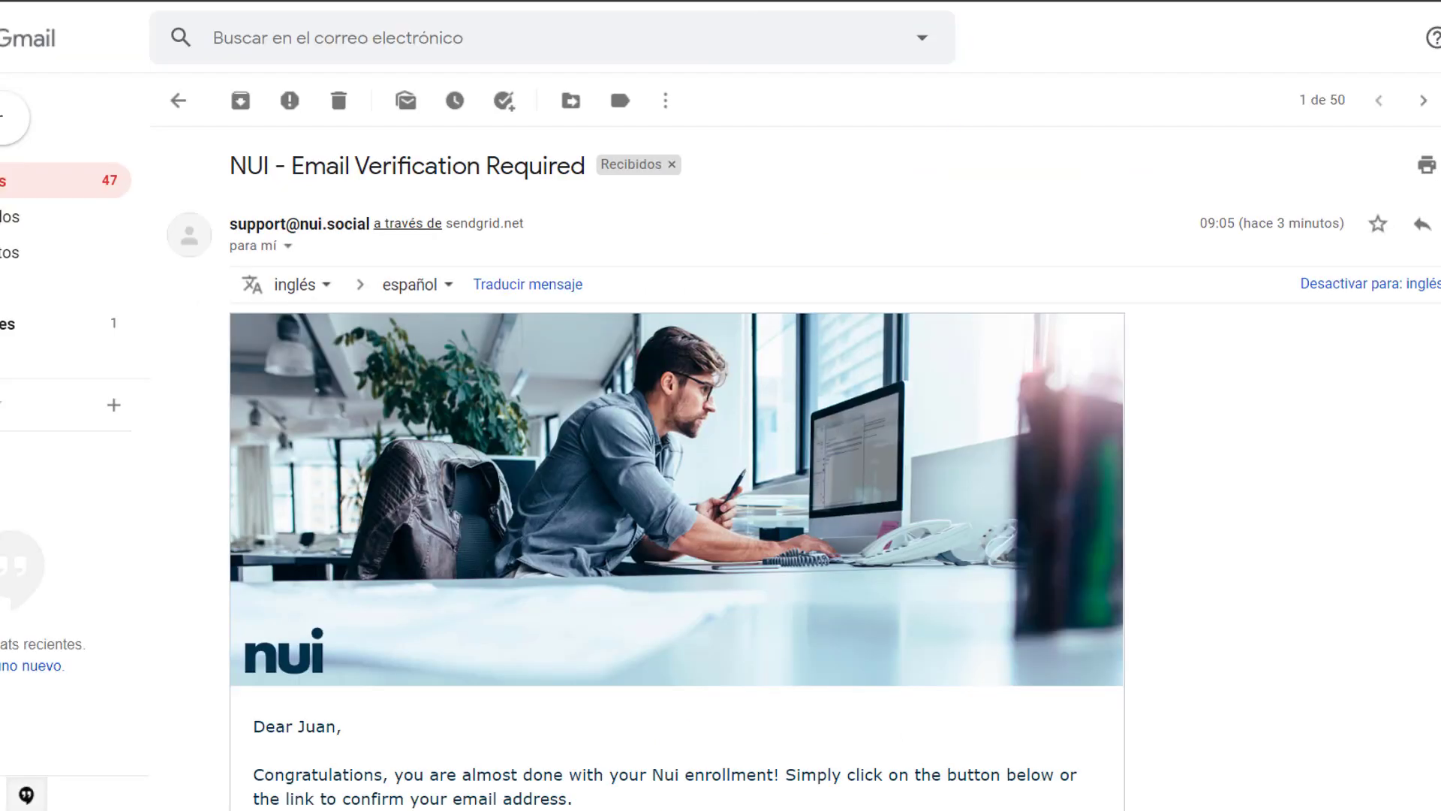
- Use Verify My Email in the NUI - Email Verification Required message
scroll(760, 548, "down", 4)
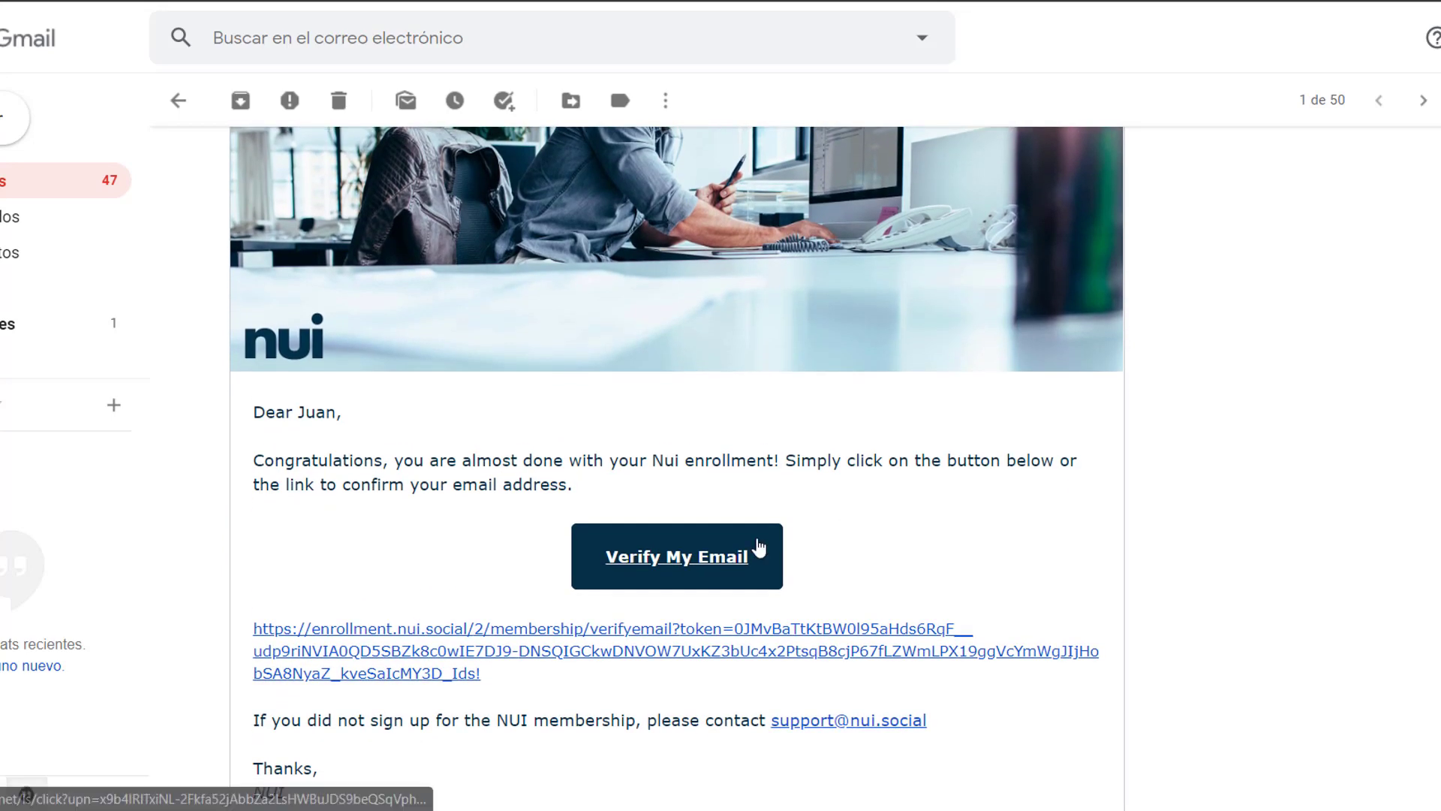
left_click(729, 571)
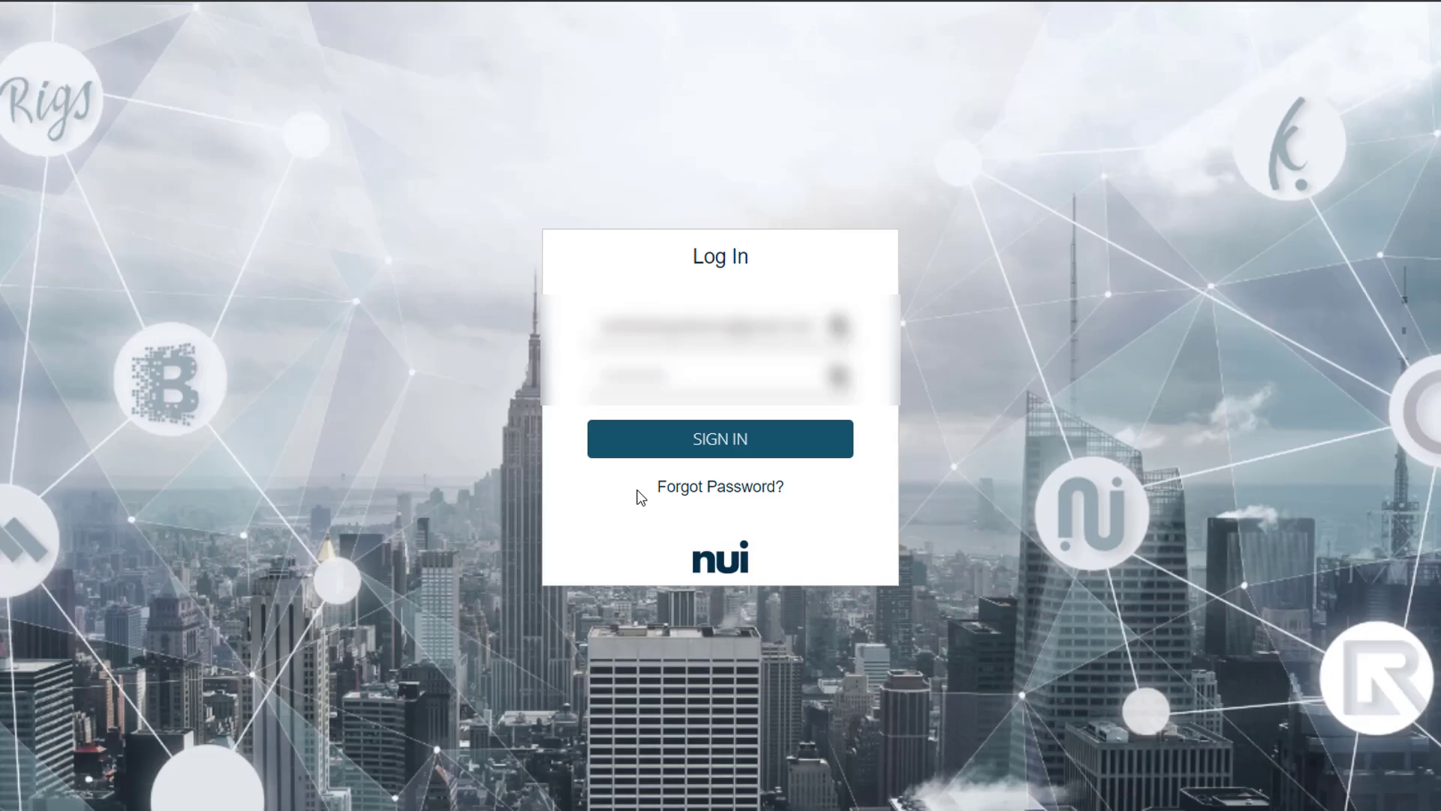
- Sign in to the Nui back office with the prefilled credentials
left_click(752, 450)
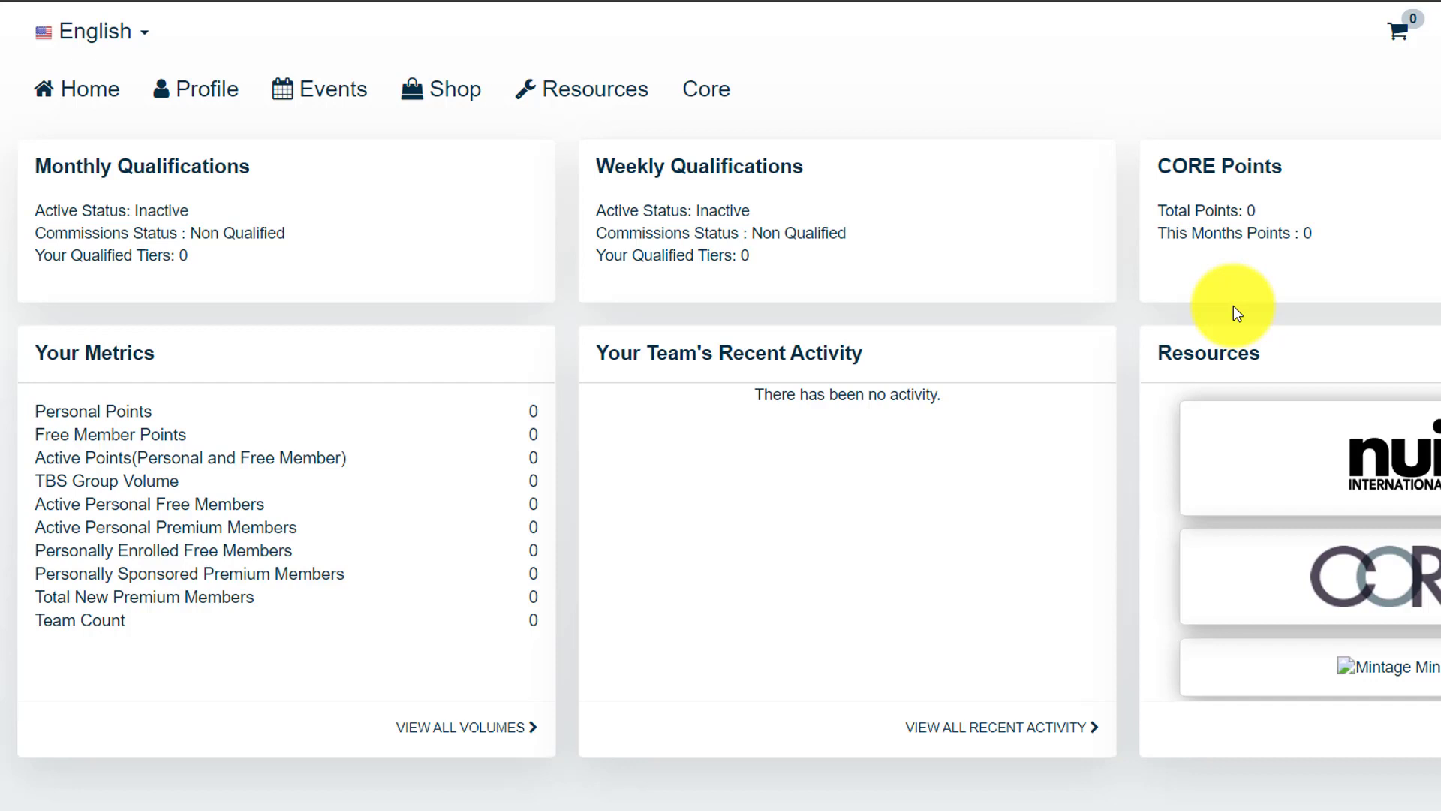
- Add the Free Membership PROMO from Shop > Products > Upgrade Membership to the cart
mouse_move(532, 112)
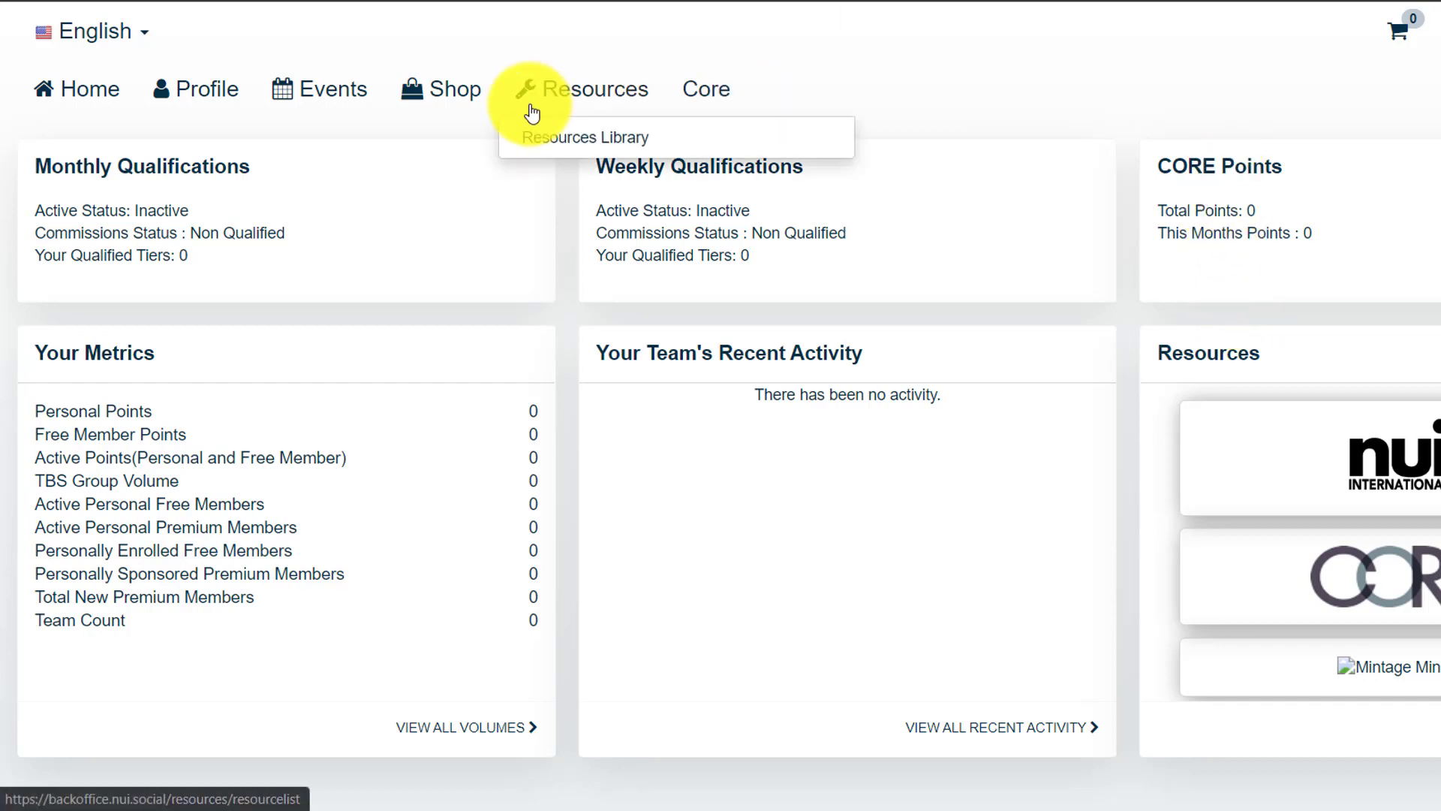
mouse_move(447, 91)
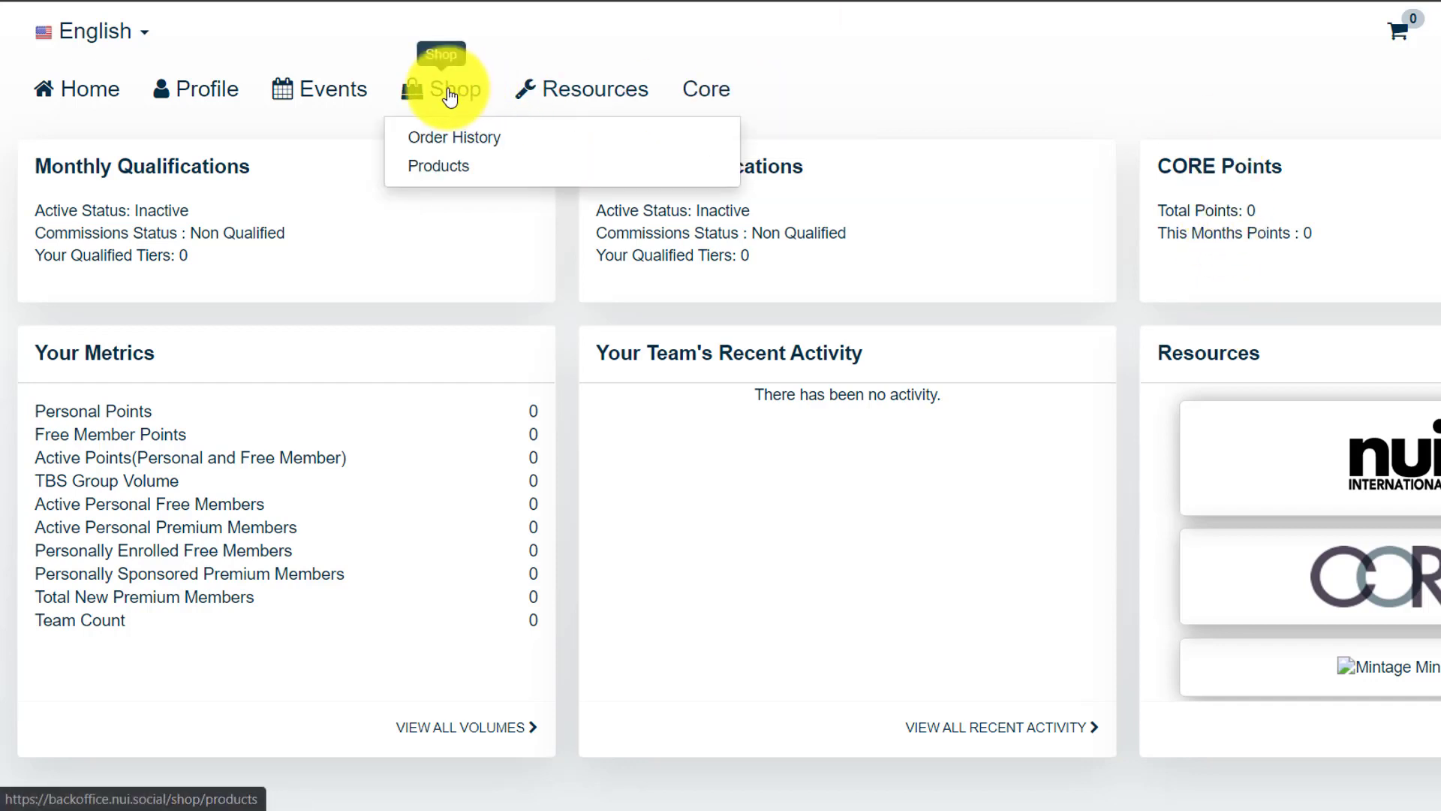
left_click(446, 175)
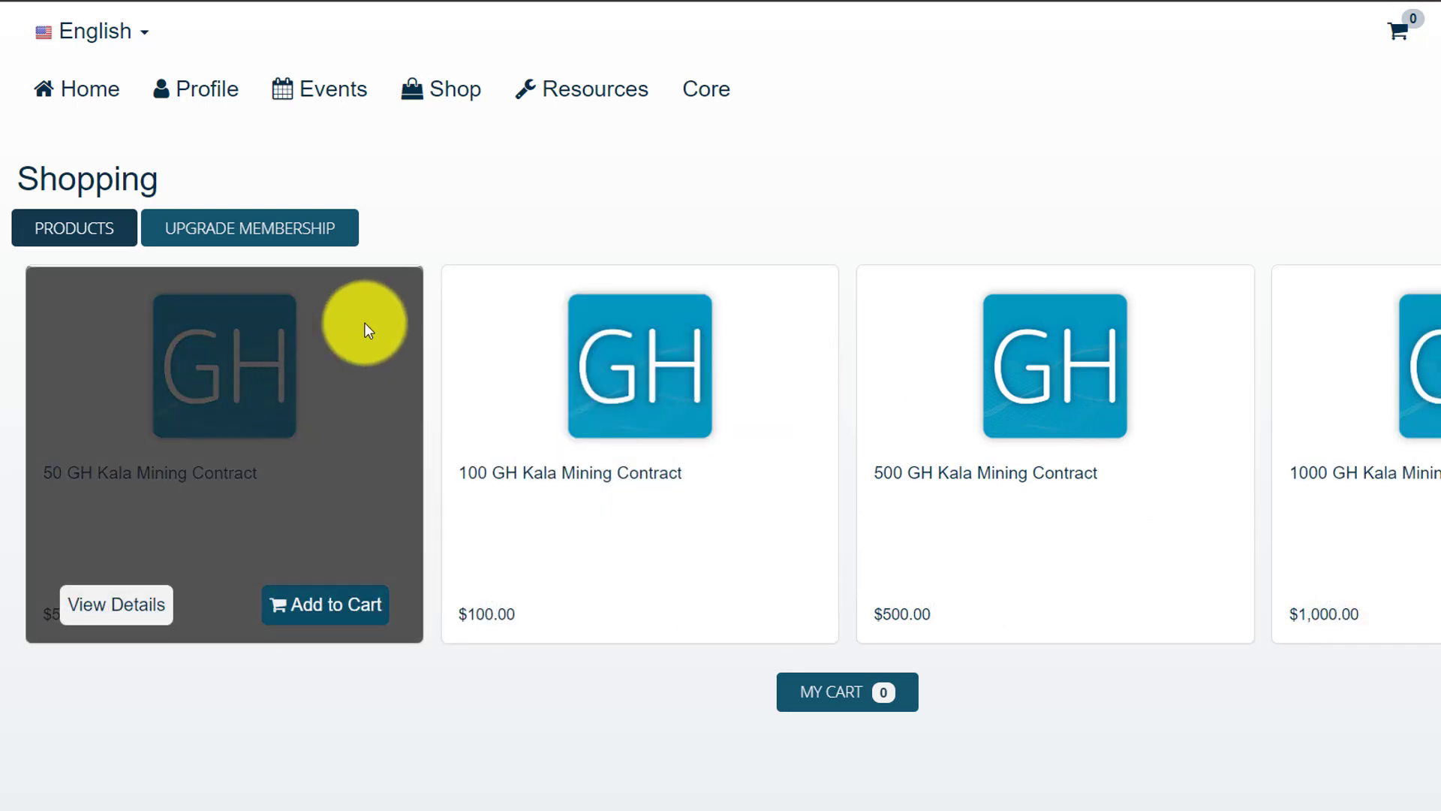
left_click(308, 233)
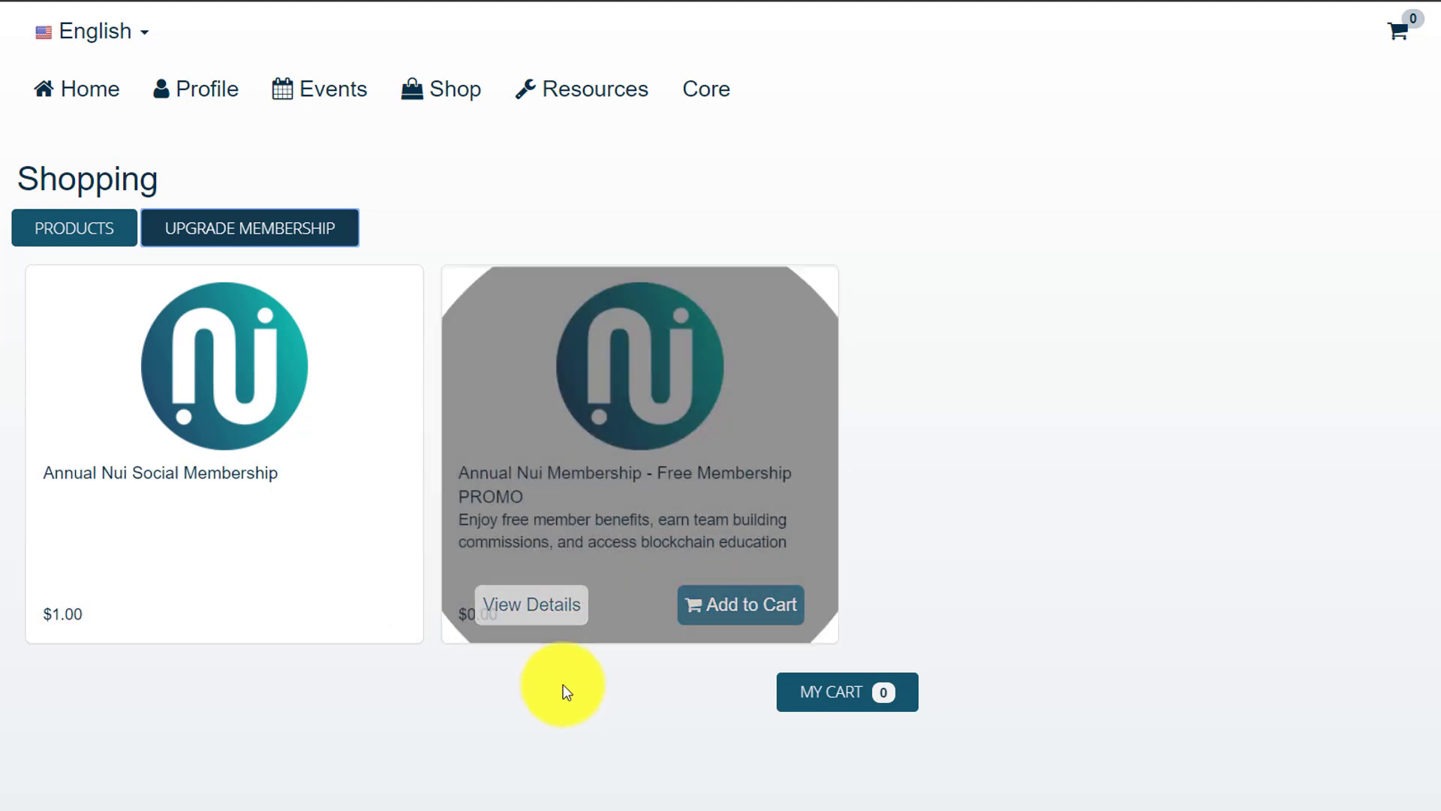
mouse_move(666, 476)
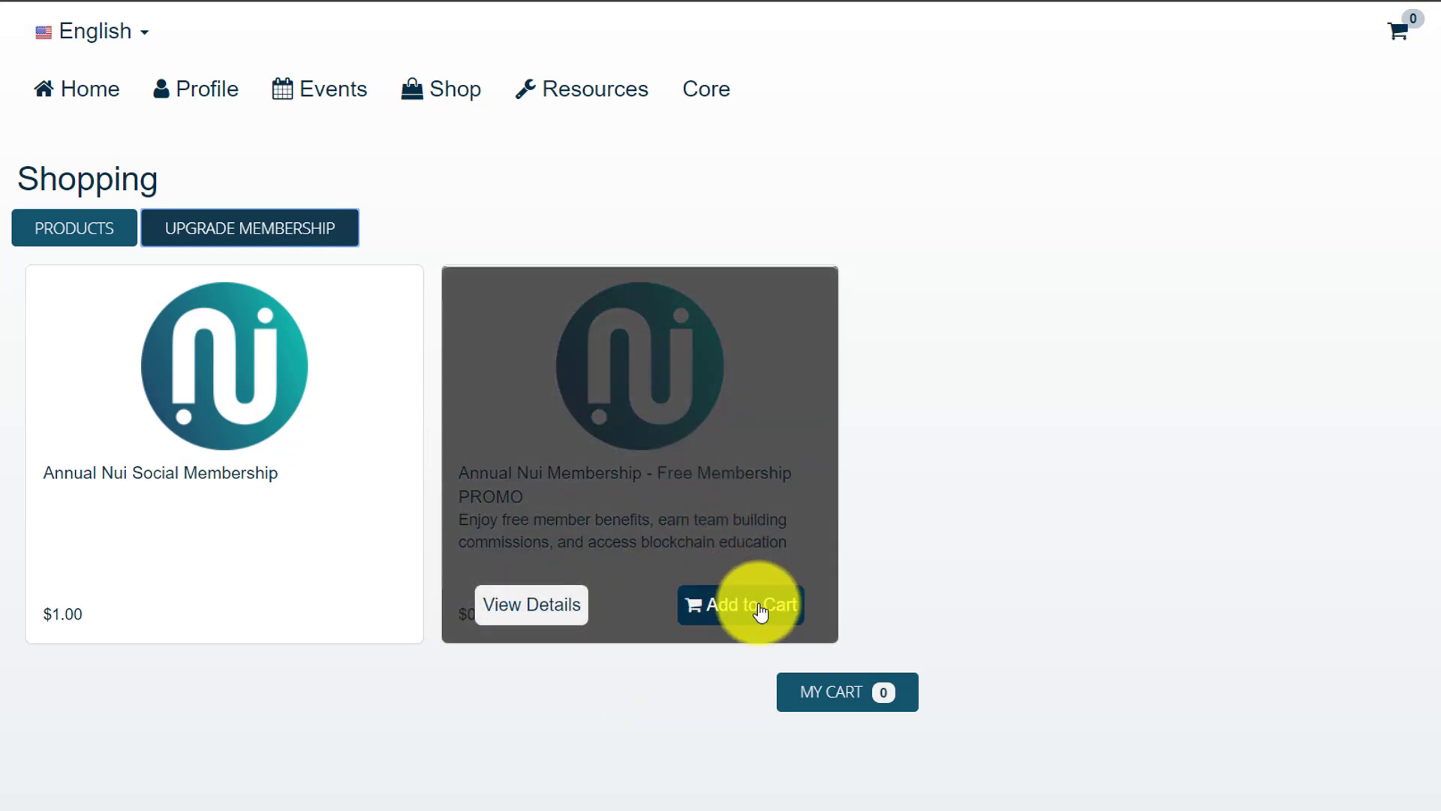
left_click(761, 612)
left_click(706, 189)
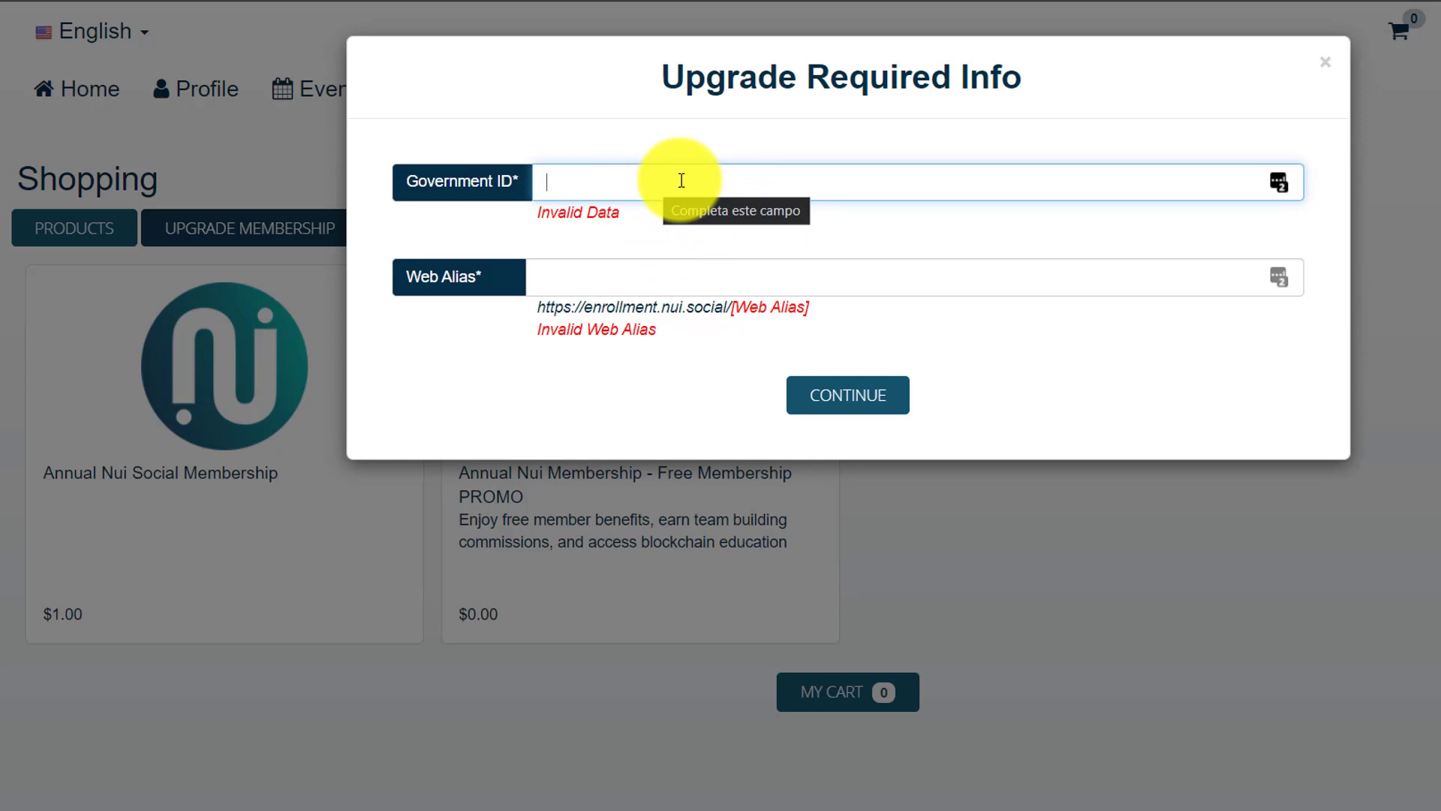
- Paste the government ID, enter a web alias, and continue to the $0.00 cart
left_click(658, 249)
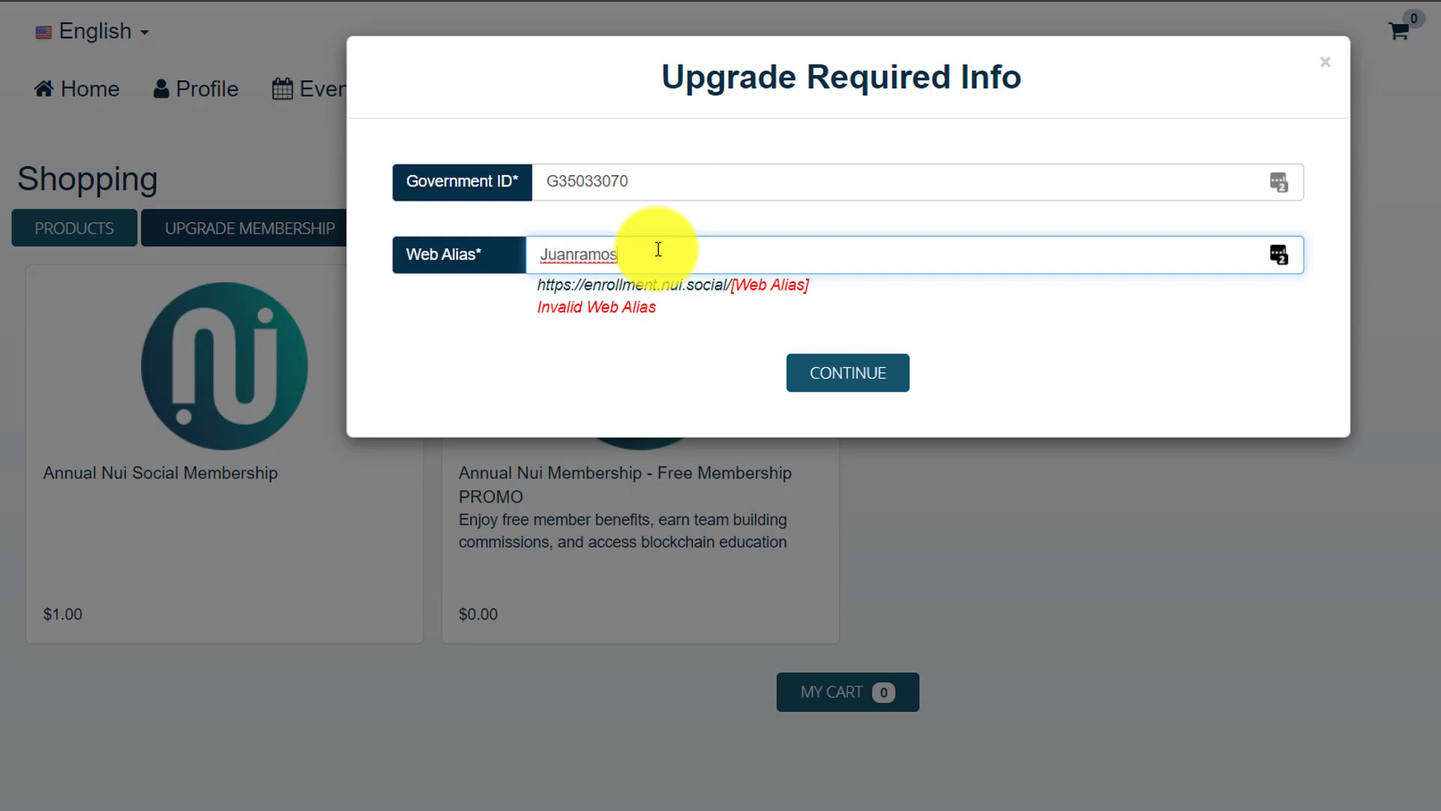
left_click(845, 379)
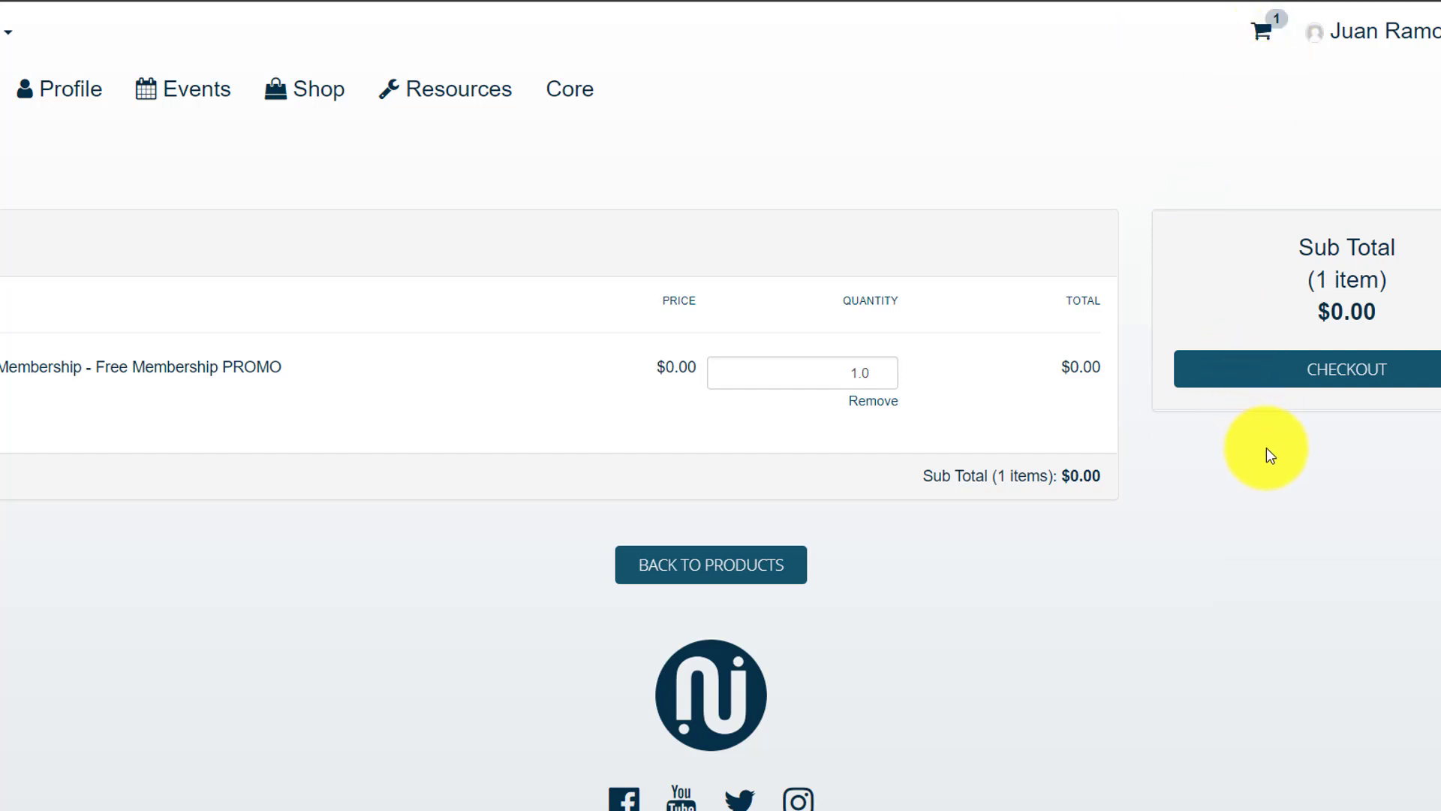
- Check out, ship to the first saved address, and place the free membership order
left_click(1333, 384)
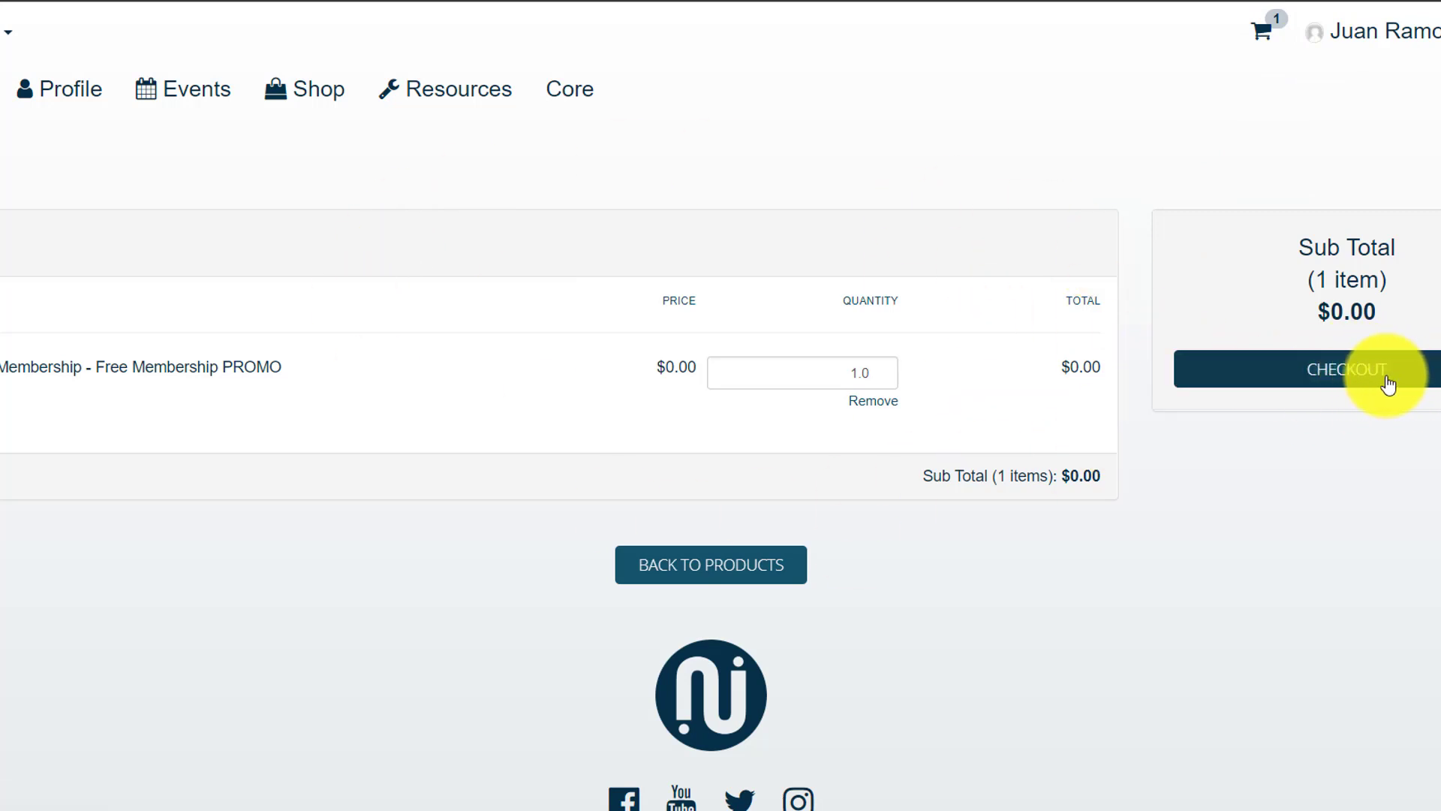
left_click(1338, 371)
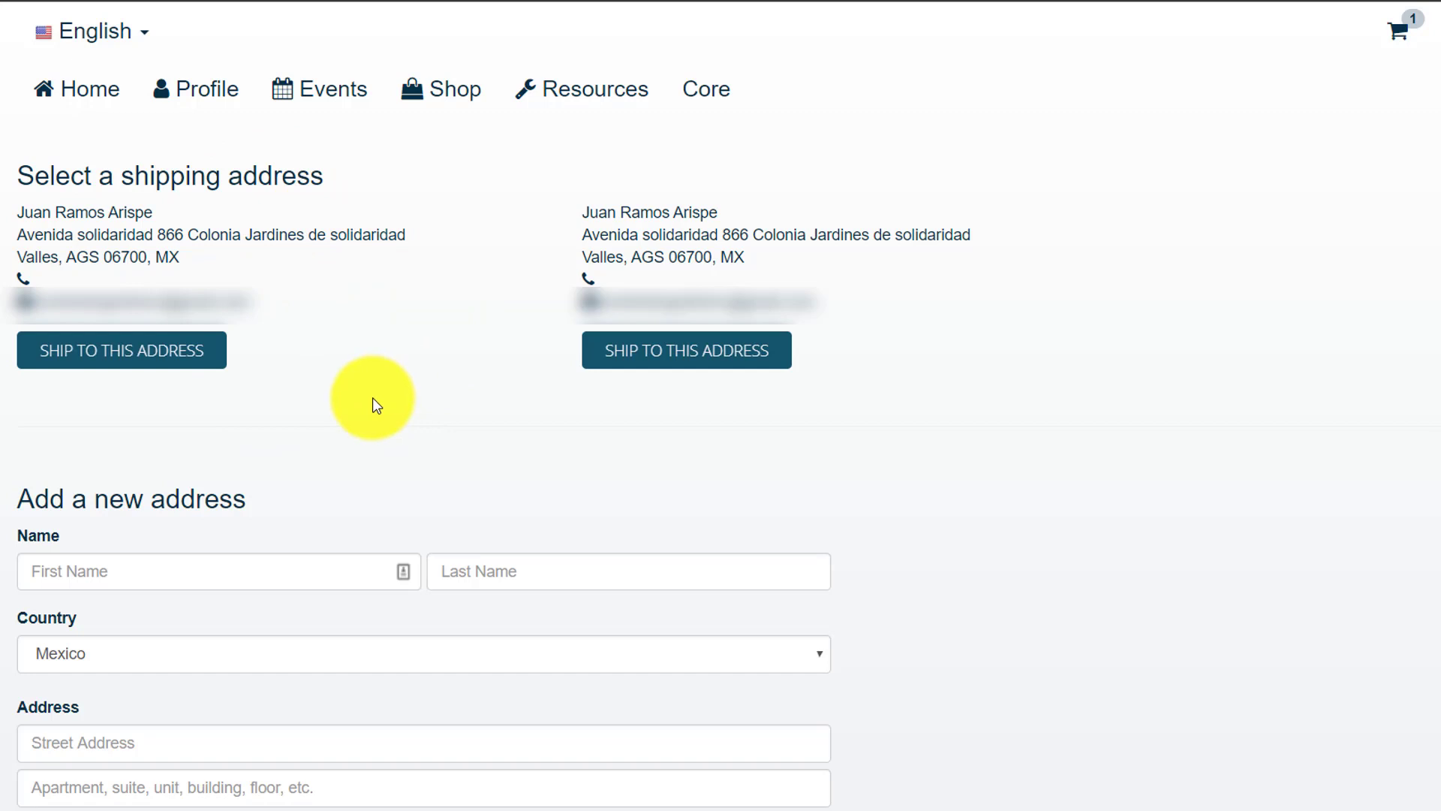
left_click(180, 365)
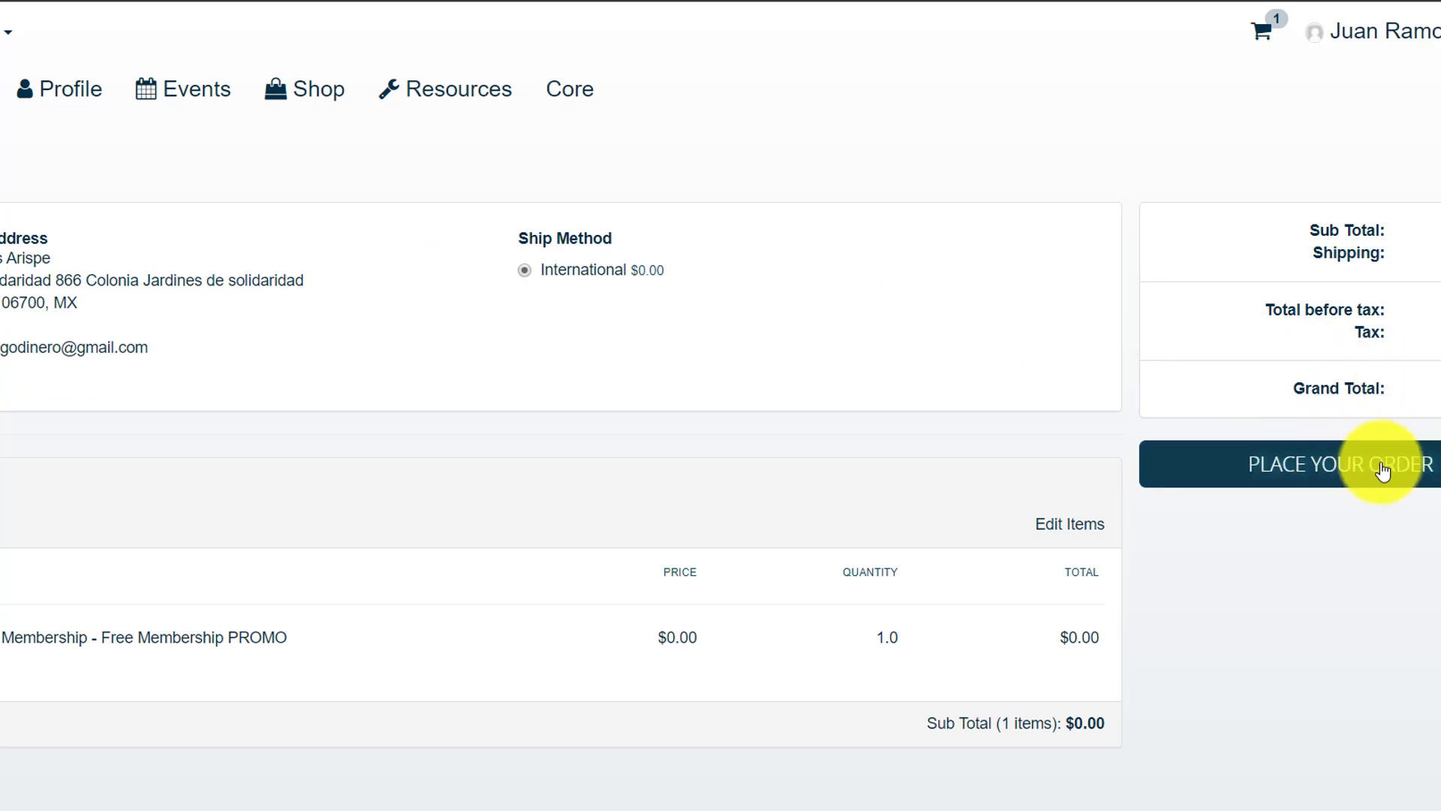
left_click(1311, 471)
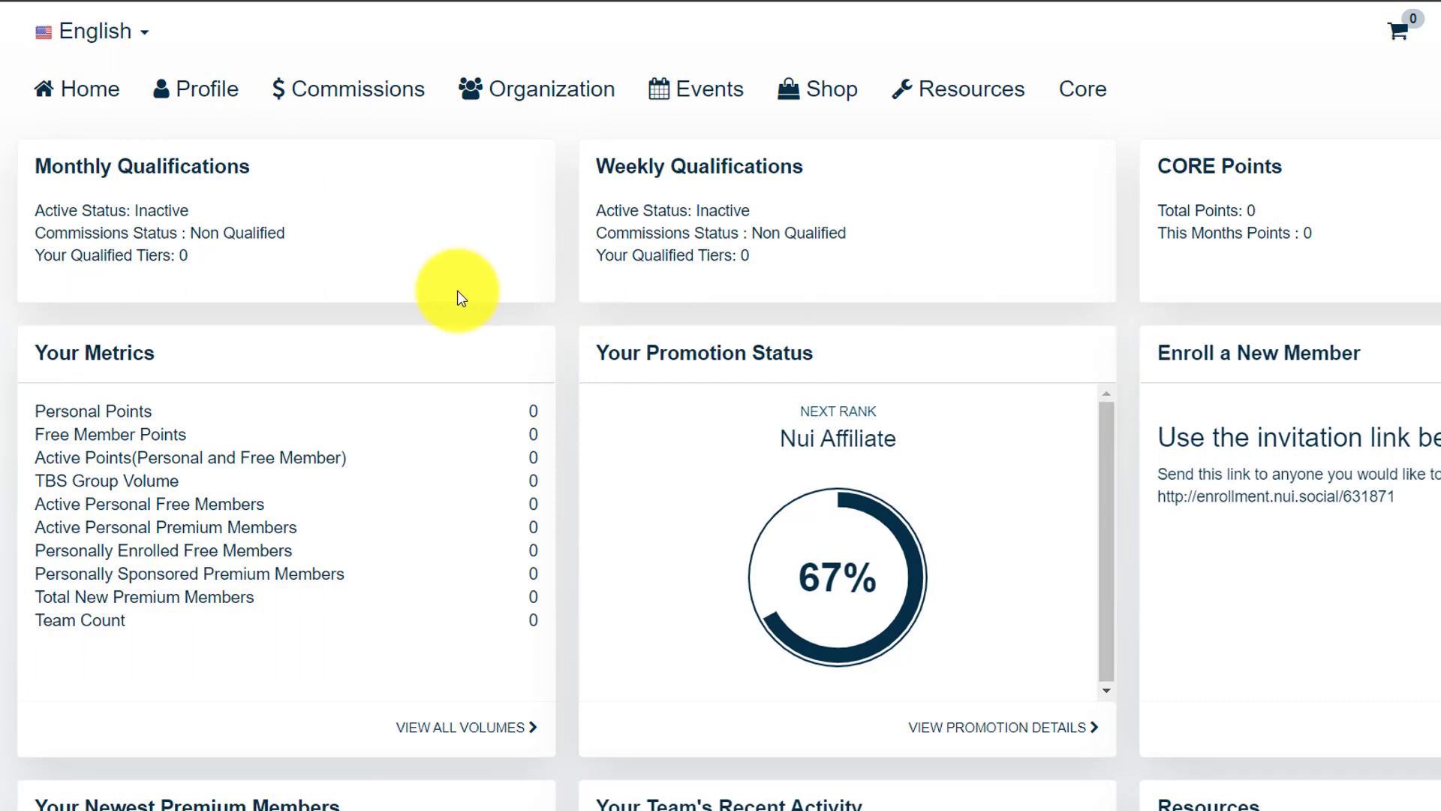
- Look over the items in the Commissions and Organization menus
left_click(368, 90)
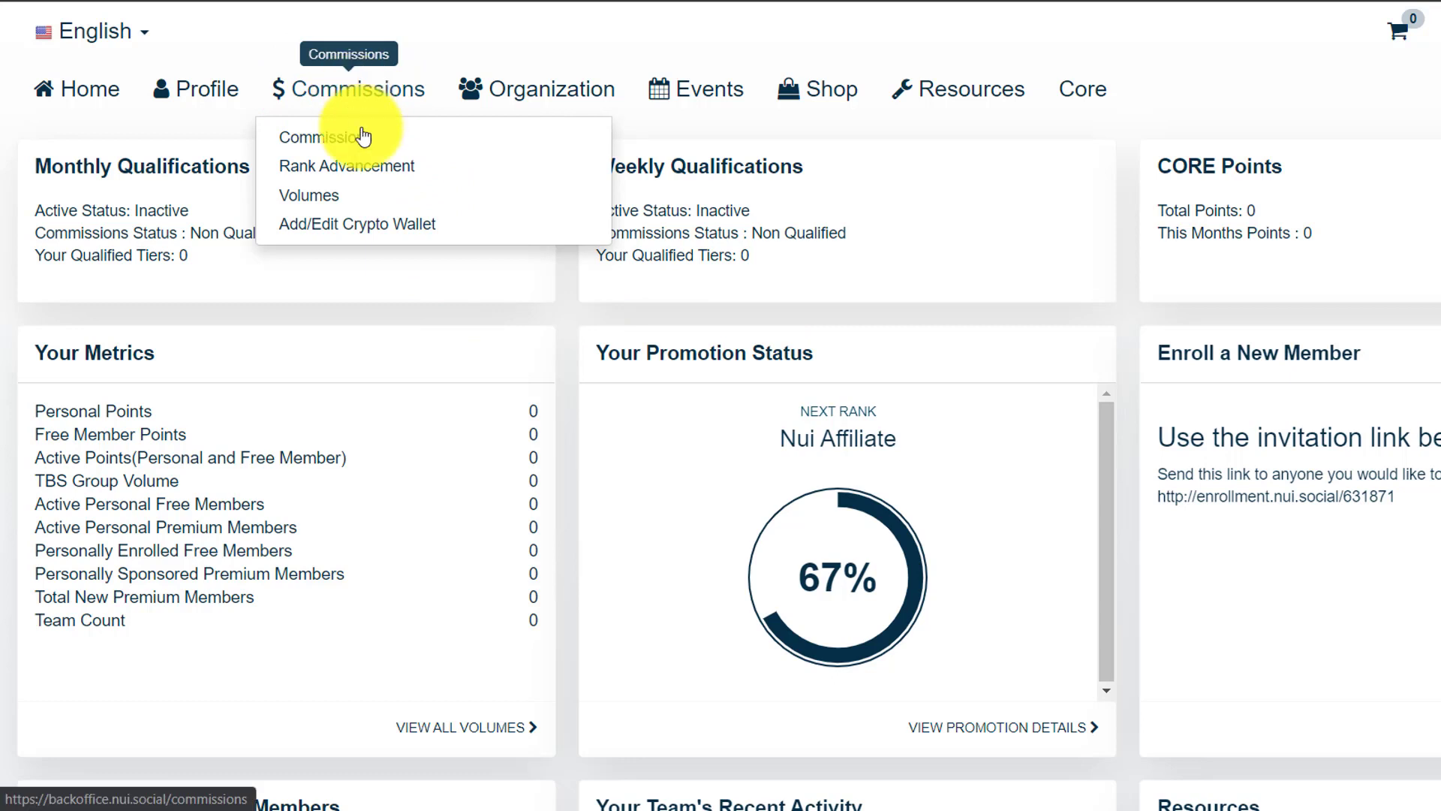
left_click(548, 90)
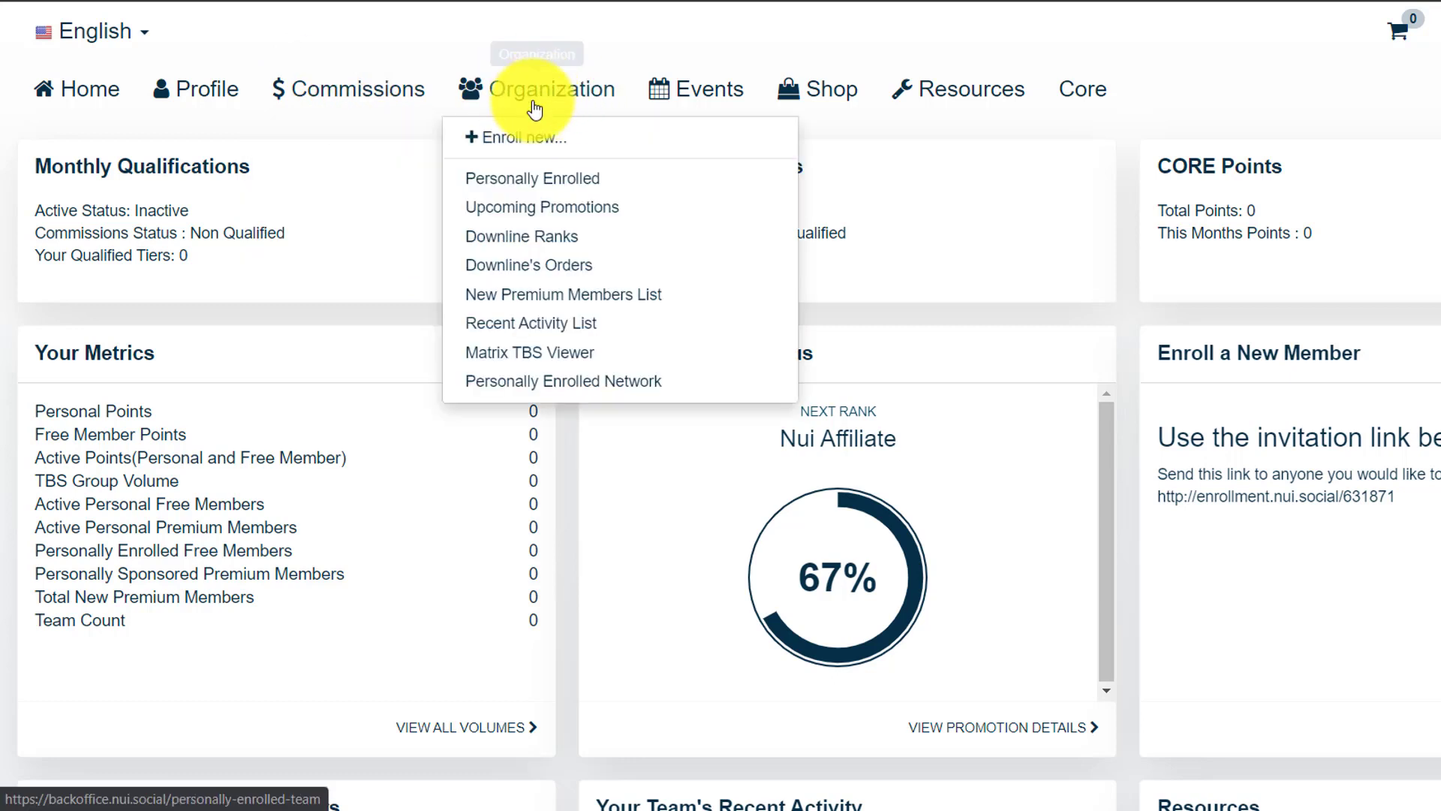
left_click(386, 147)
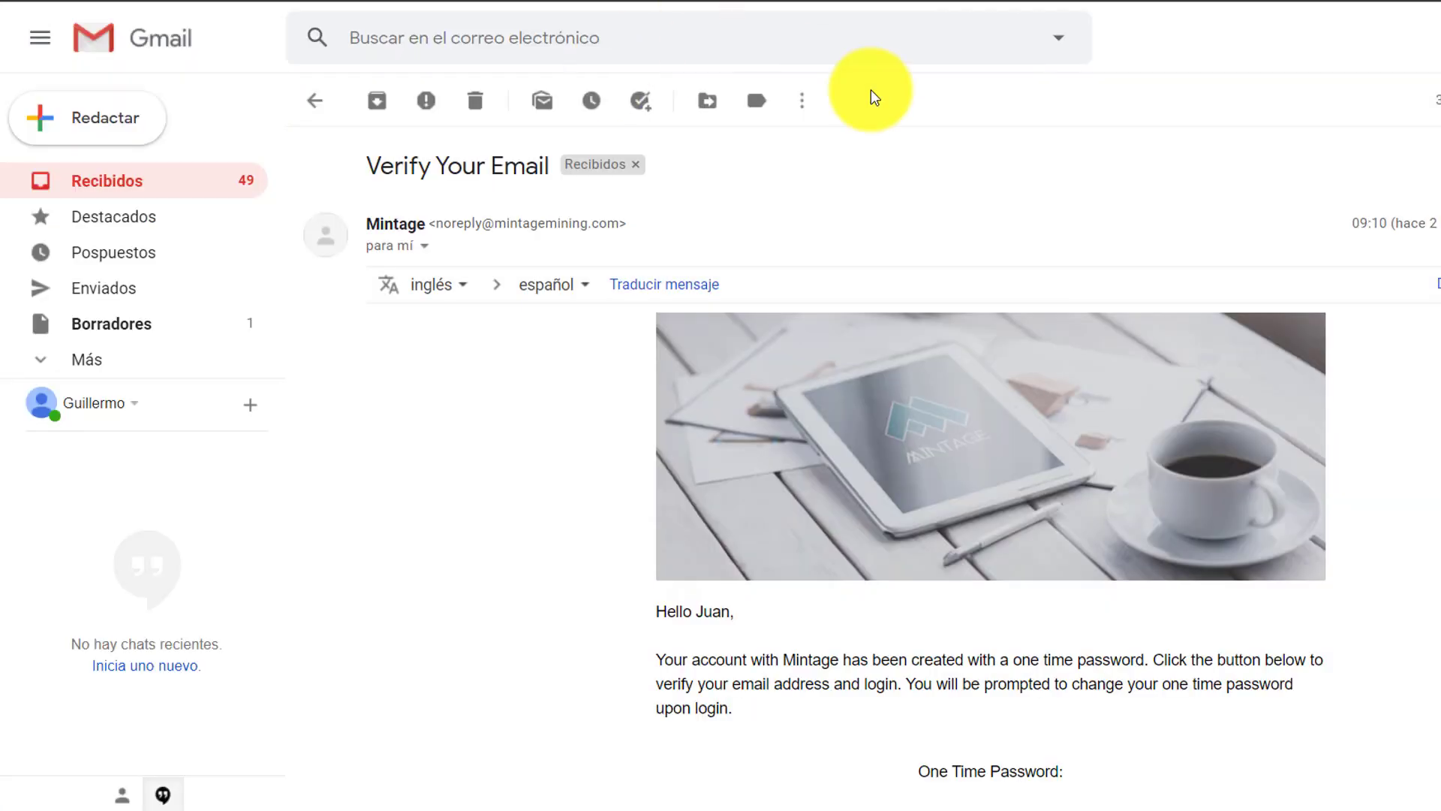
- Read the Mintage Verify Your Email message's one-time password, then go back to the inbox
scroll(863, 450, "down", 1)
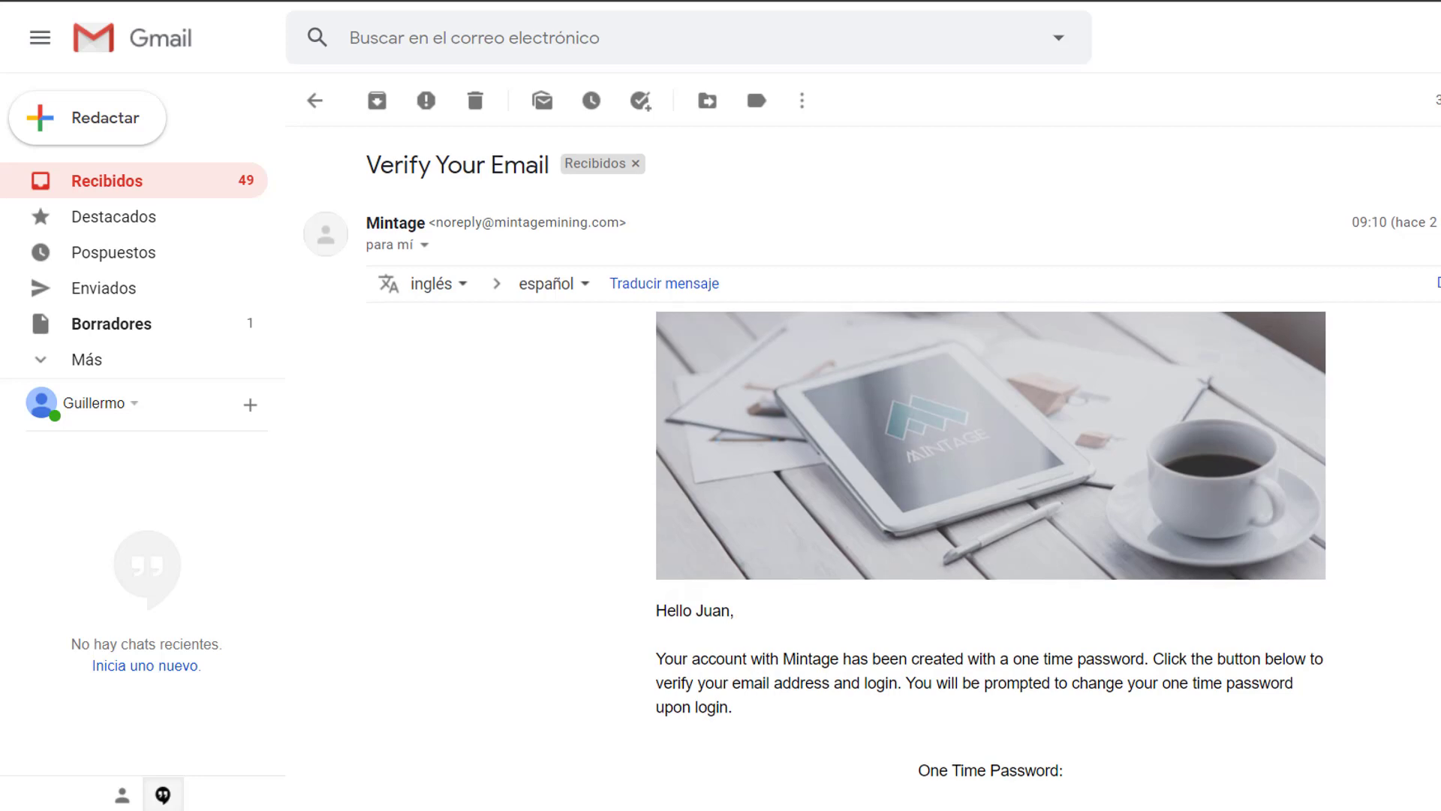
scroll(863, 450, "up", 1)
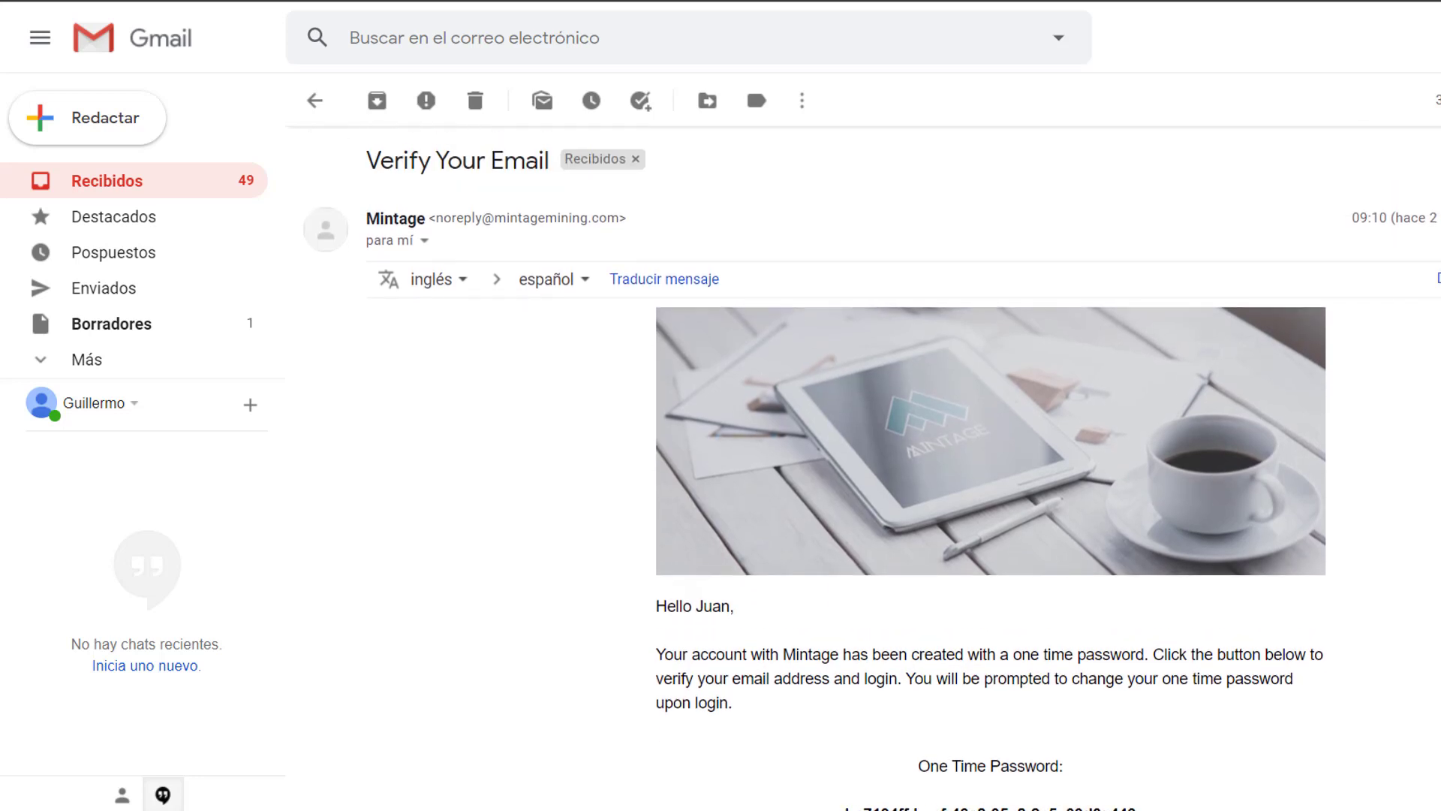
scroll(863, 466, "down", 3)
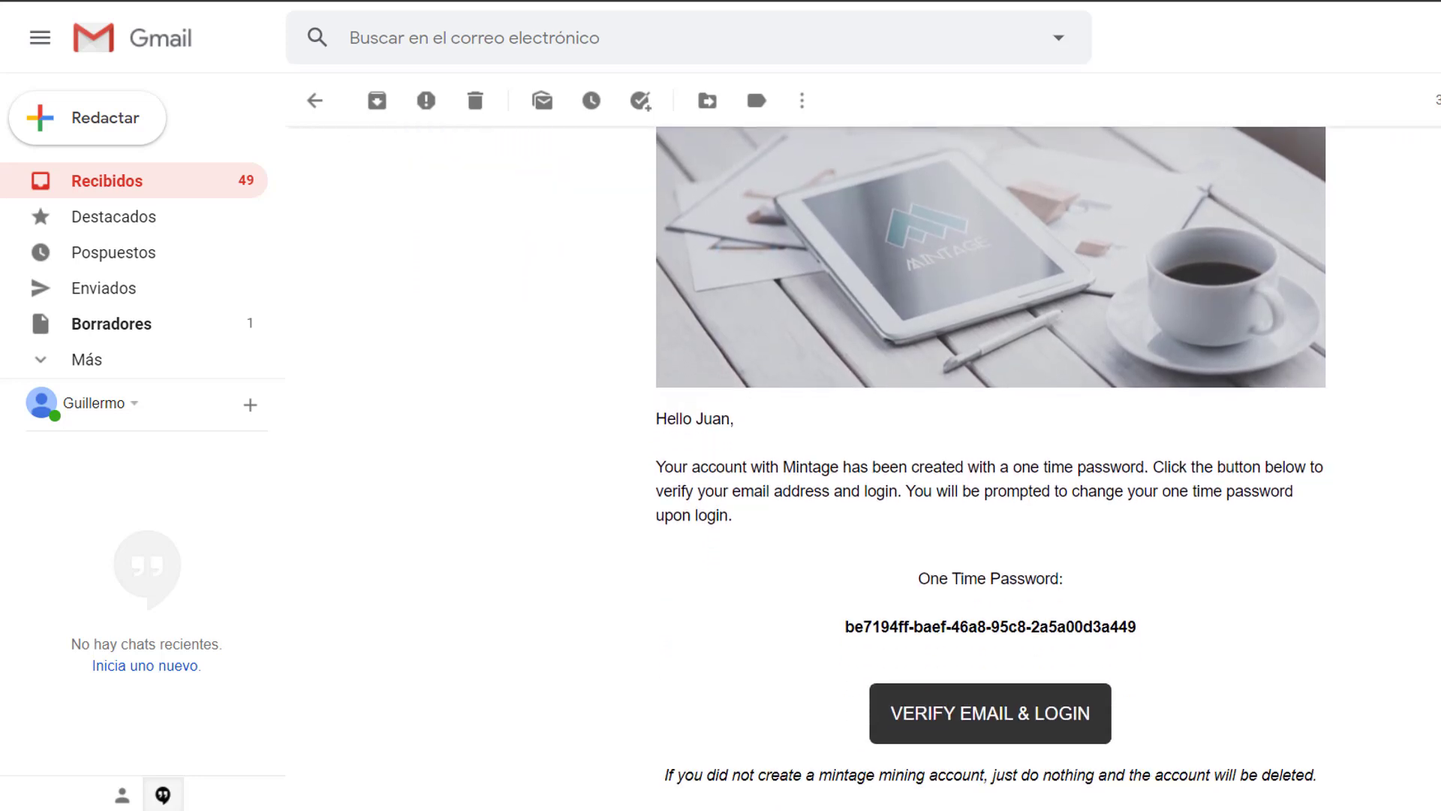
scroll(991, 465, "down", 1)
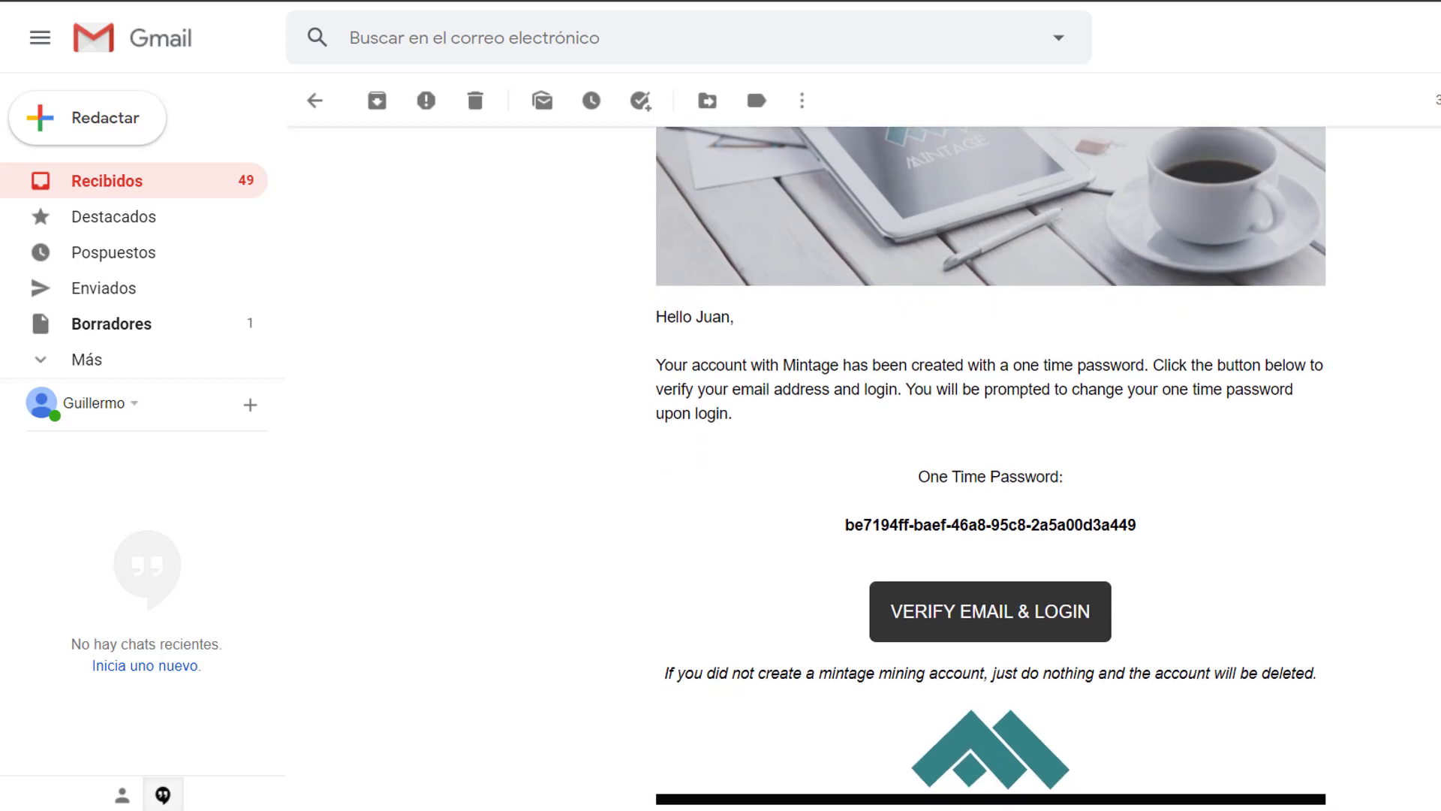
scroll(766, 184, "up", 4)
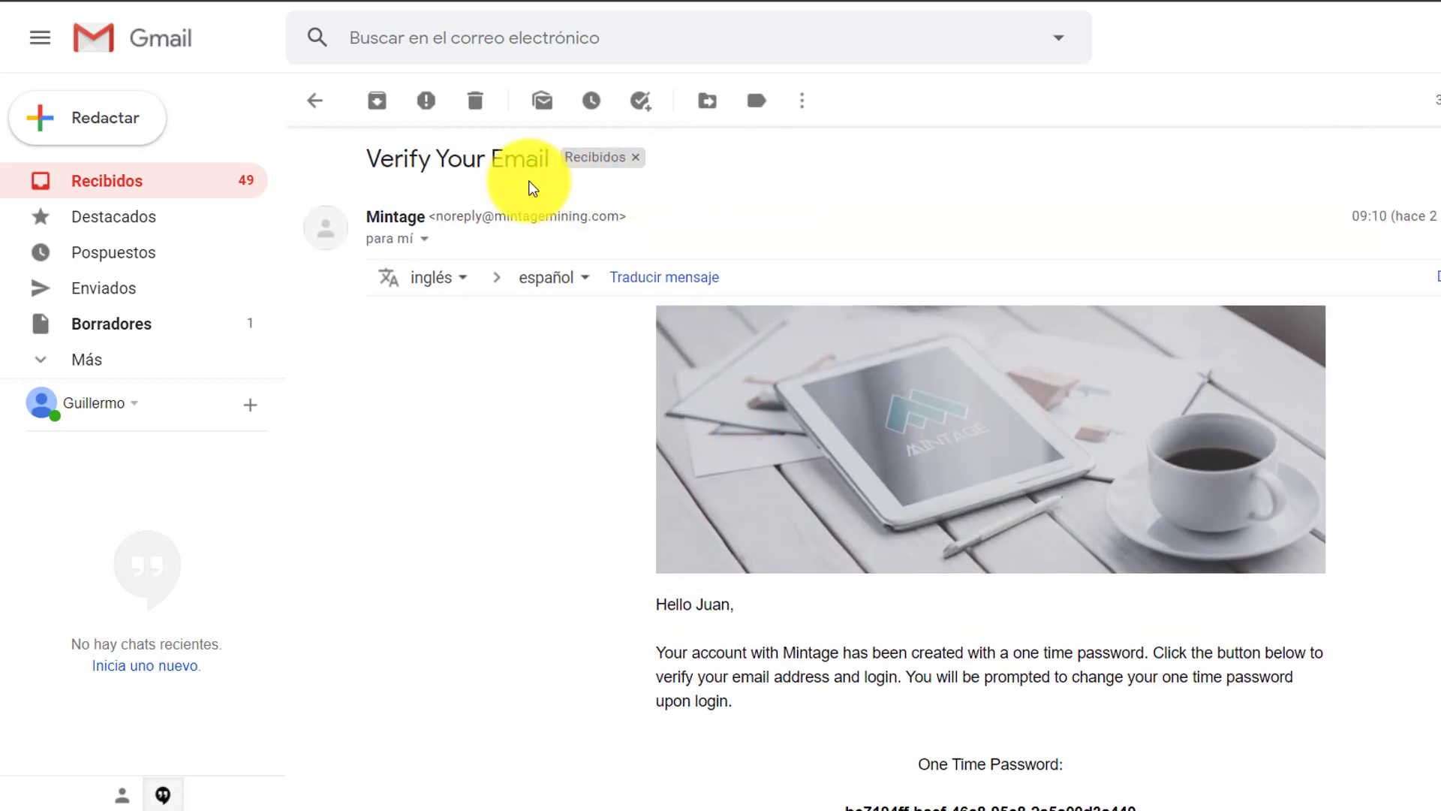
left_click(318, 110)
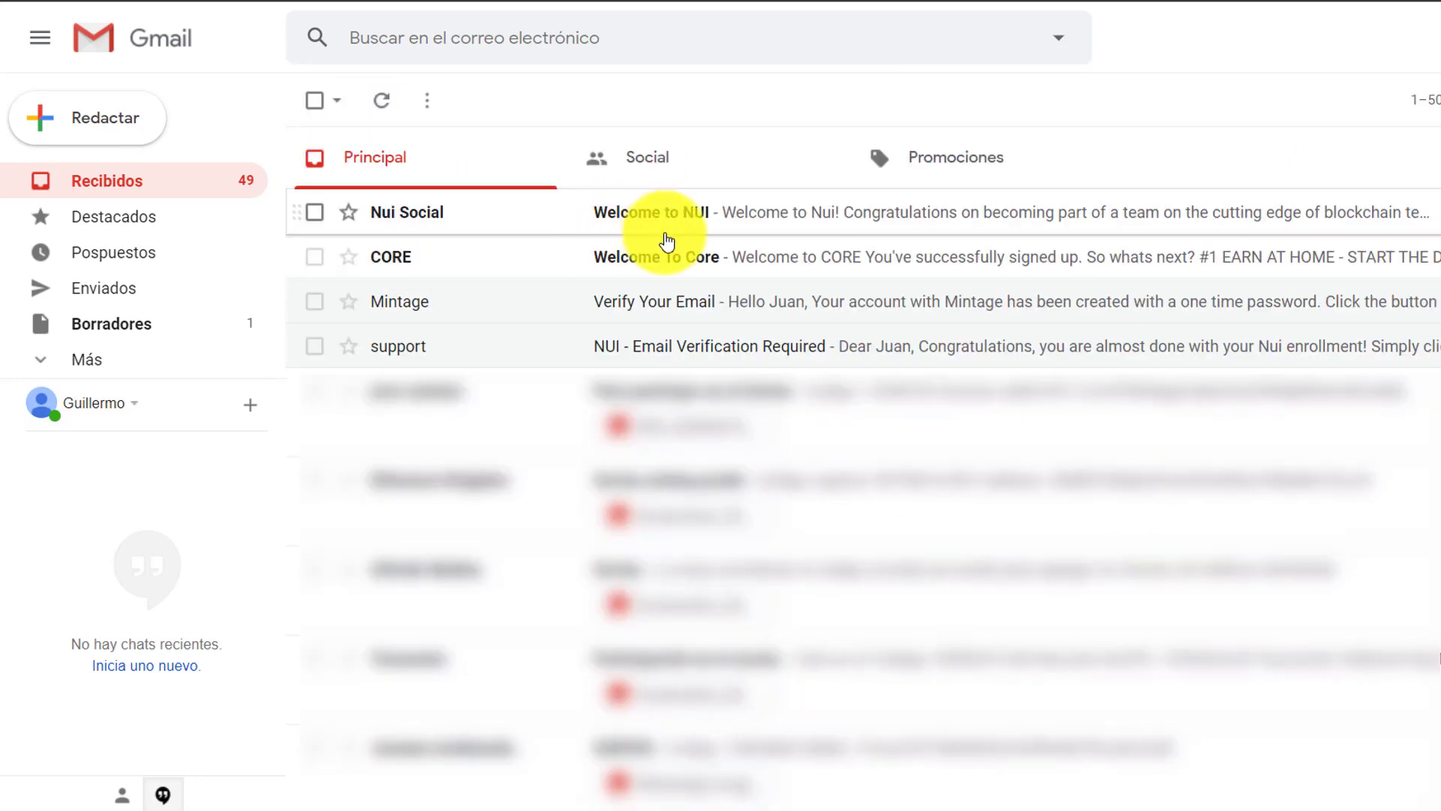
- Read the CORE 'Welcome To Core' sign-up email, then return to the Principal inbox list
left_click(699, 262)
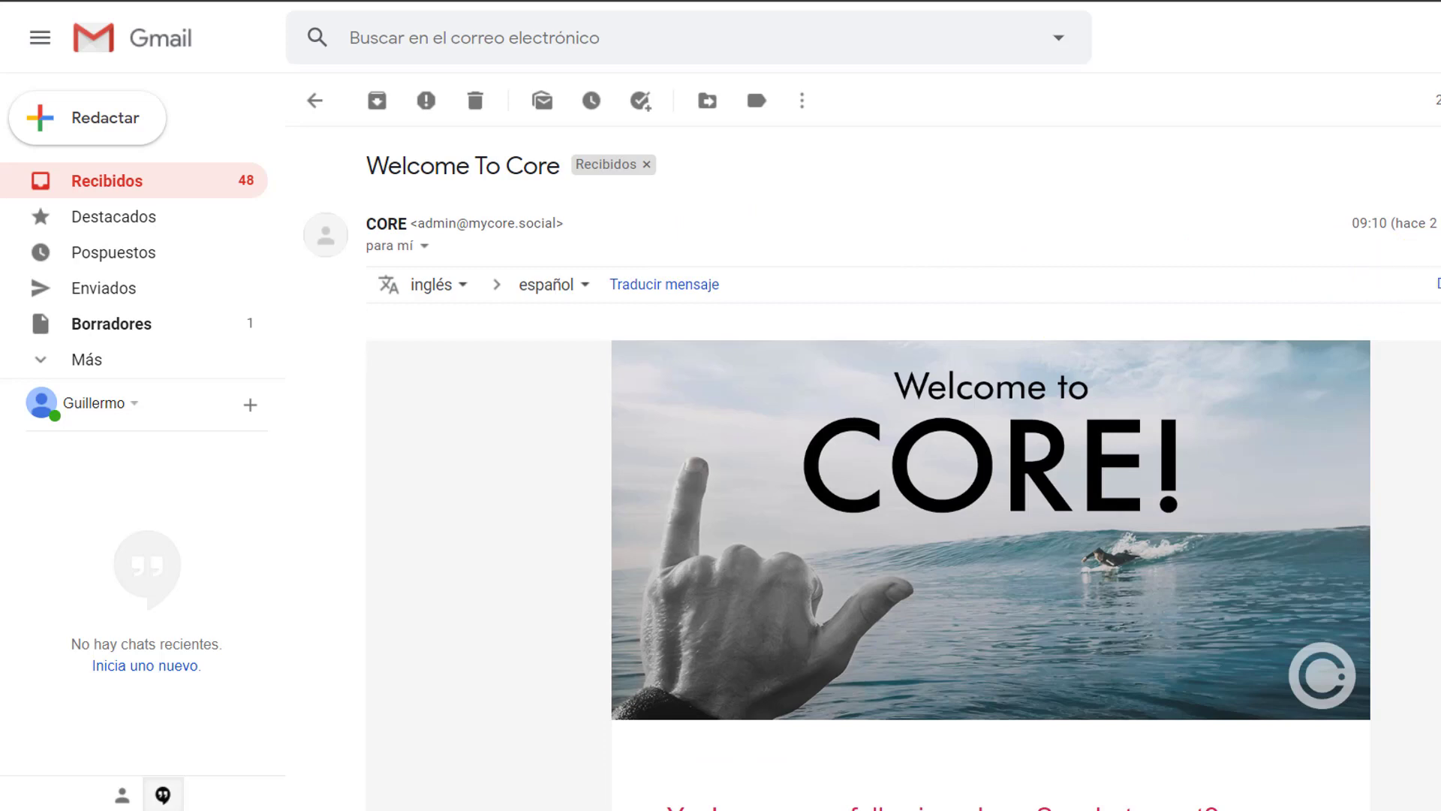
scroll(871, 480, "down", 4)
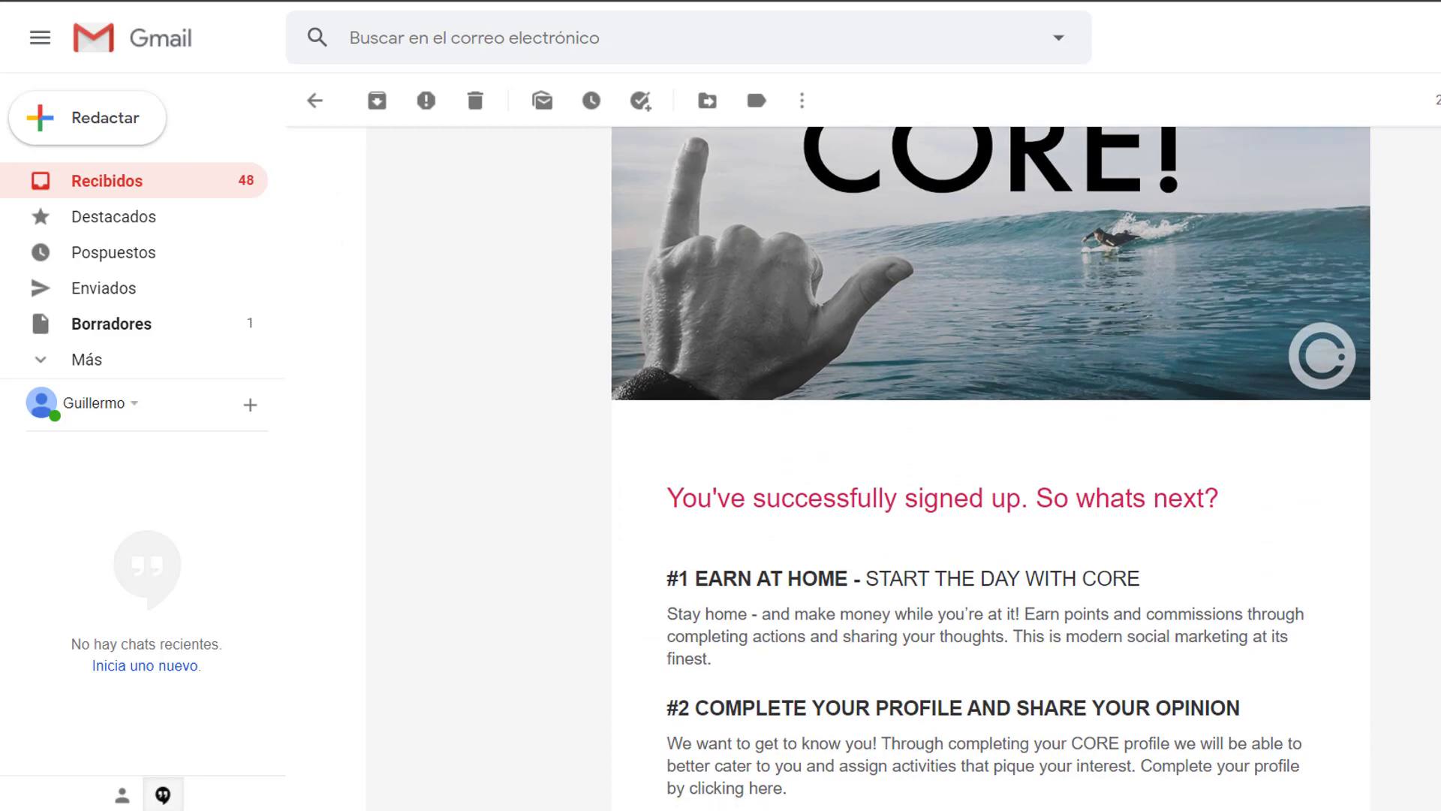
scroll(991, 462, "down", 7)
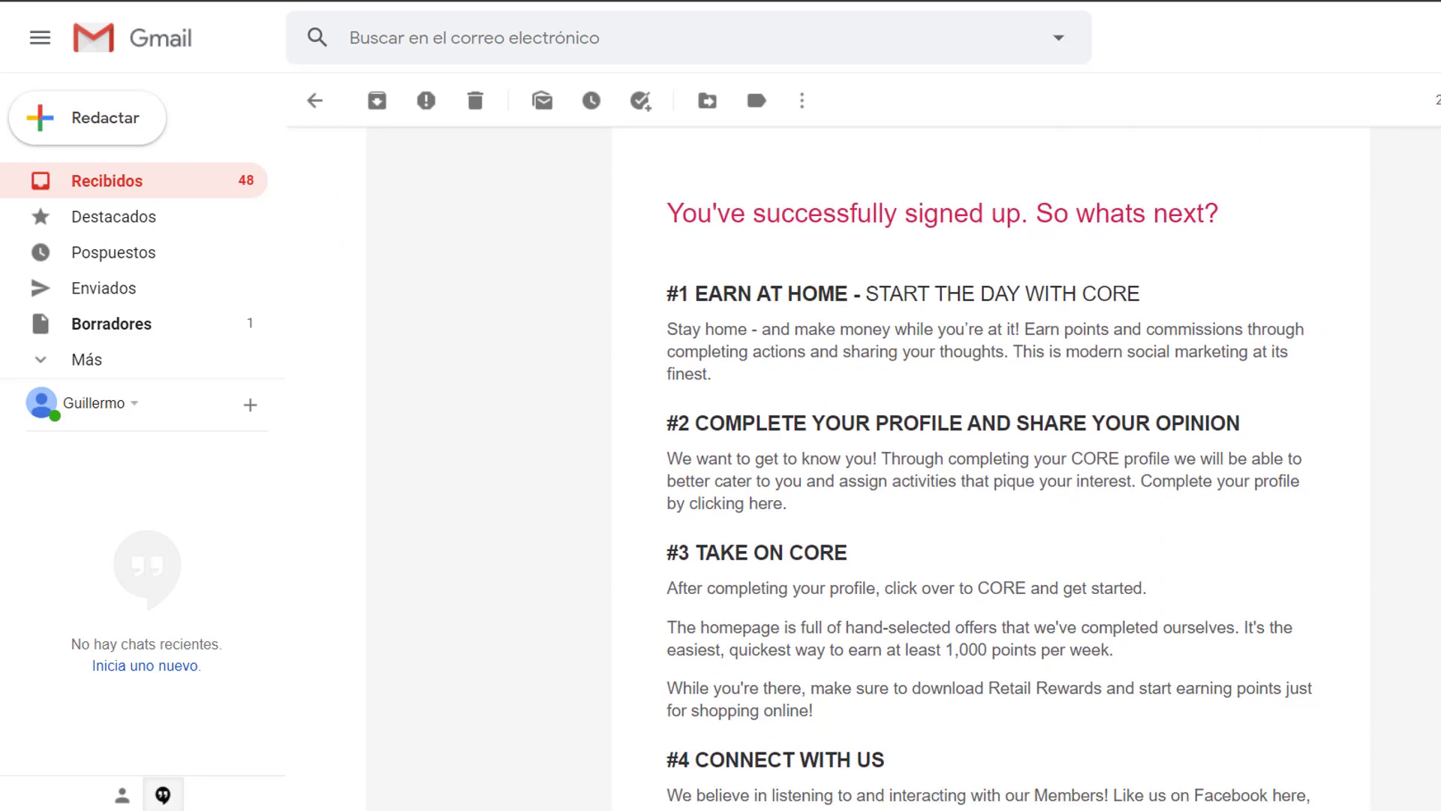
scroll(991, 461, "down", 2)
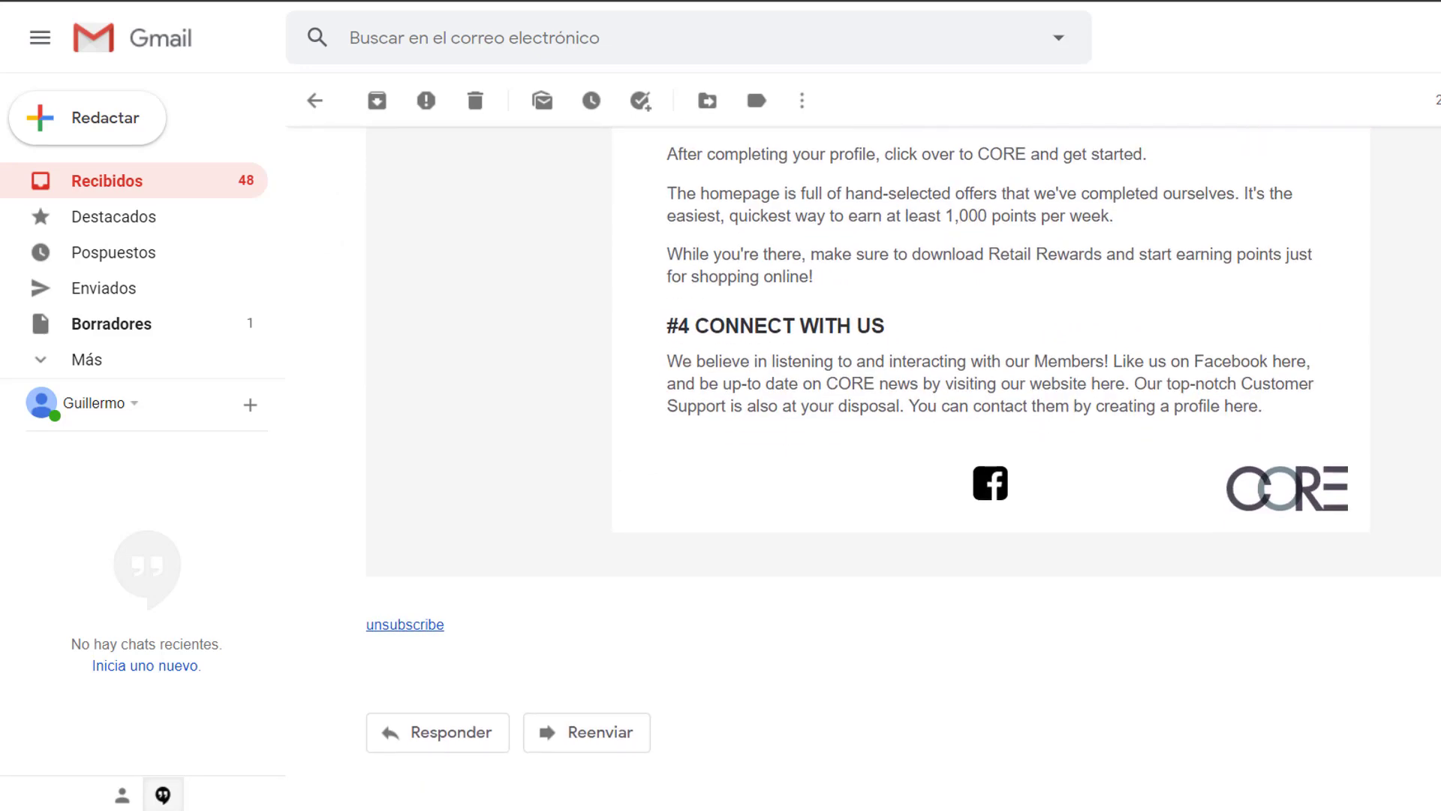
scroll(903, 439, "up", 6)
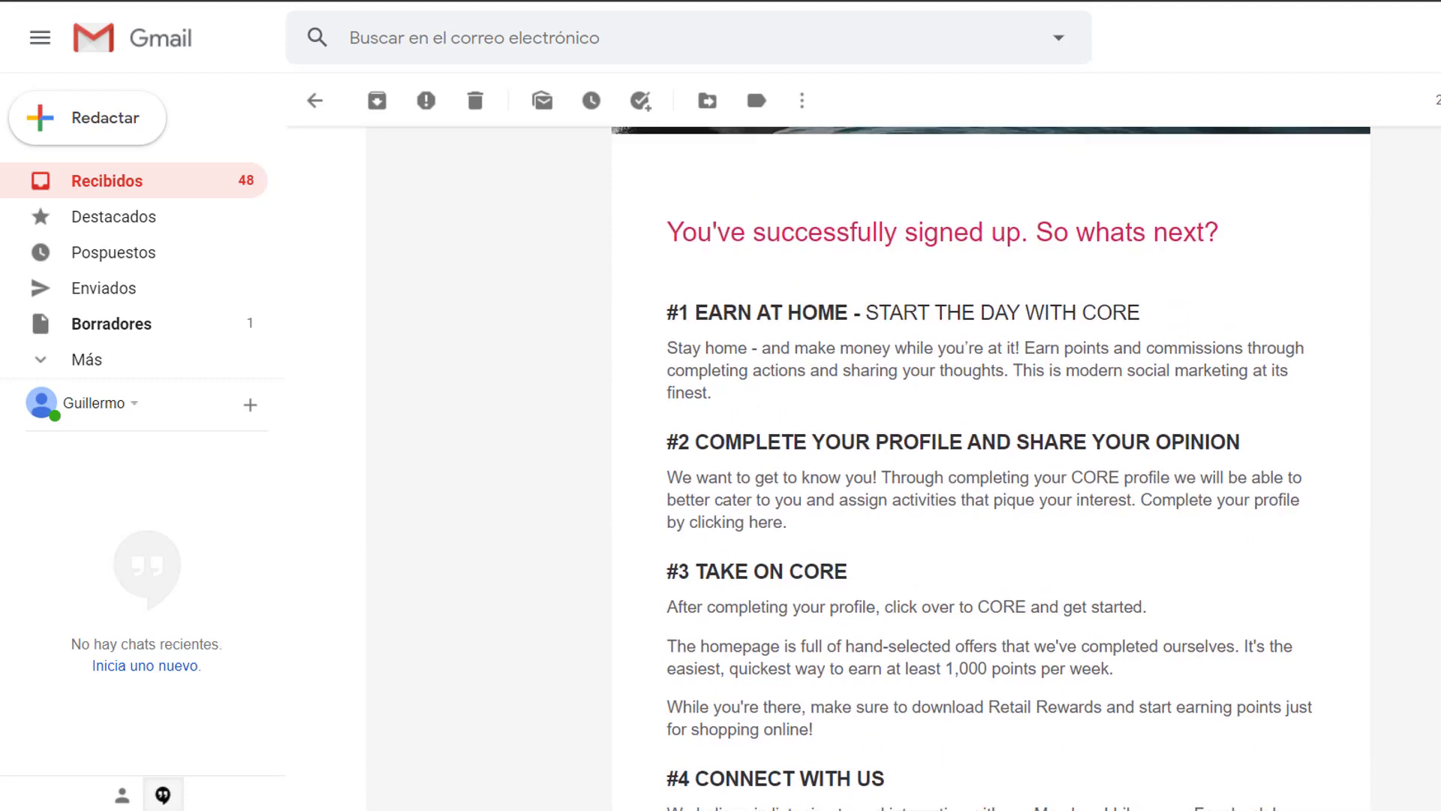
scroll(991, 465, "up", 8)
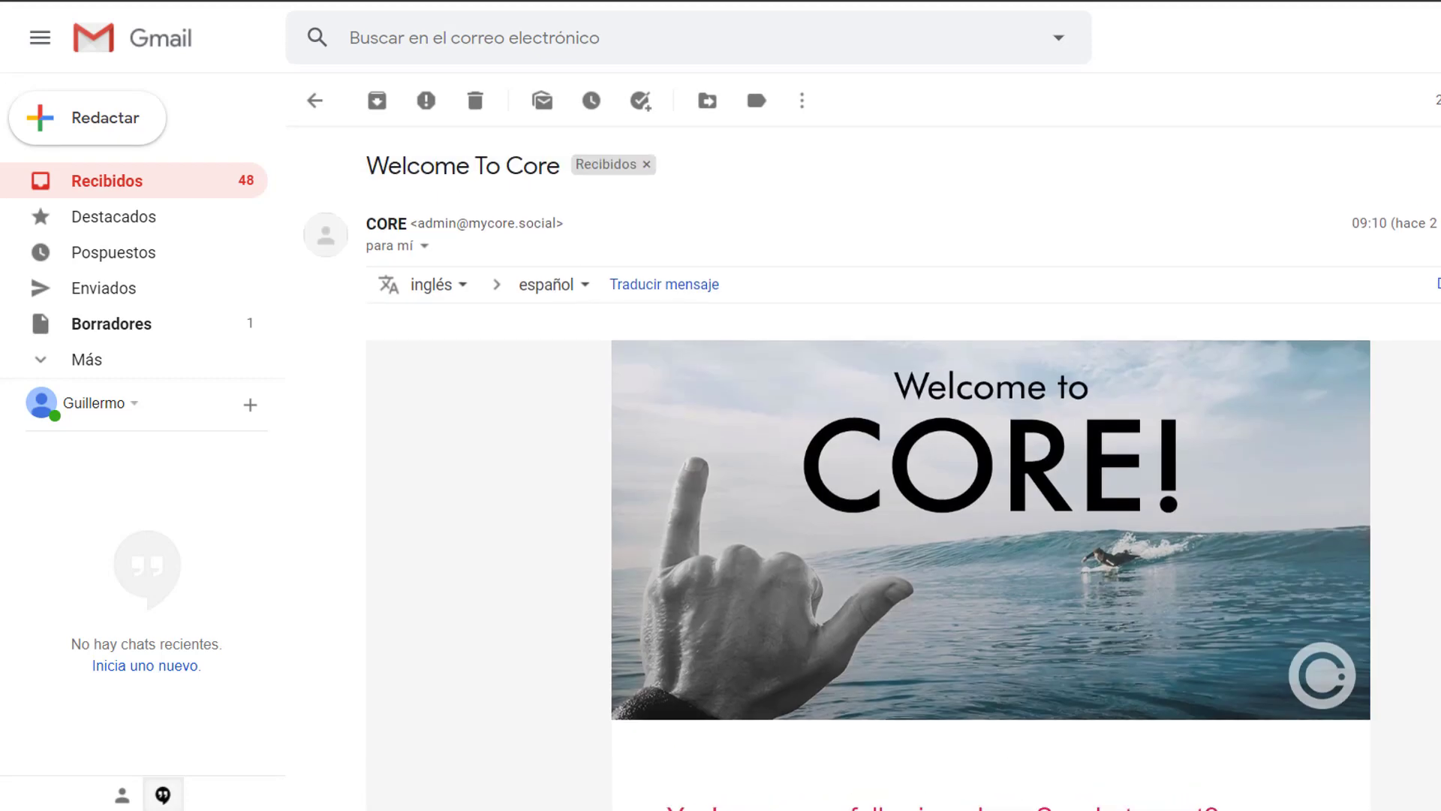
left_click(315, 101)
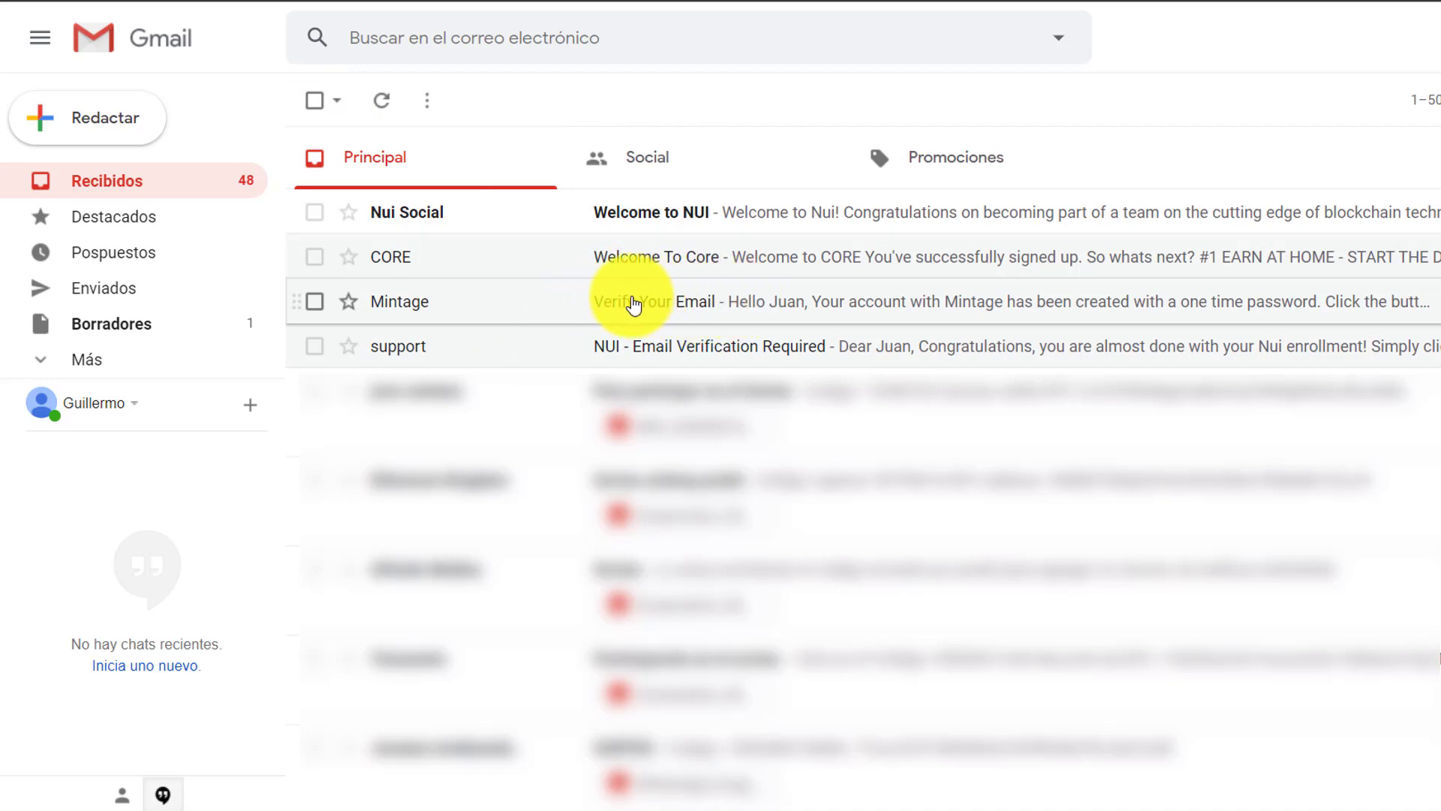
- Open the Mintage 'Verify Your Email' message and use VERIFY EMAIL & LOGIN to reach Iniciar sesión
left_click(696, 308)
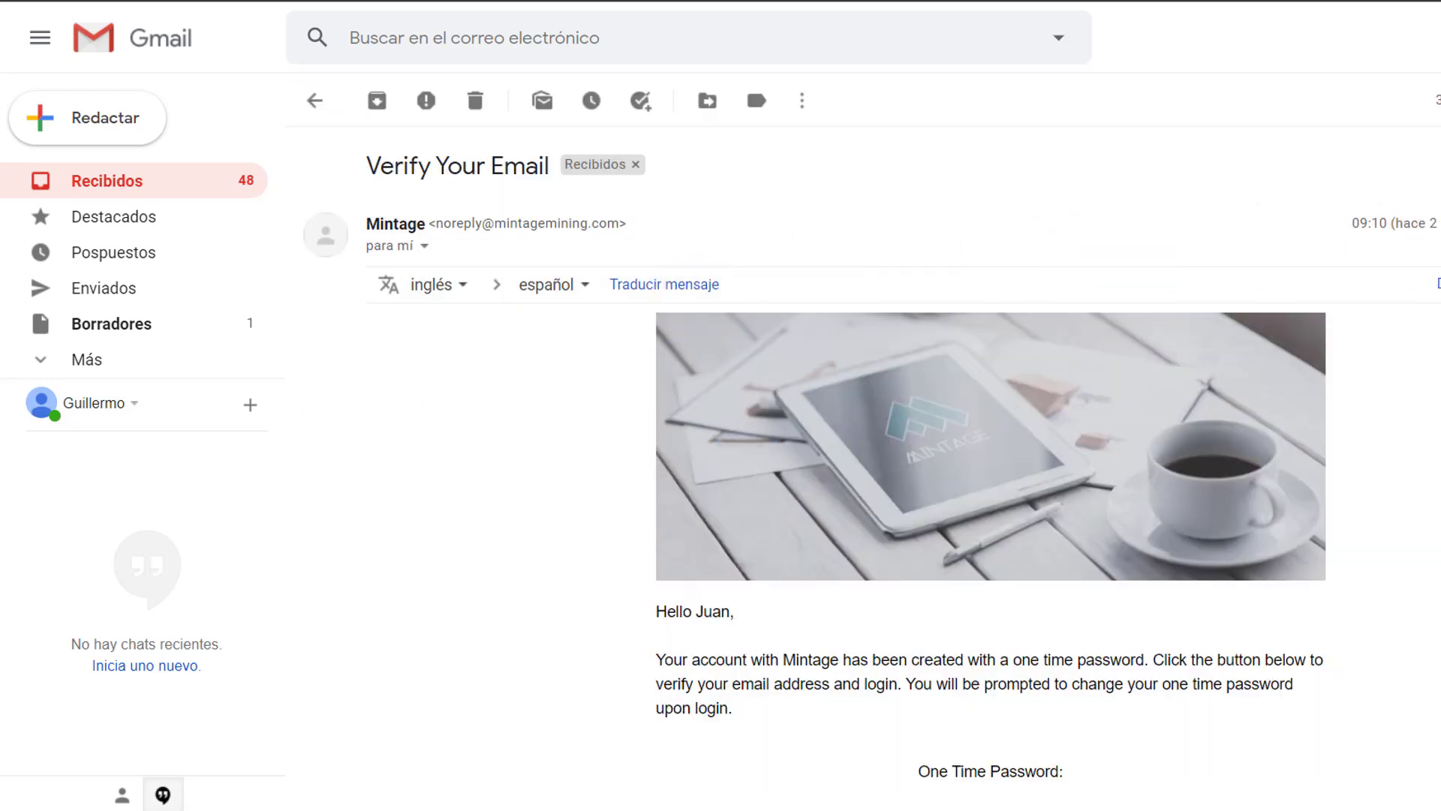
scroll(871, 473, "down", 3)
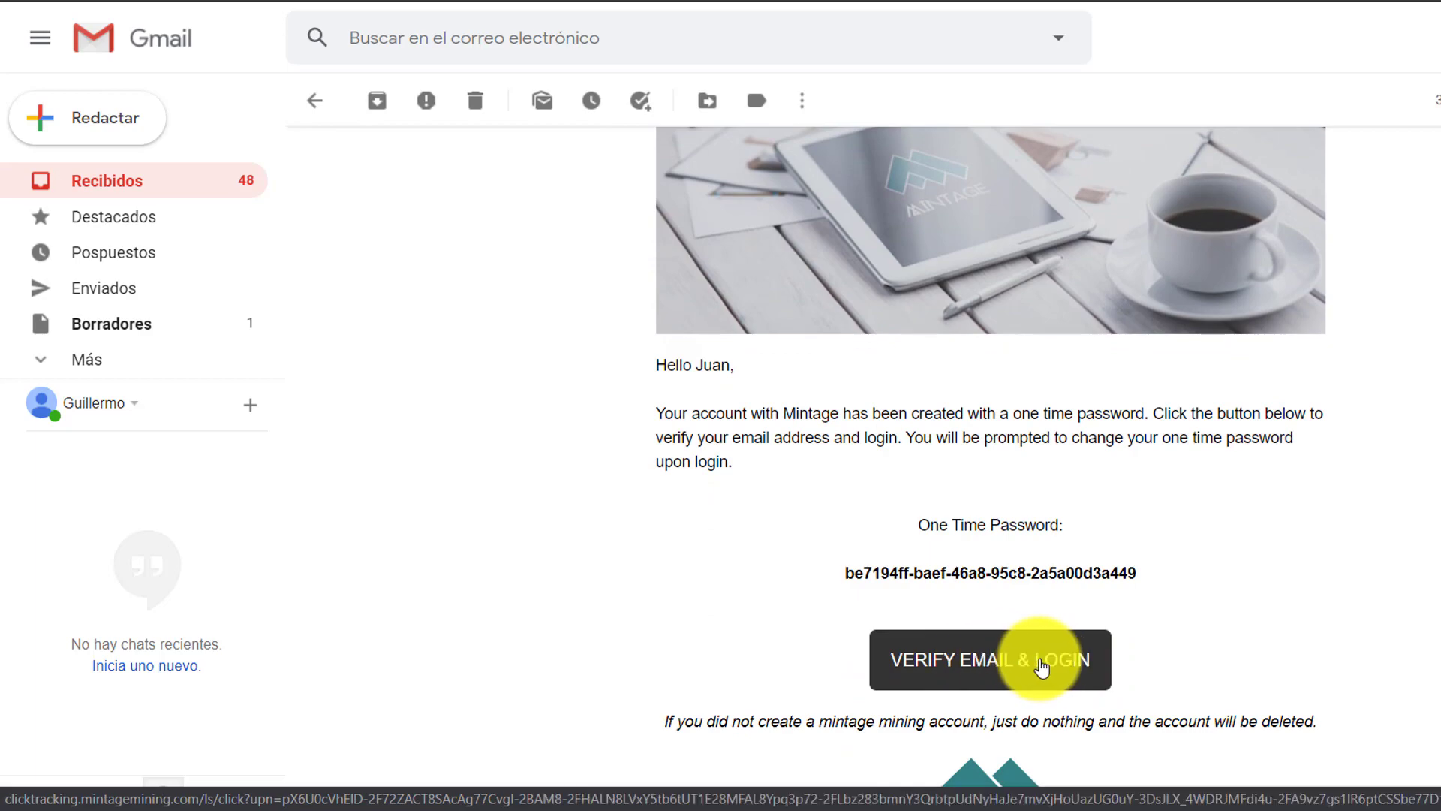
left_click(997, 664)
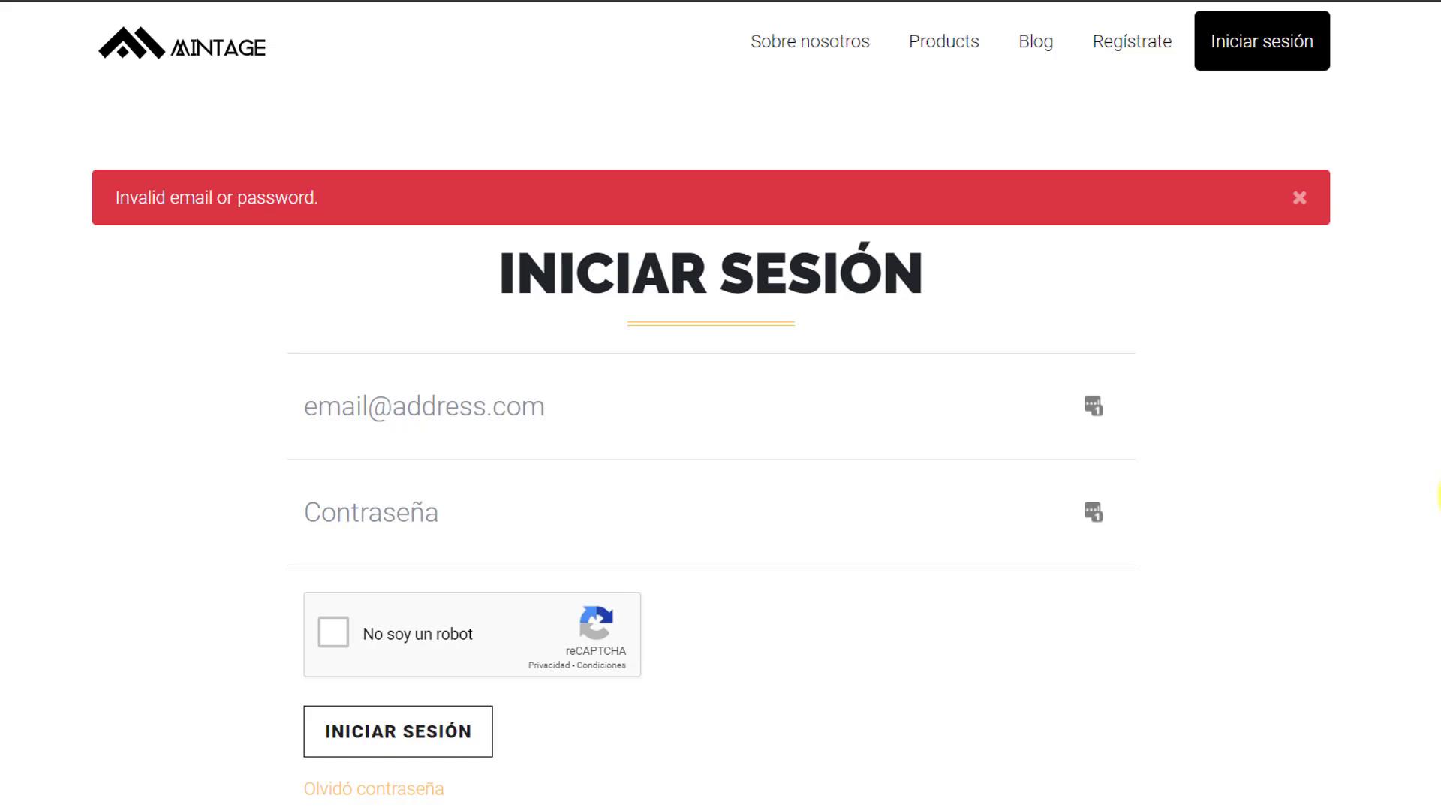
scroll(710, 451, "down", 3)
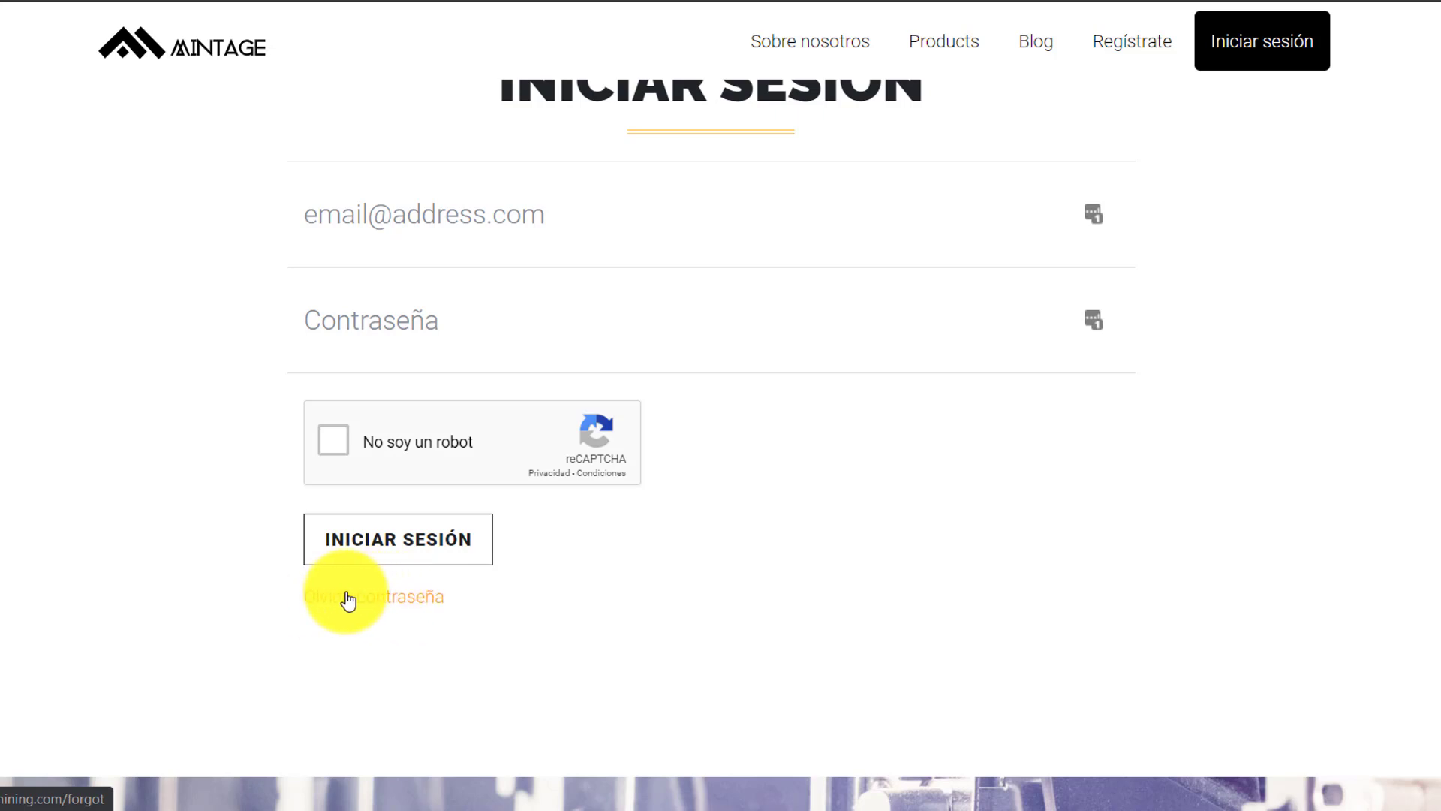
- Reset the password via 'Olvidó contraseña' and the emailed link, landing on the Tablero dashboard
left_click(391, 603)
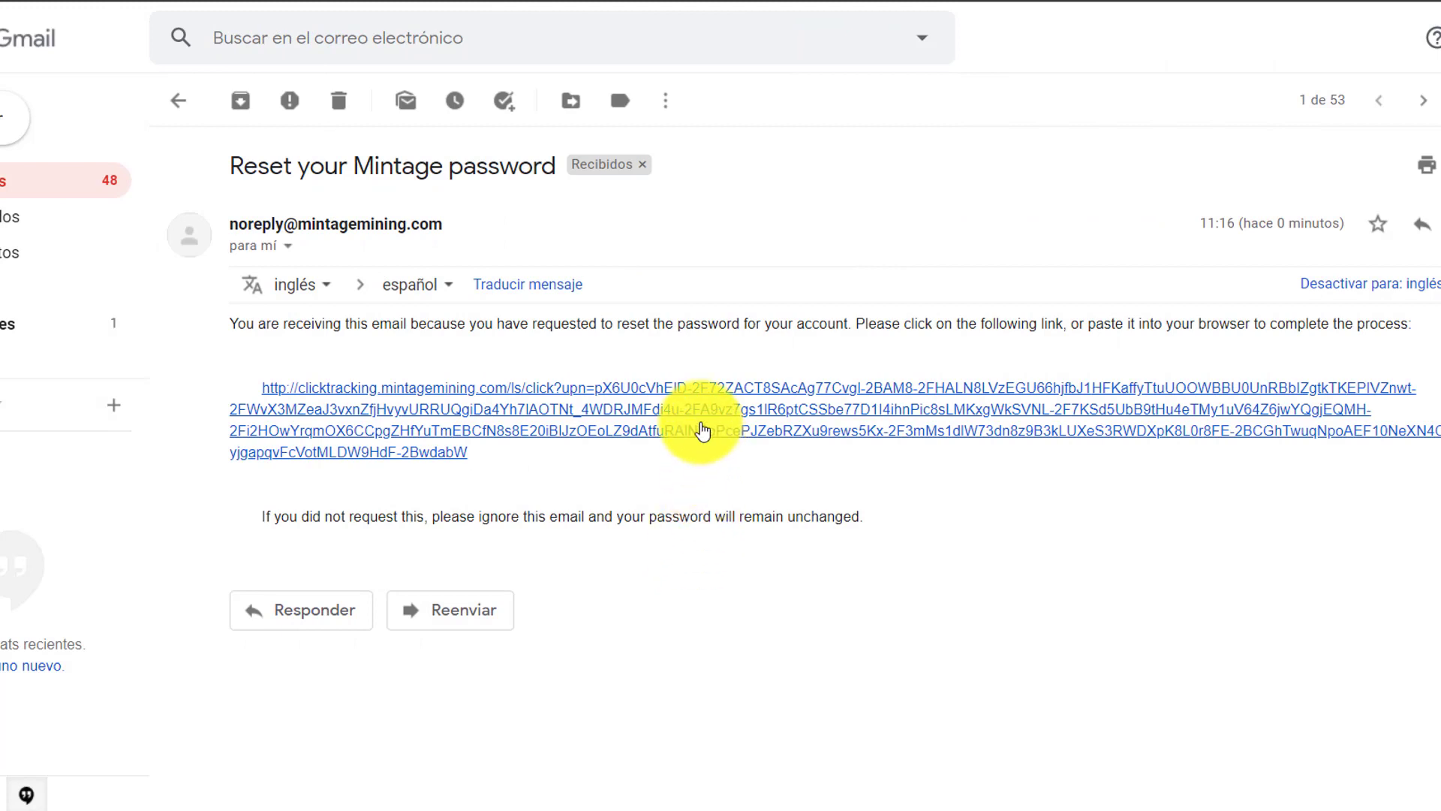
left_click(773, 435)
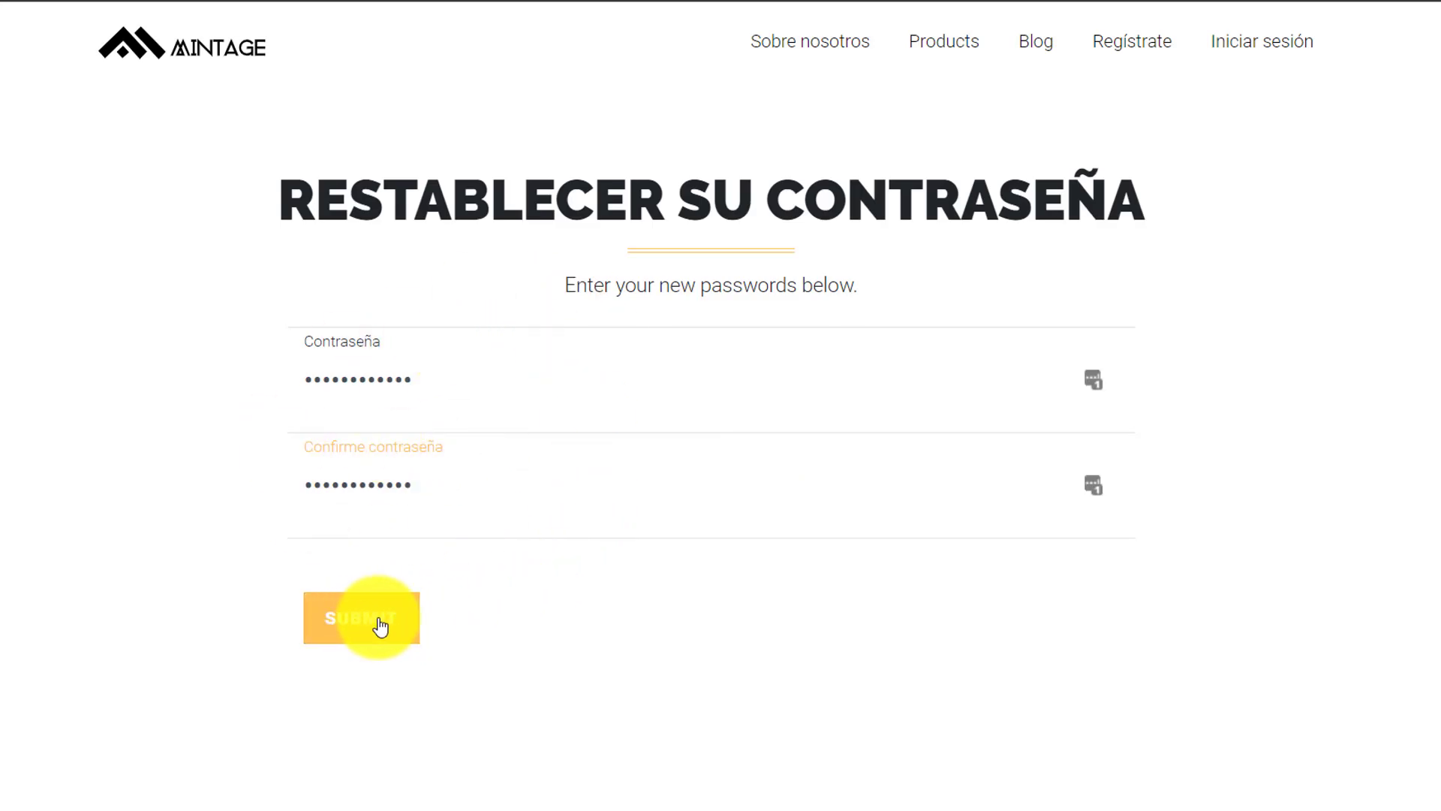
left_click(349, 623)
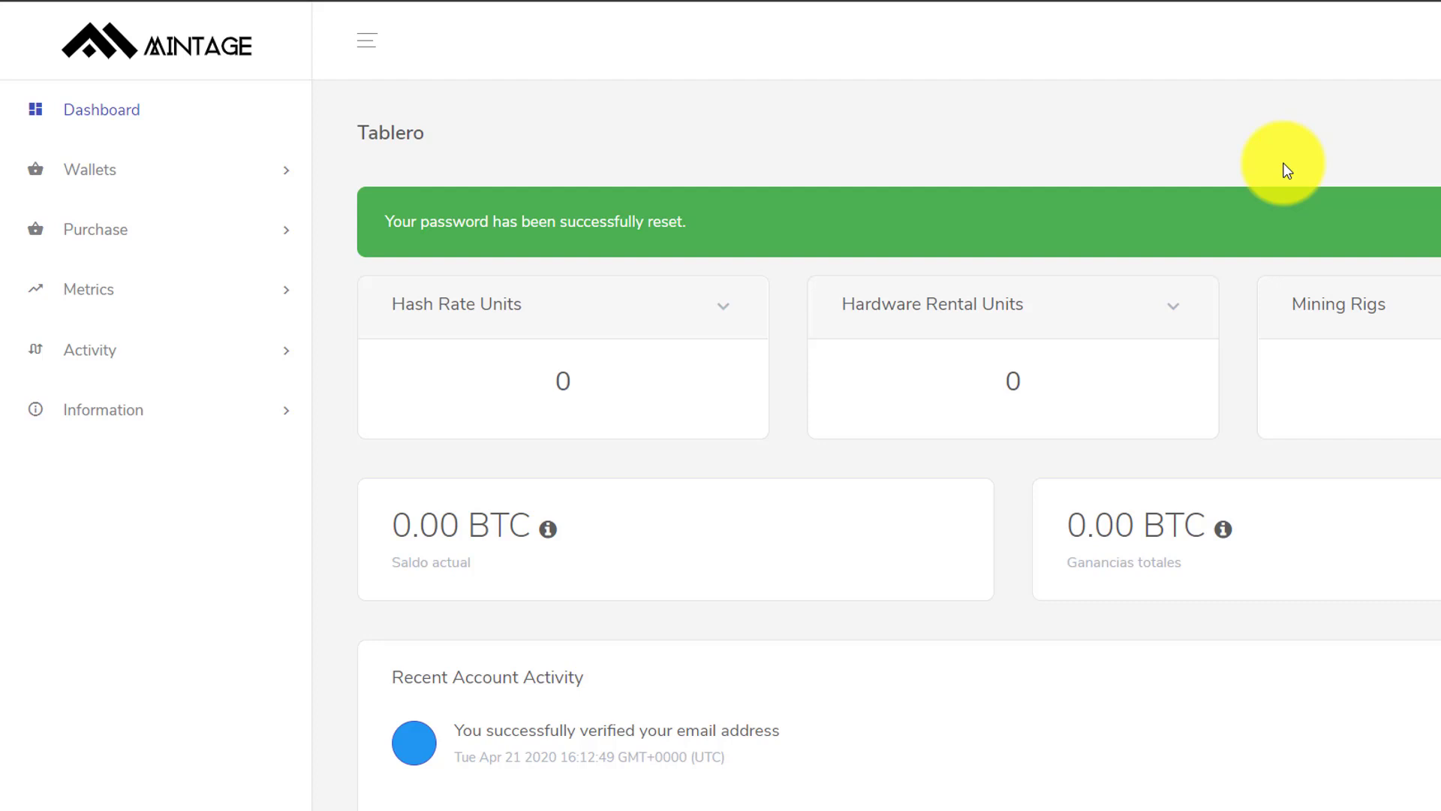
- Open Purchase > Kala Mining and review the GH, TH and Batch Two rig contract cards
left_click(280, 248)
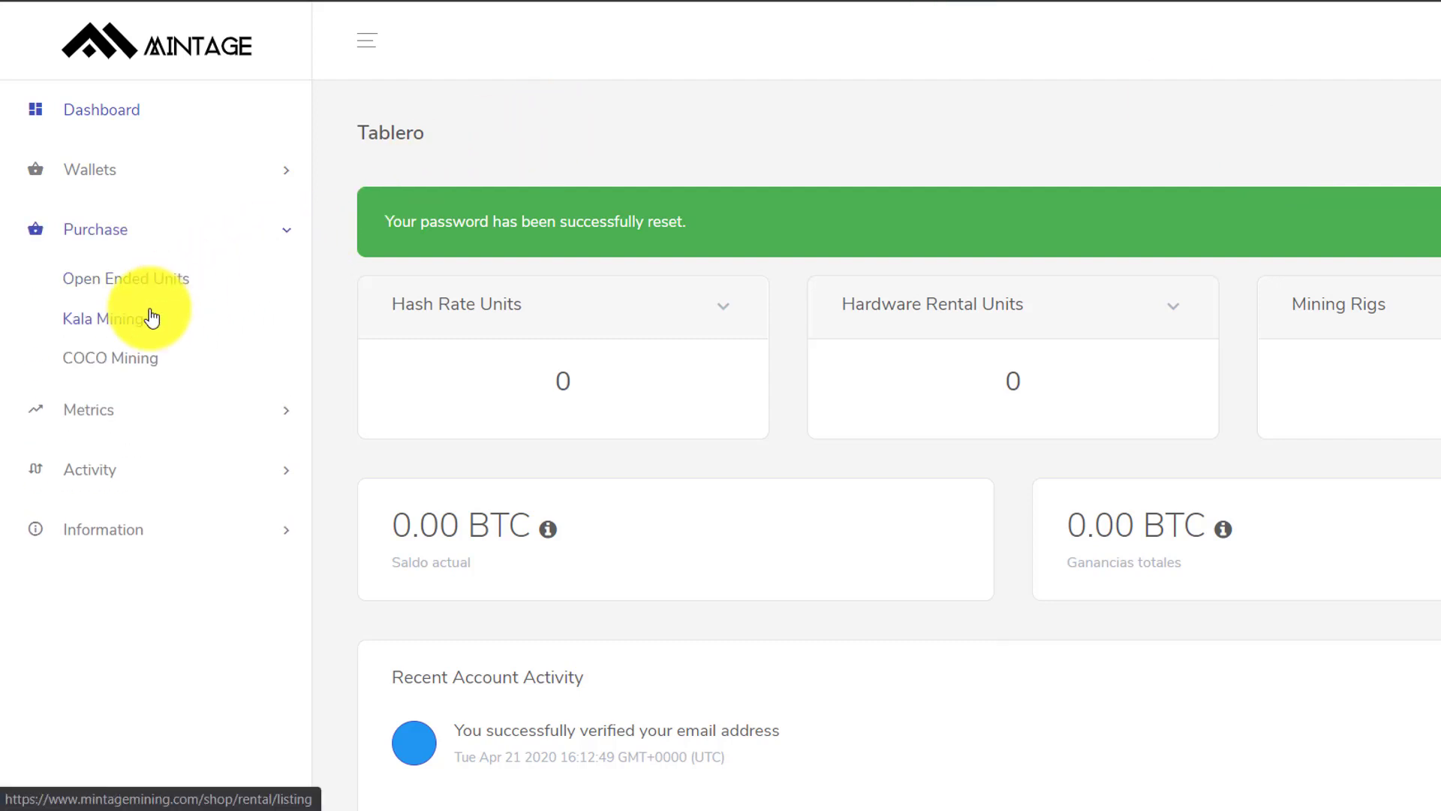
left_click(133, 332)
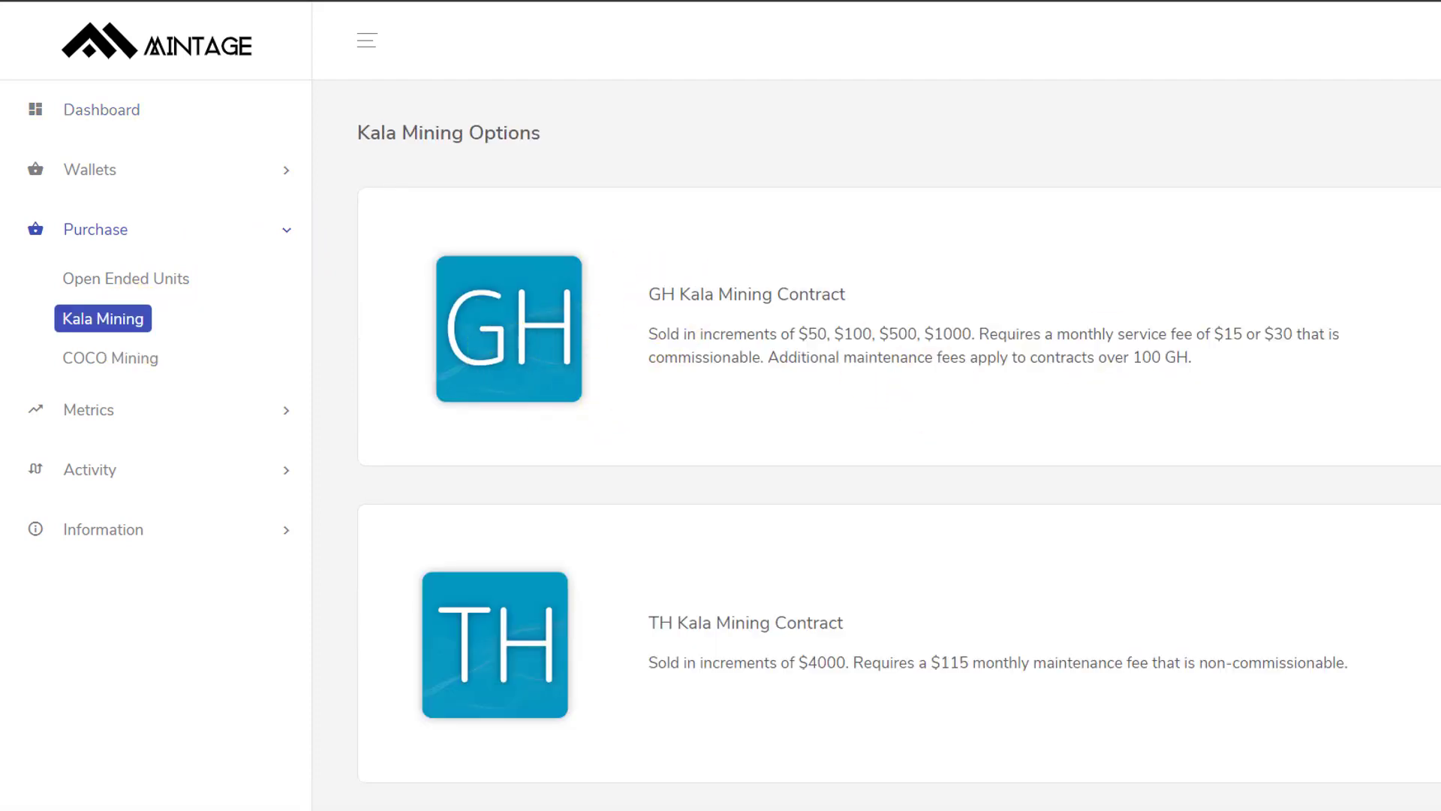
scroll(863, 450, "down", 4)
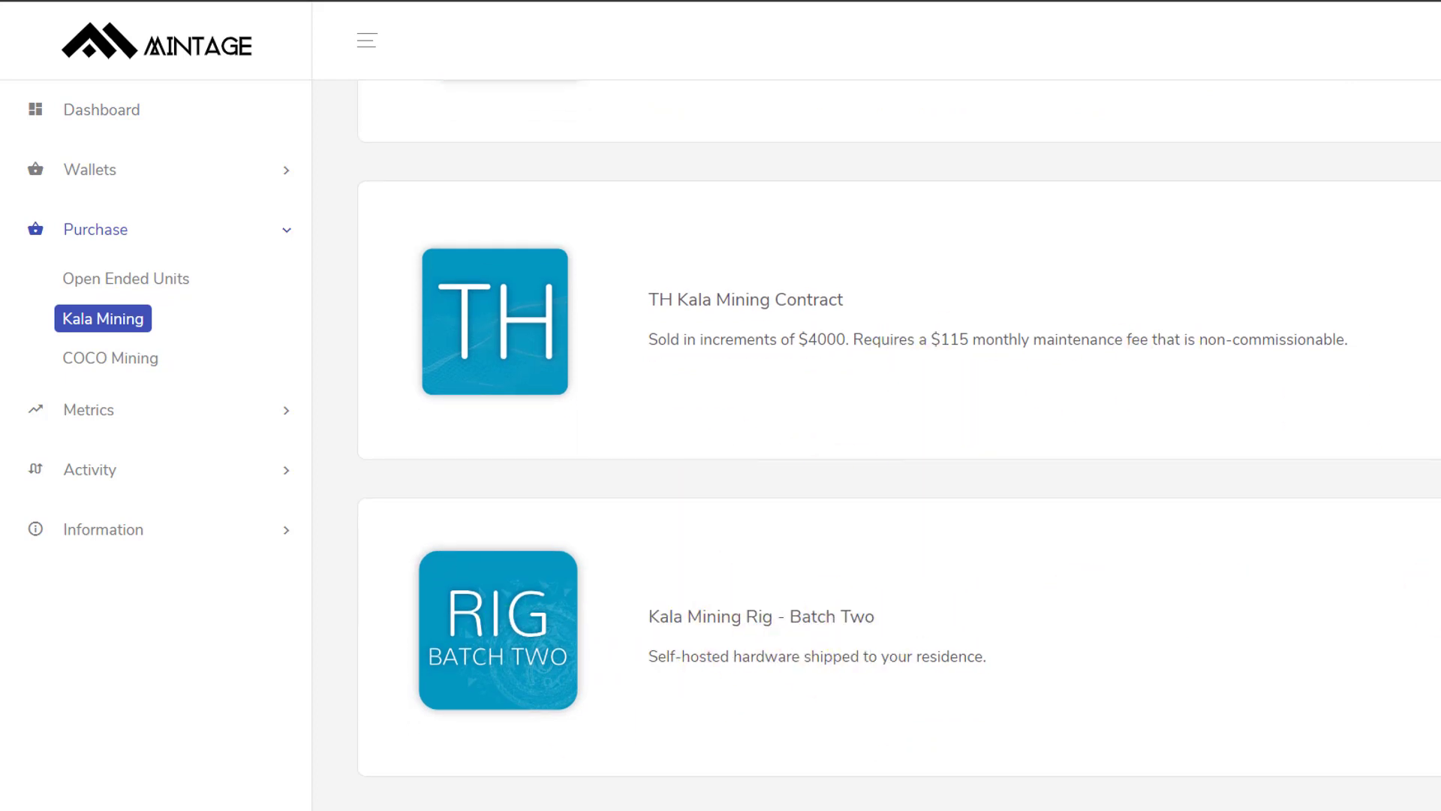
scroll(899, 450, "up", 4)
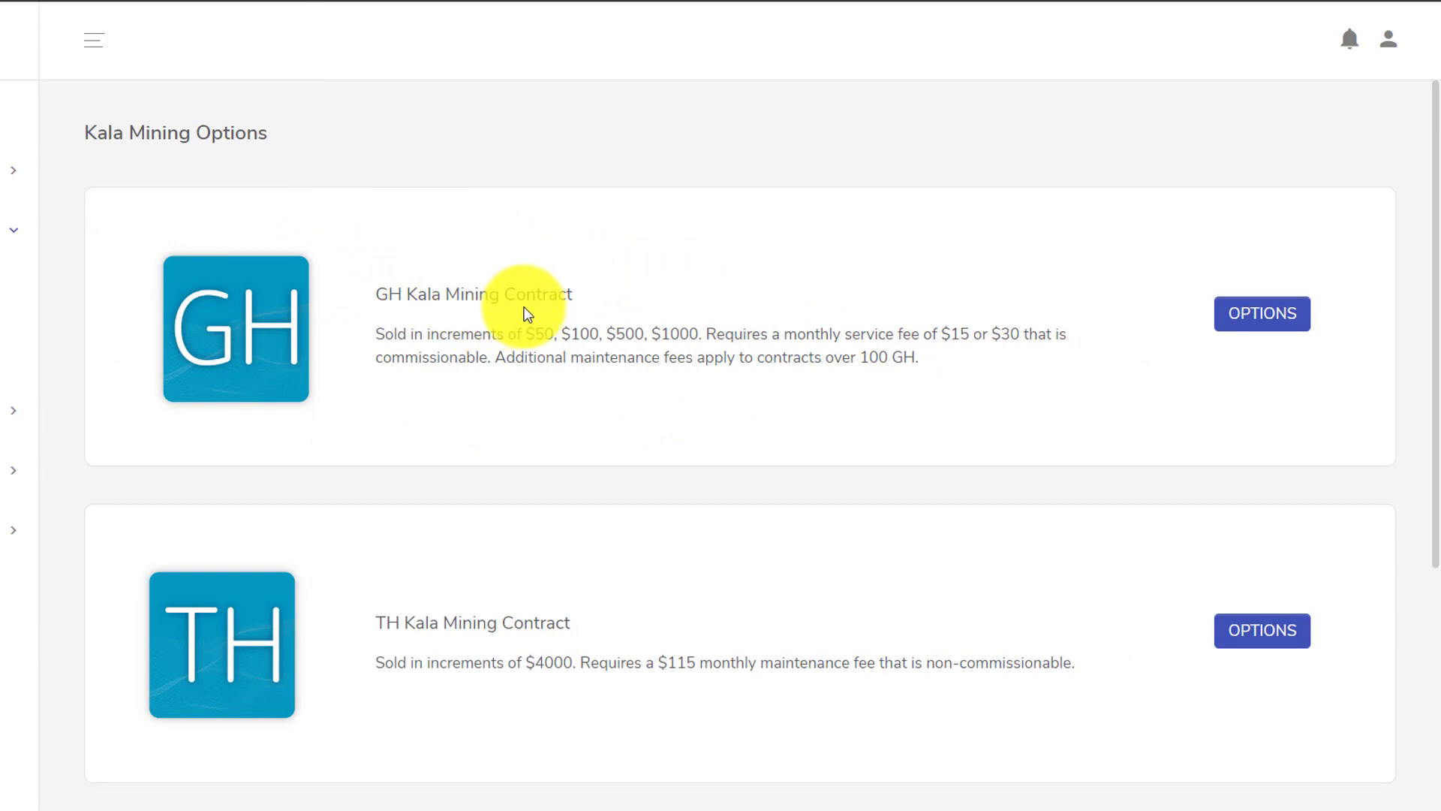
- Open the GH Kala Mining Contract options to list the four GH packages
left_click(1257, 316)
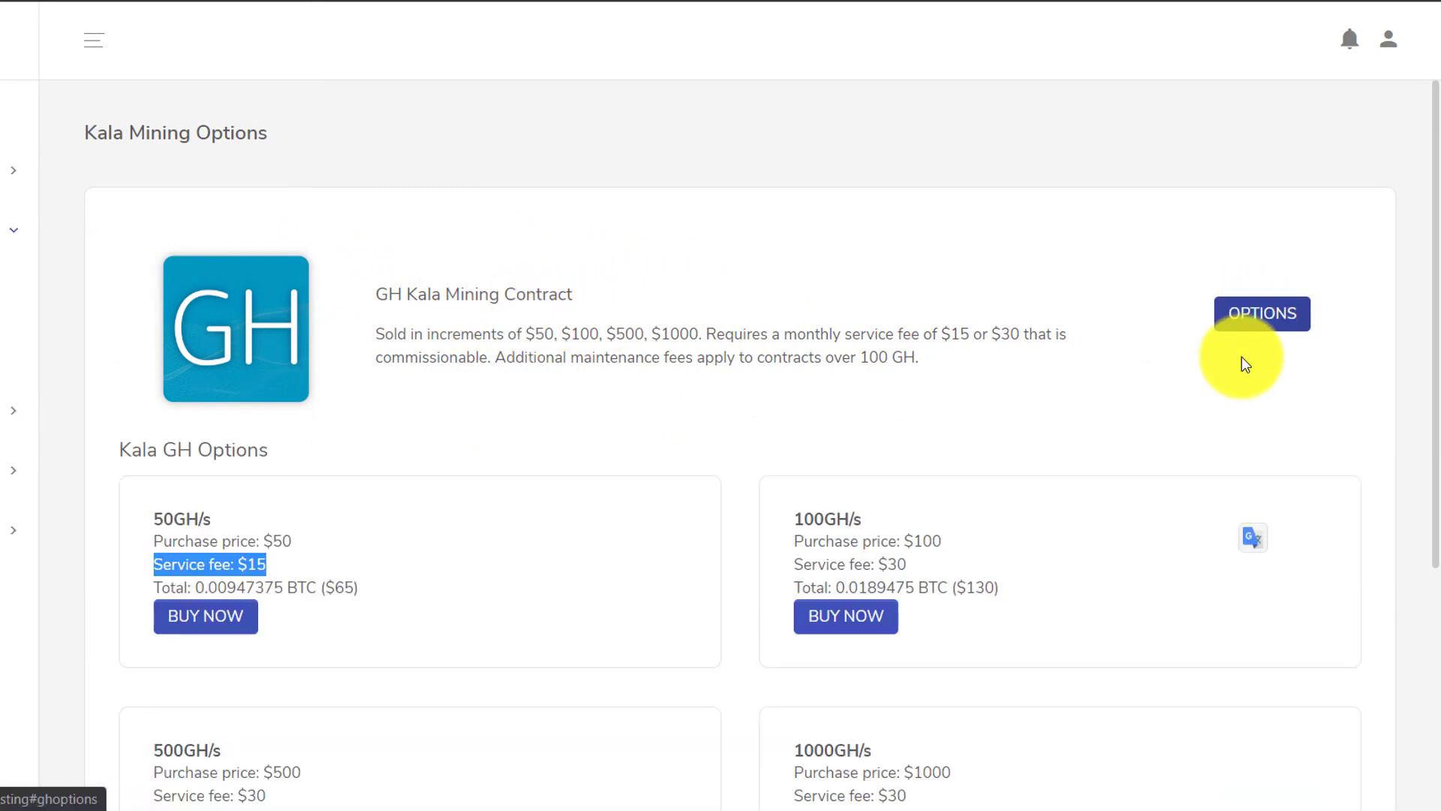
left_click_drag(1436, 207, 1430, 232)
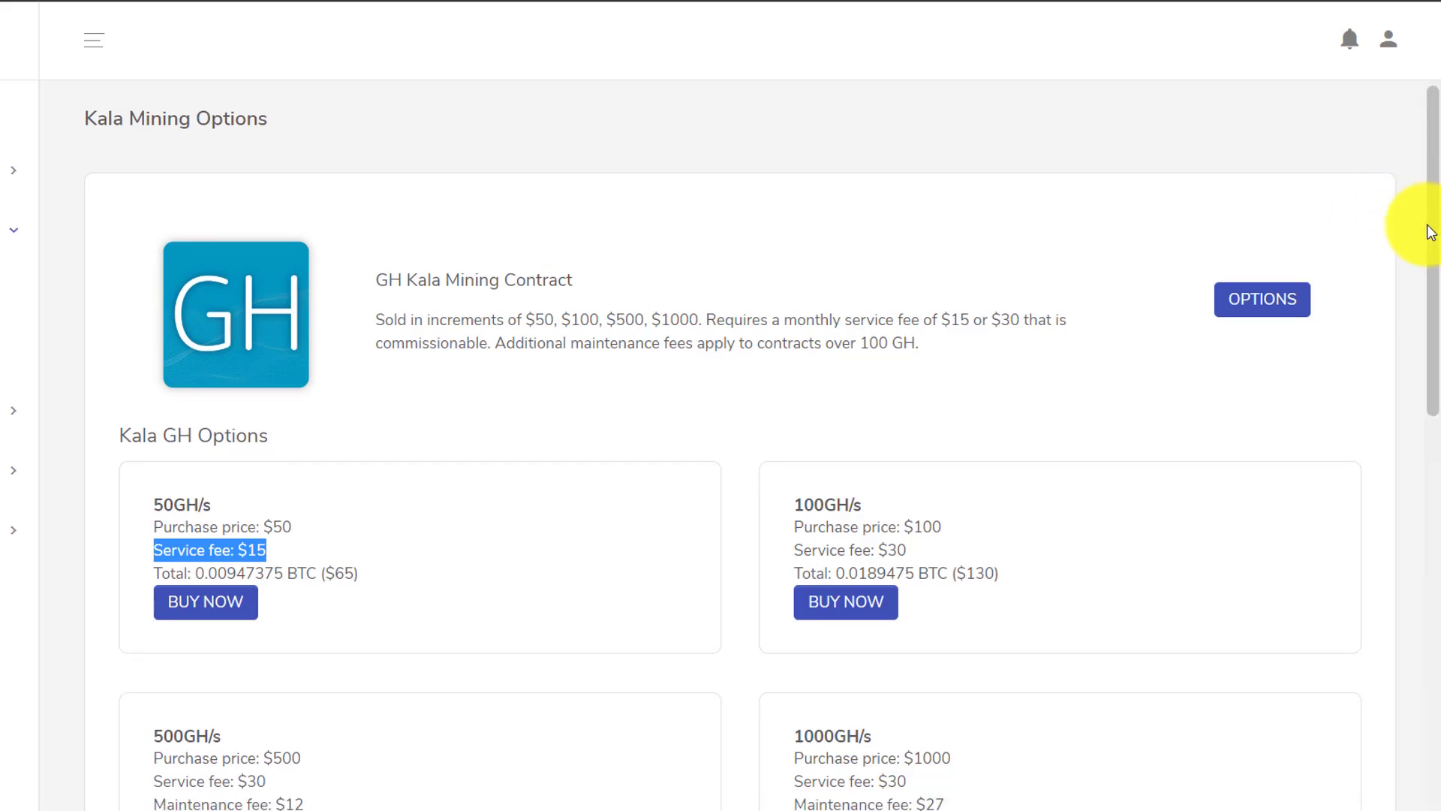
scroll(1425, 315, "down", 2)
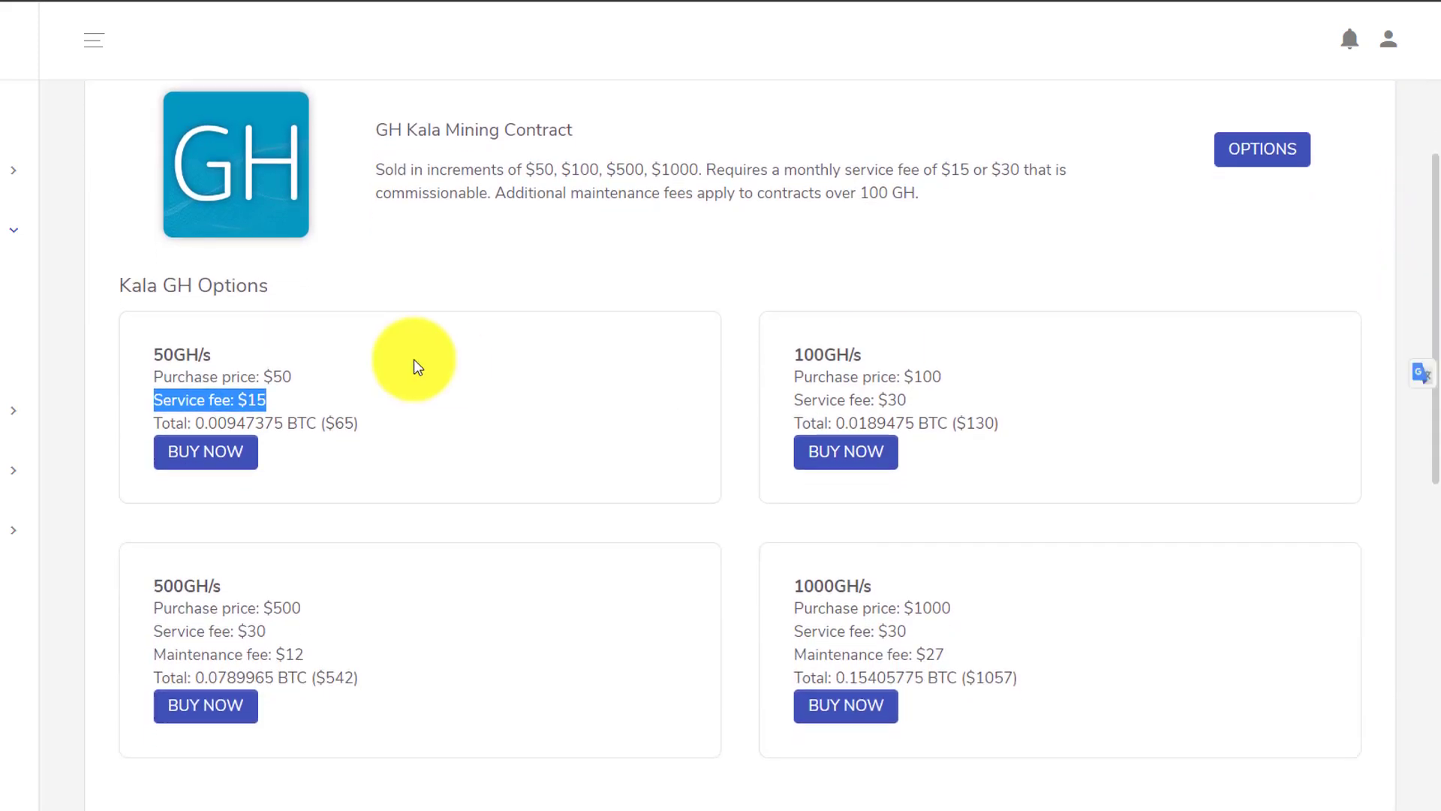
- Highlight the 50GH/s package's name, $50 price and $65 total, then the 100GH/s name
left_click(199, 348)
left_click_drag(128, 354, 234, 352)
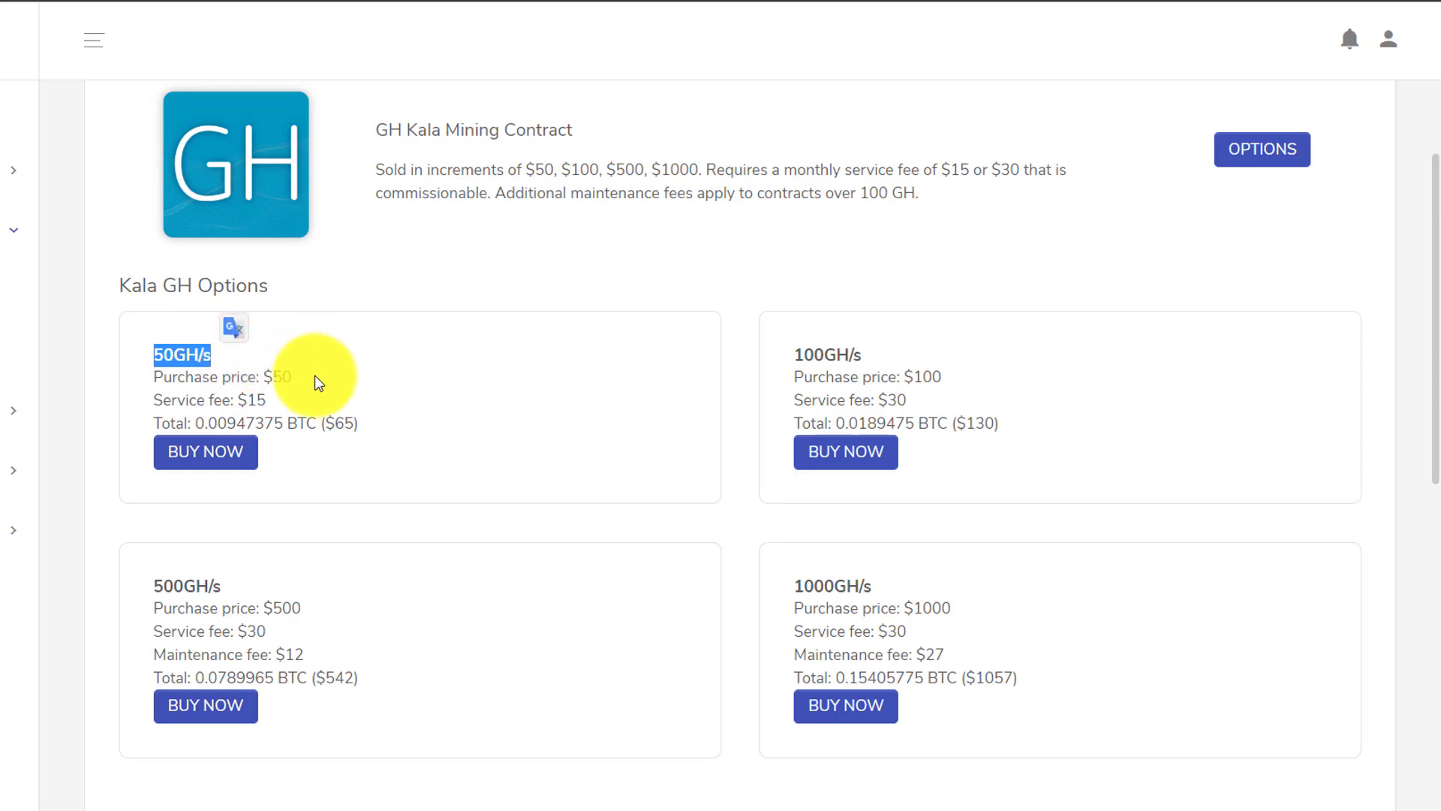
left_click_drag(314, 375, 274, 405)
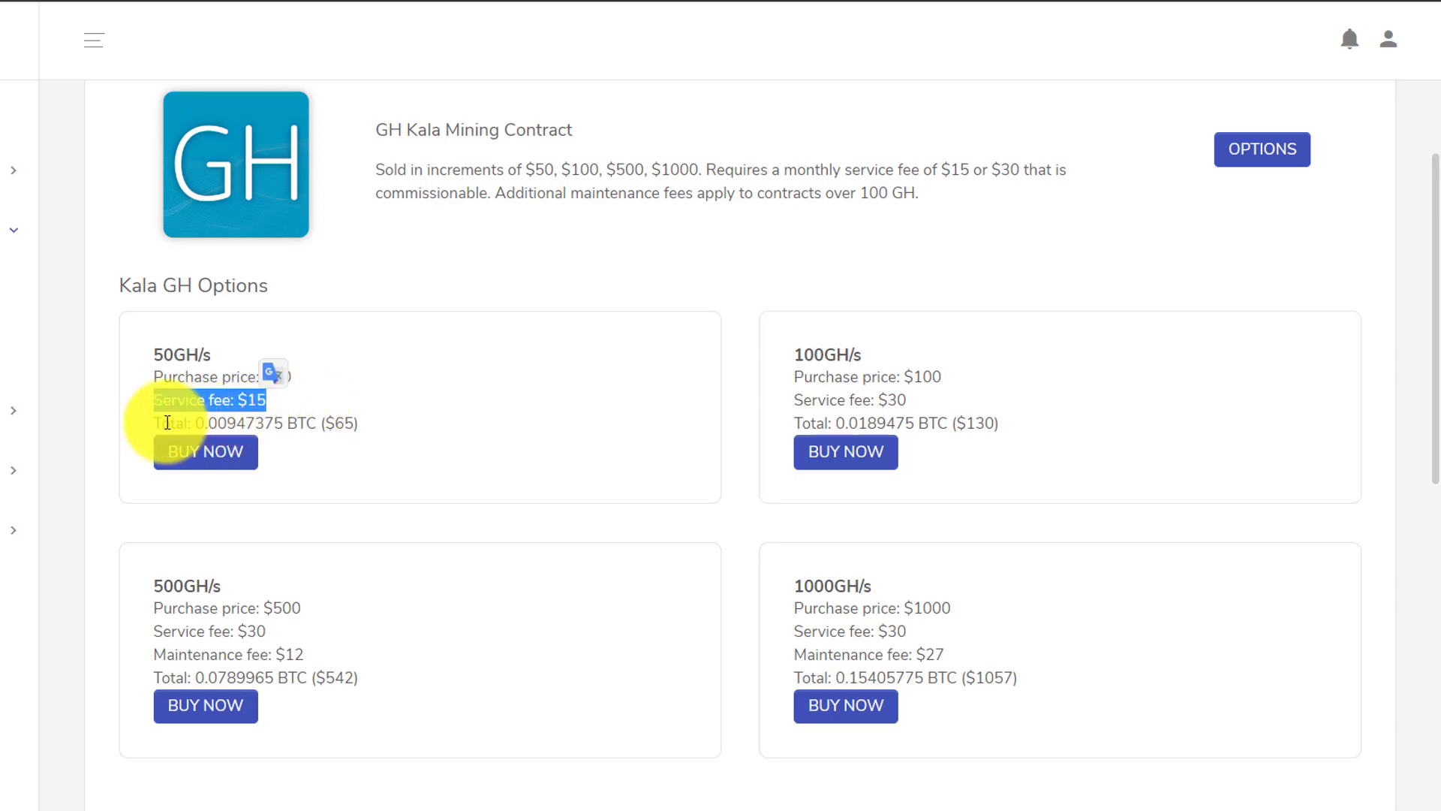
left_click_drag(158, 422, 362, 427)
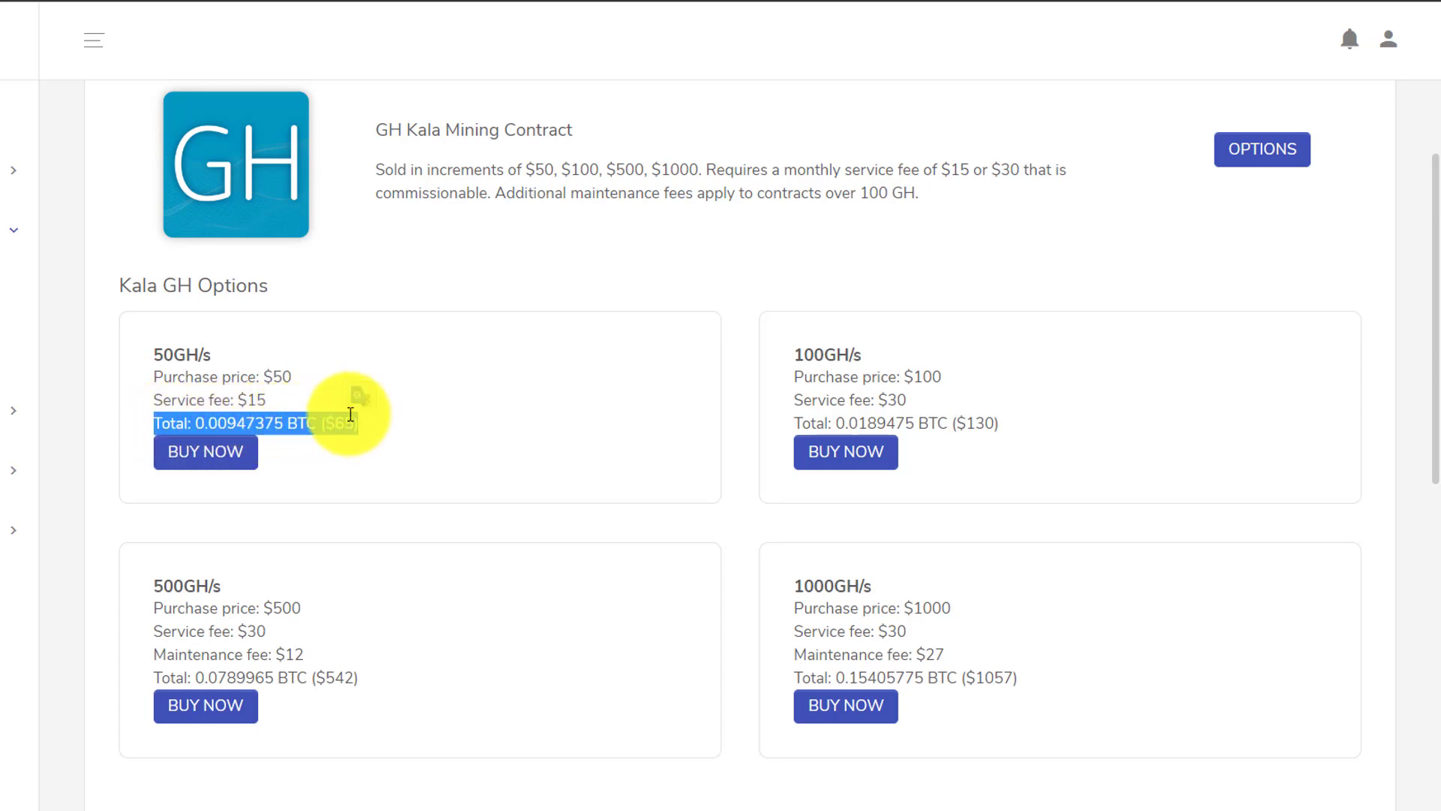
left_click_drag(294, 377, 281, 406)
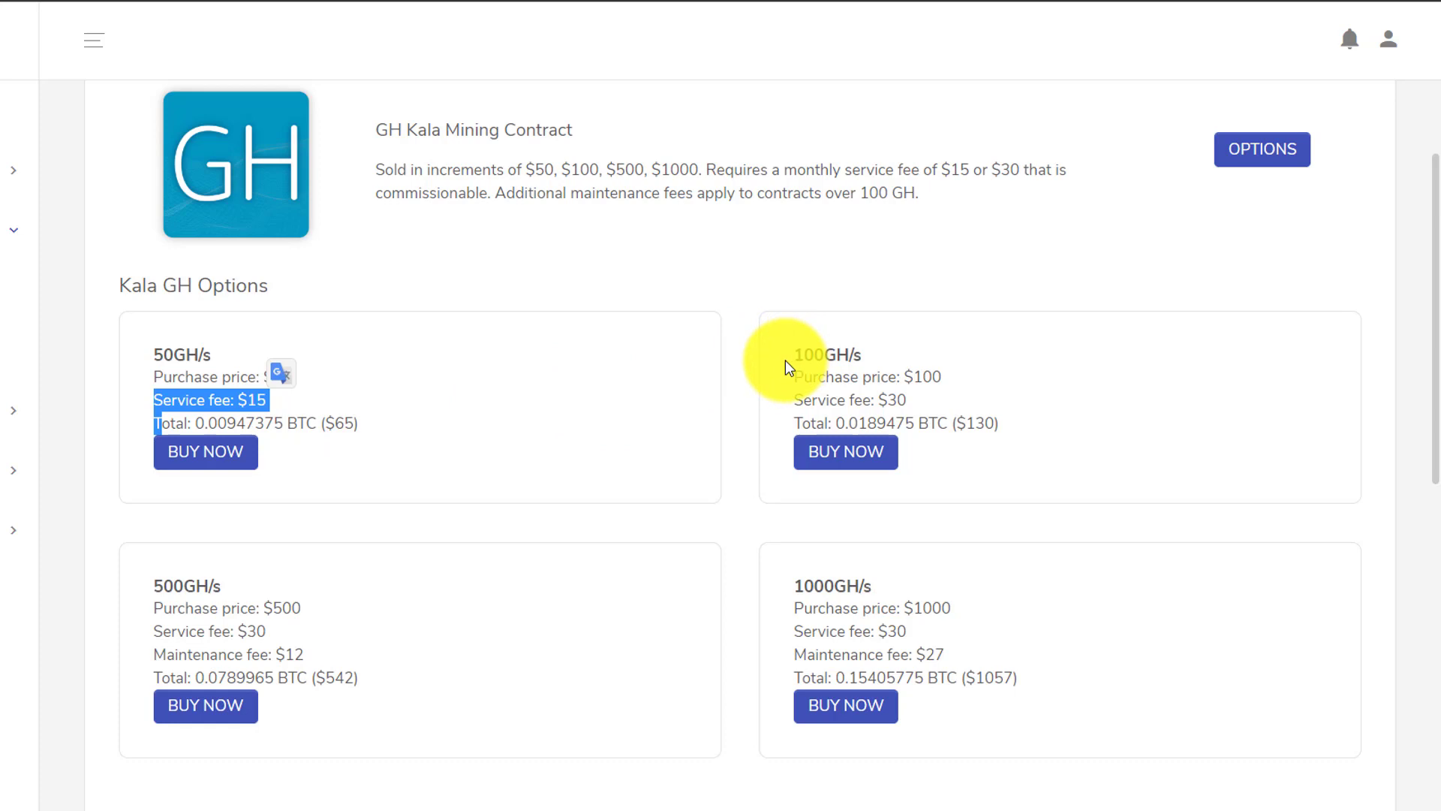
left_click_drag(785, 360, 957, 370)
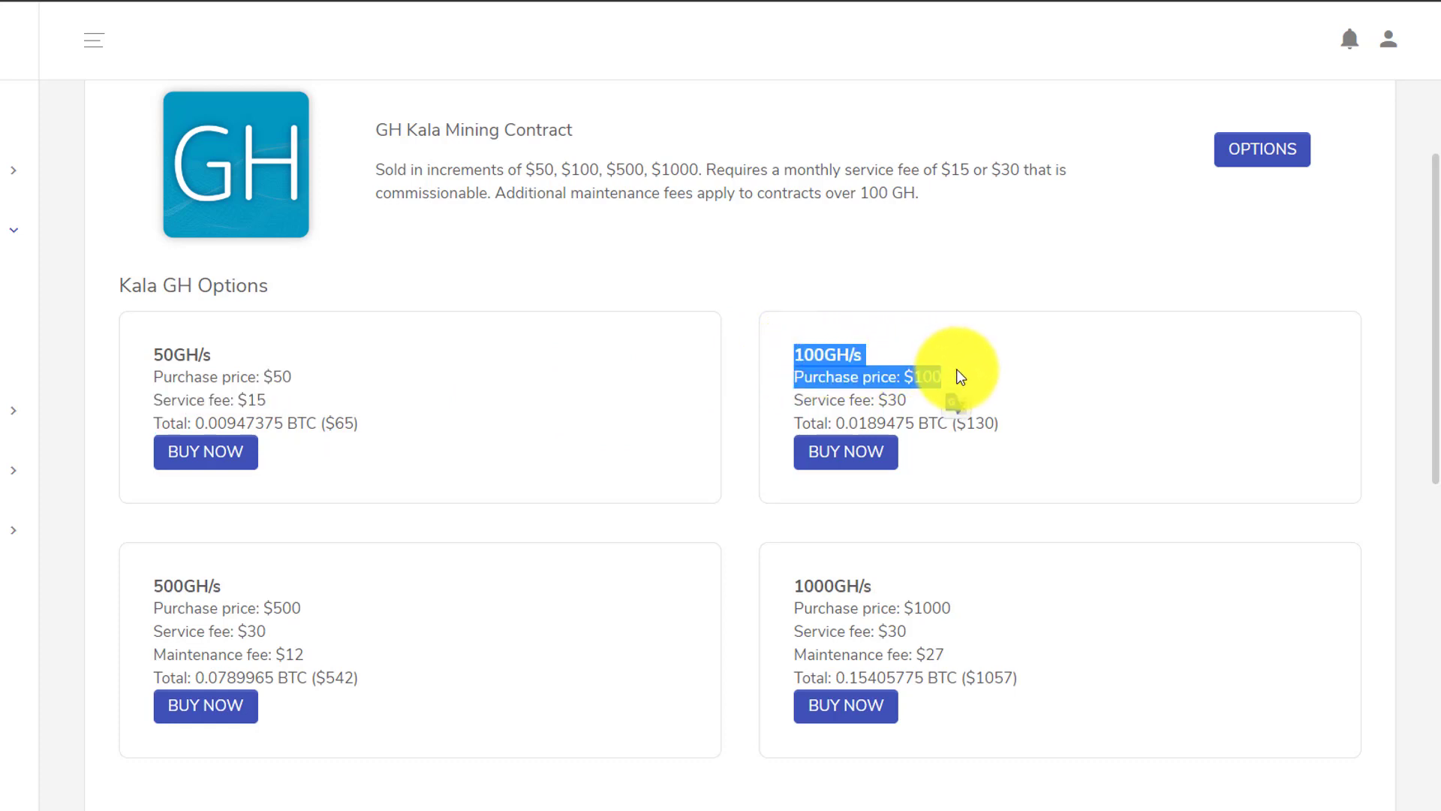
- Highlight the 100GH/s tier's $100 price, $30 service fee and 0.0189475 BTC ($130) total
left_click(916, 400)
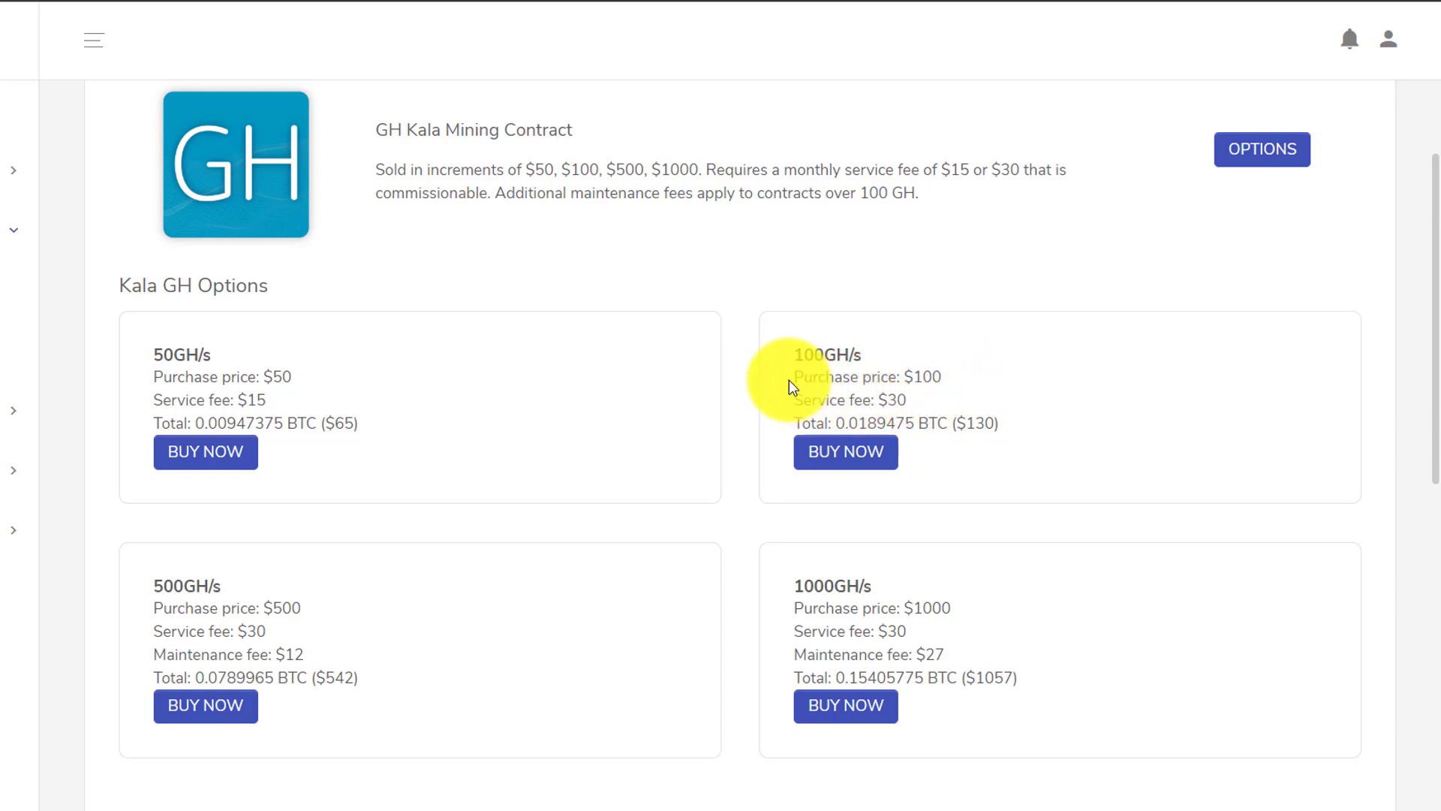
mouse_move(790, 380)
left_mouse_down()
mouse_move(955, 386)
mouse_move(796, 398)
left_mouse_up()
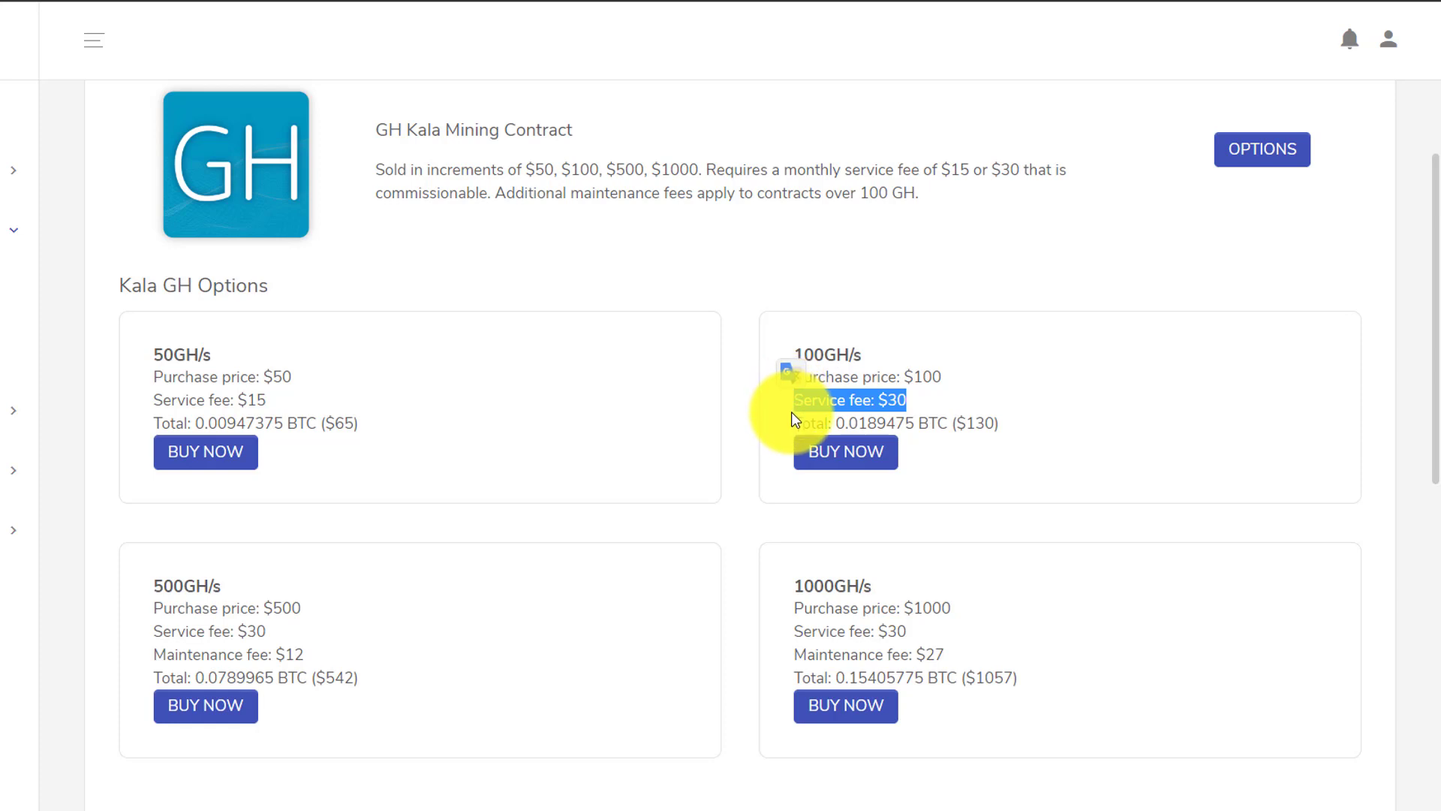
left_click_drag(792, 423, 1019, 431)
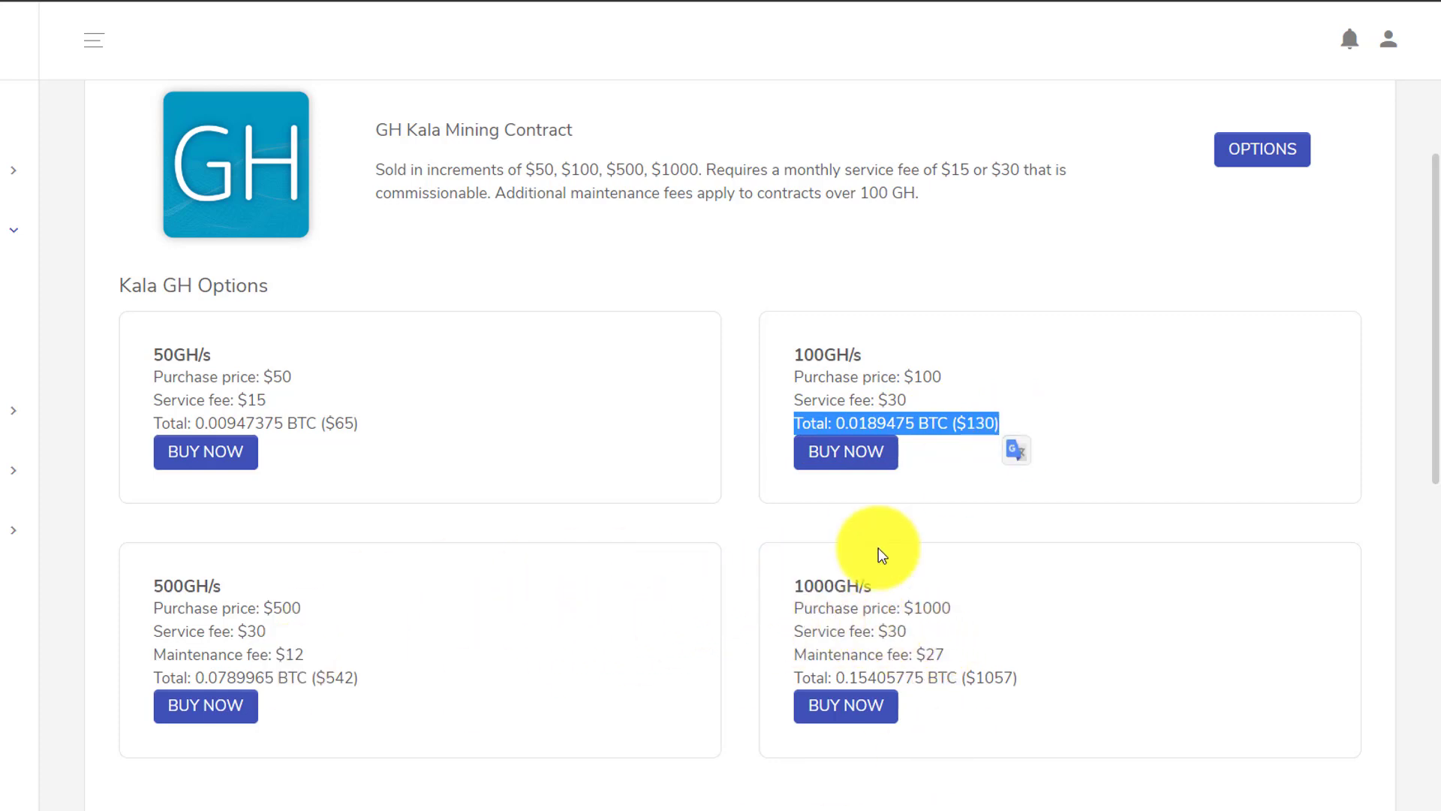
left_click(1034, 375)
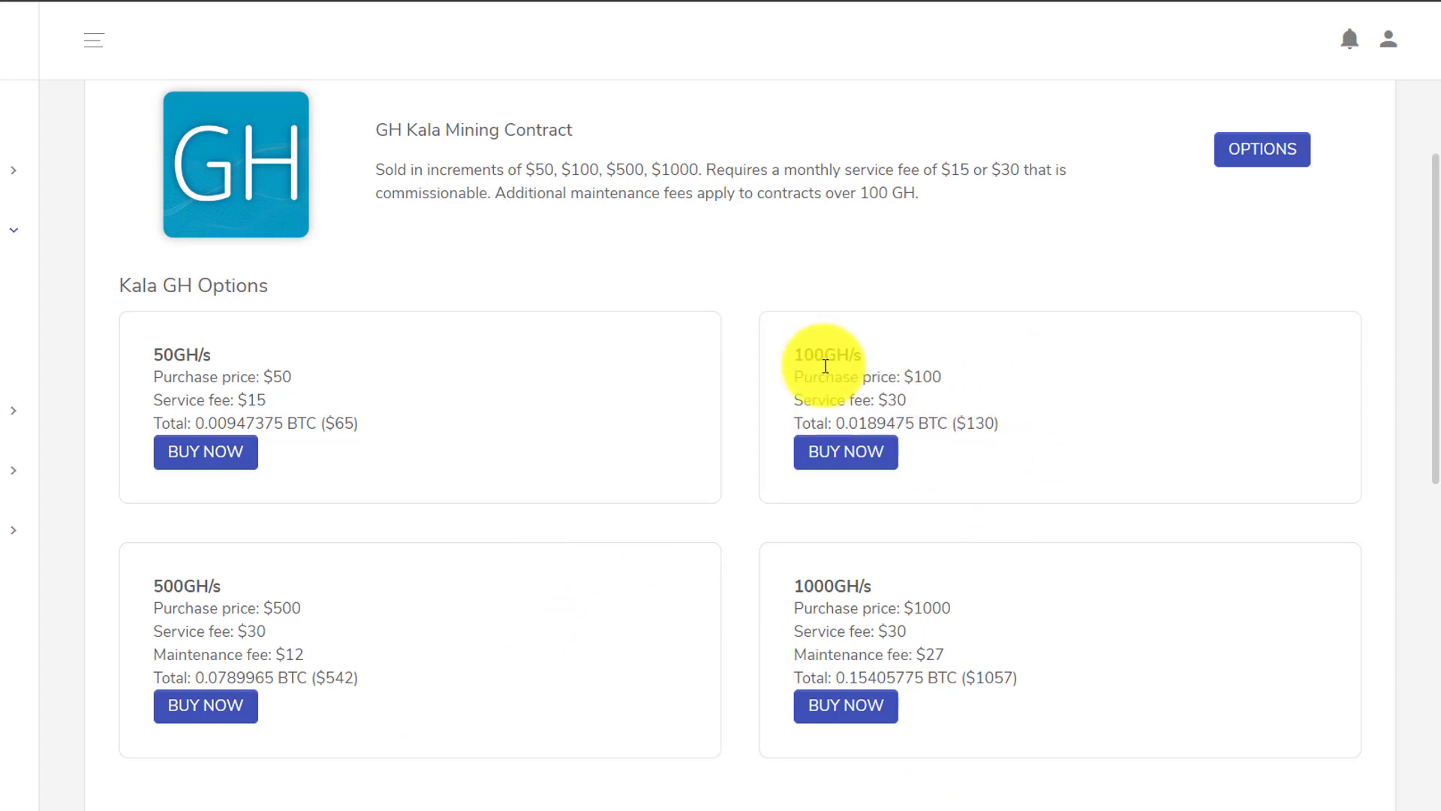
left_click_drag(823, 360, 931, 405)
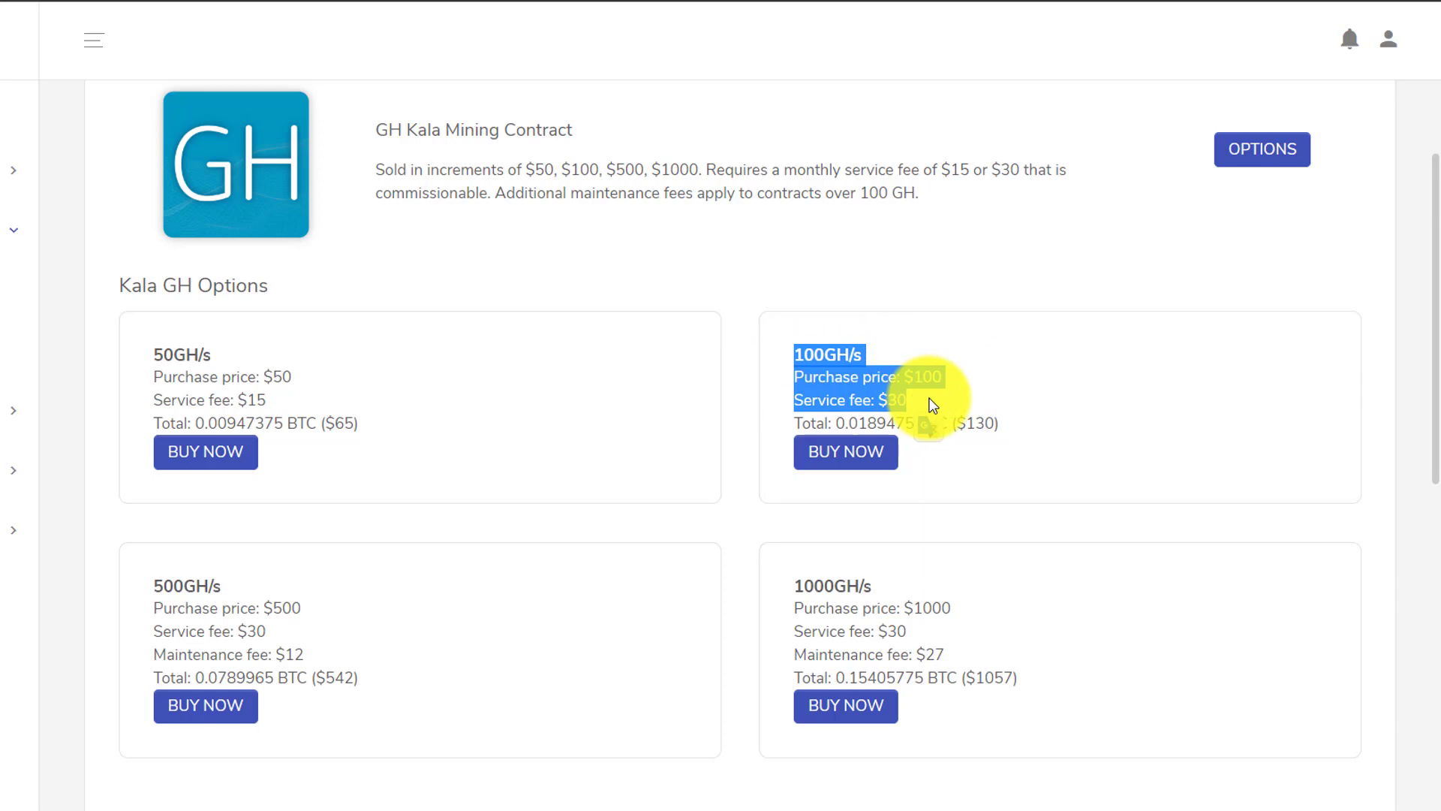
left_click(934, 405)
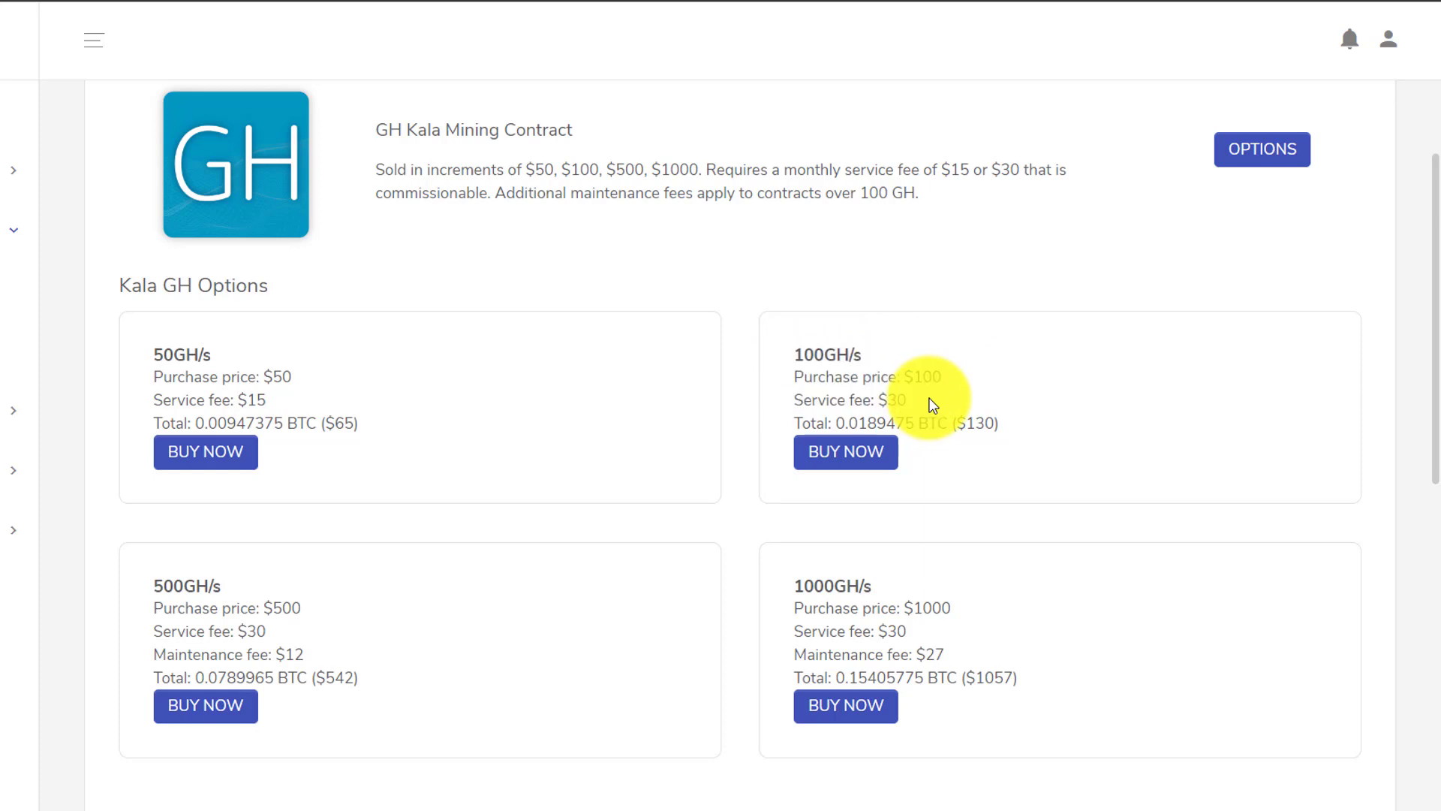
left_click_drag(908, 399, 800, 400)
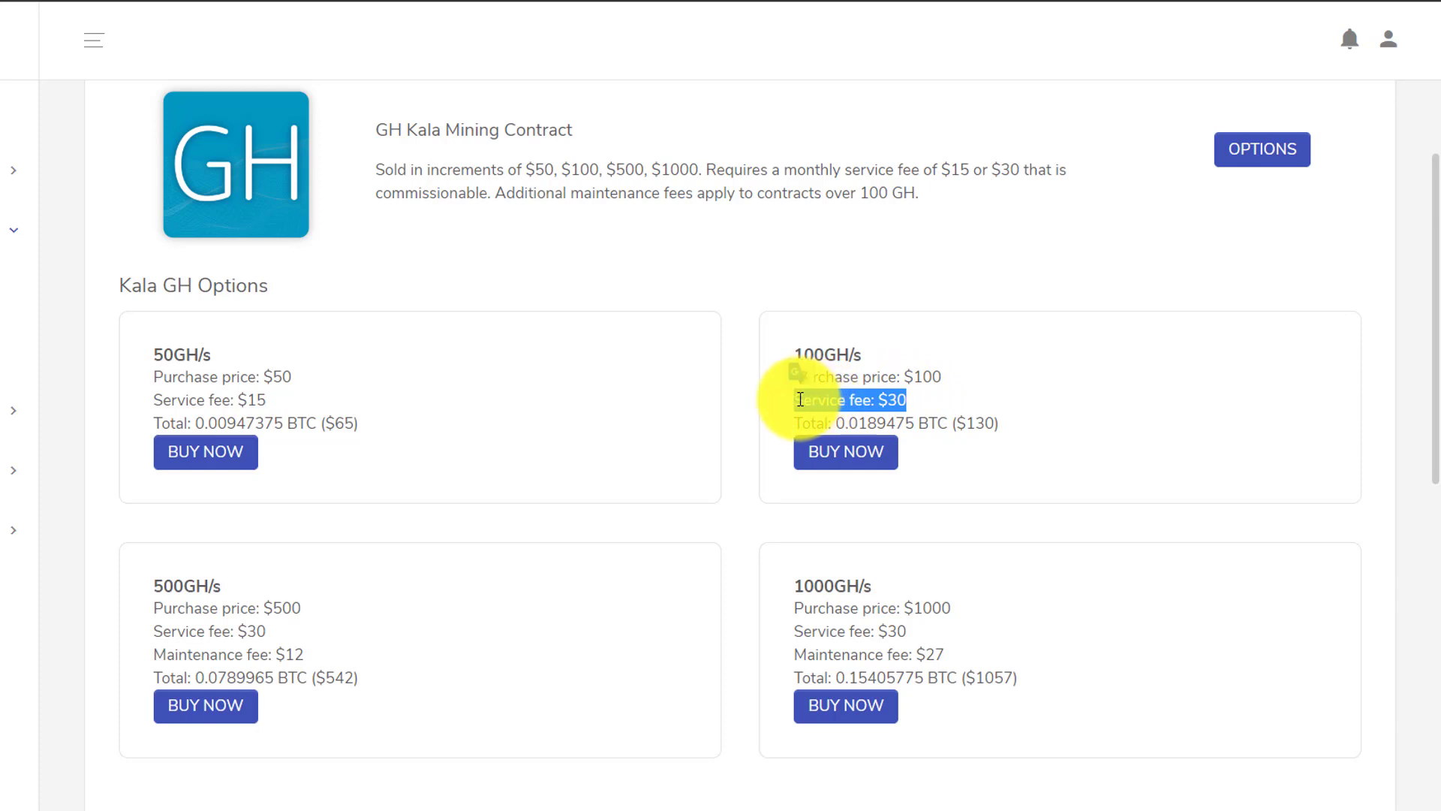
left_click(902, 358)
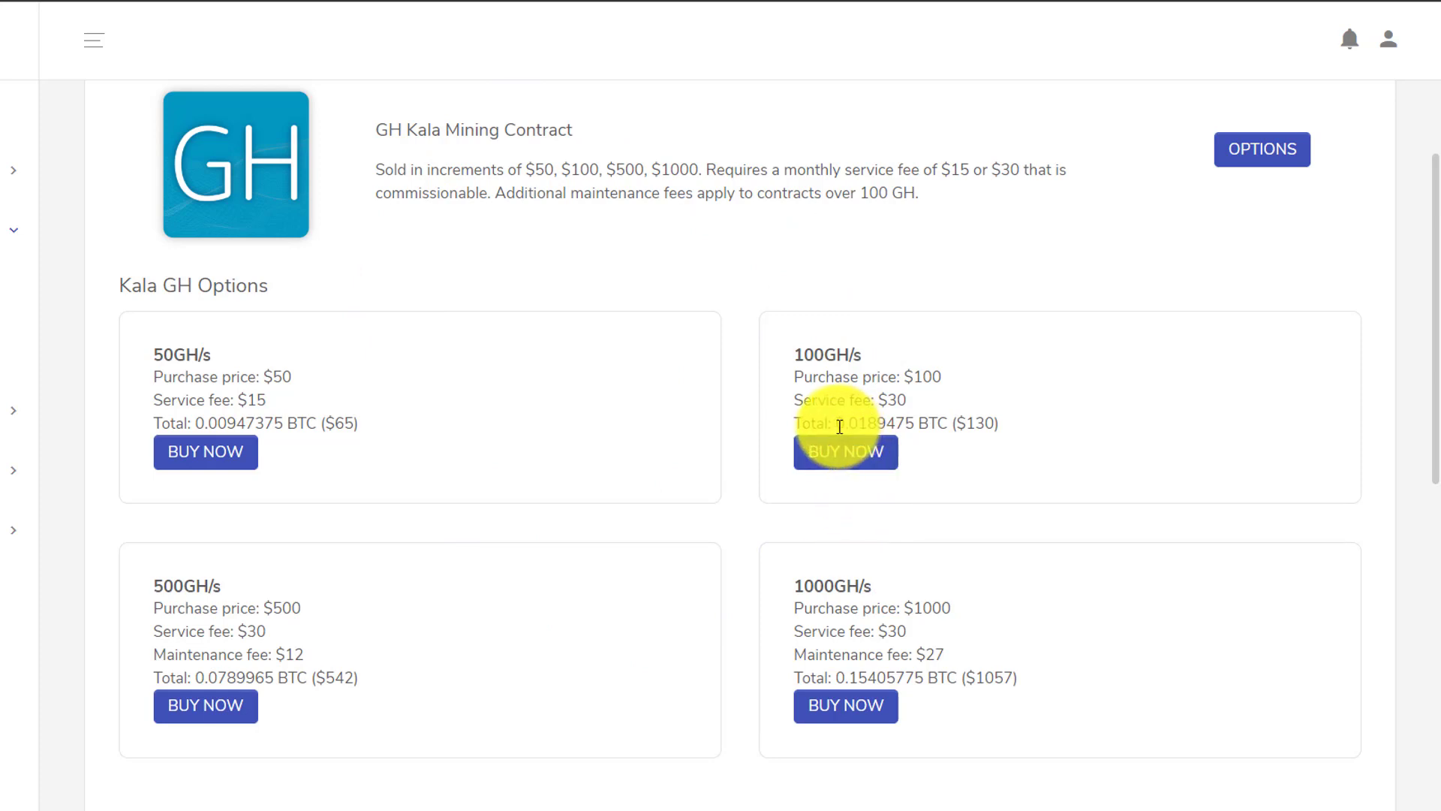
left_click_drag(839, 426, 917, 424)
key("ctrl+c")
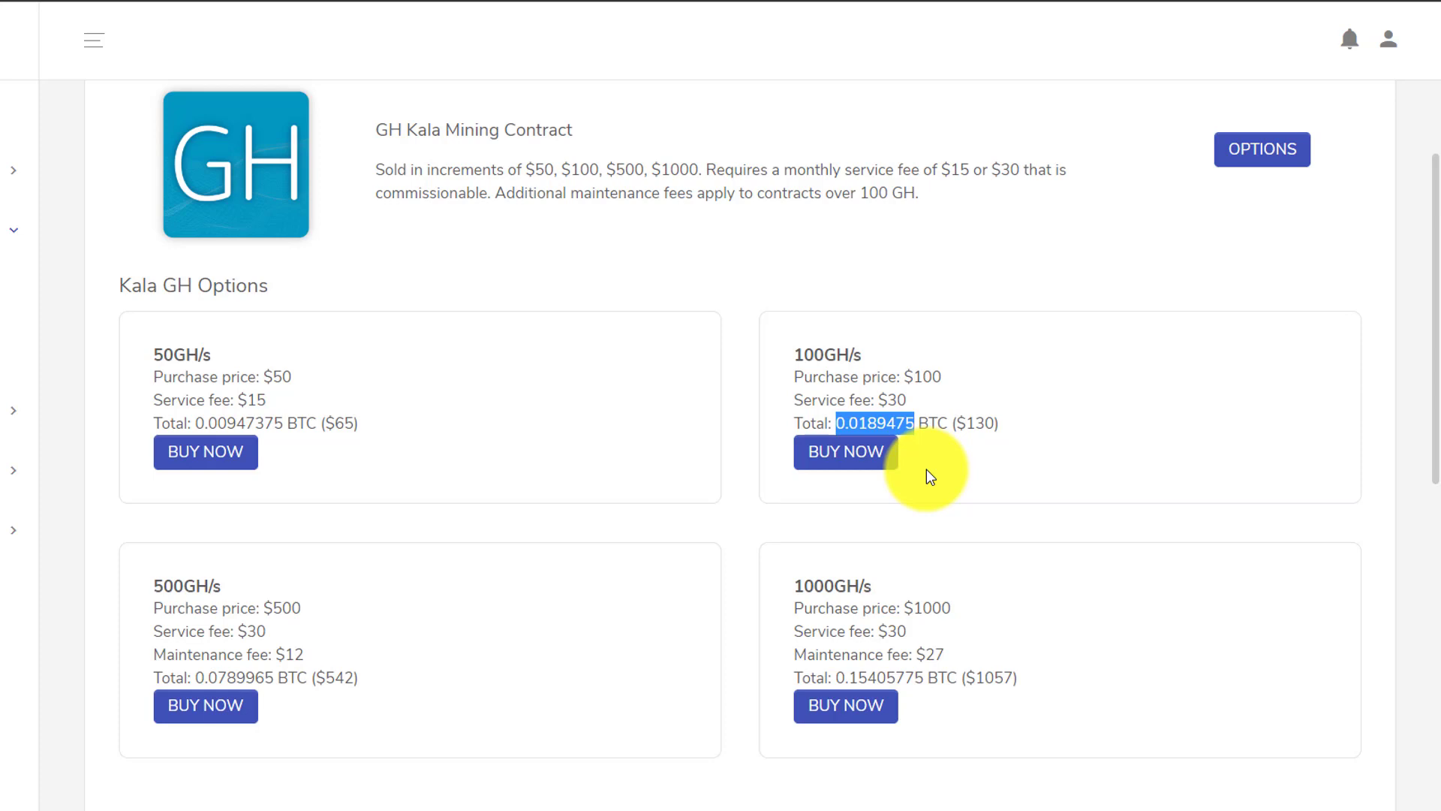
left_click_drag(1438, 312, 1438, 193)
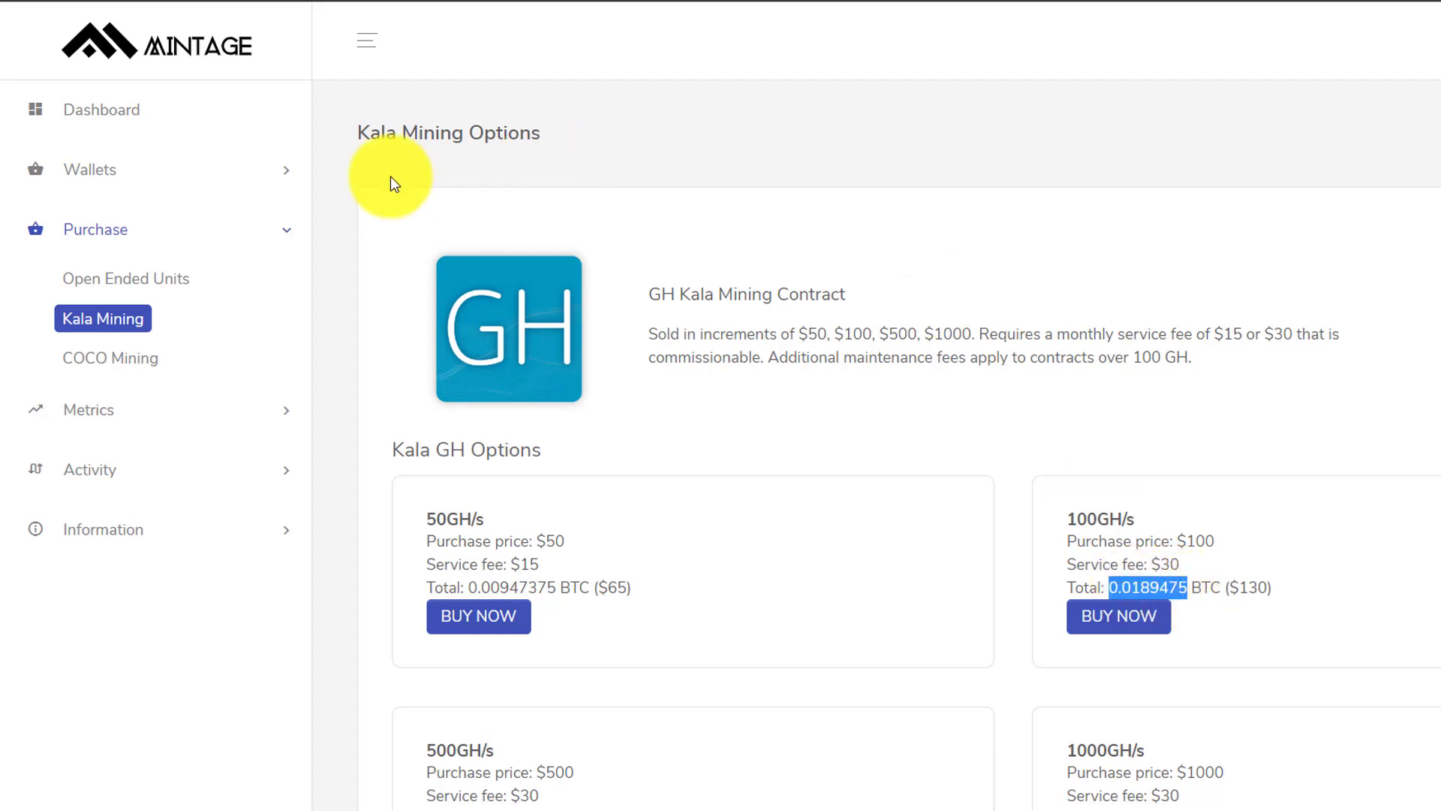
- Generate a Bitcoin (BTC) deposit address for the Primary wallet via Depositar, then switch to Exodus
left_click(276, 179)
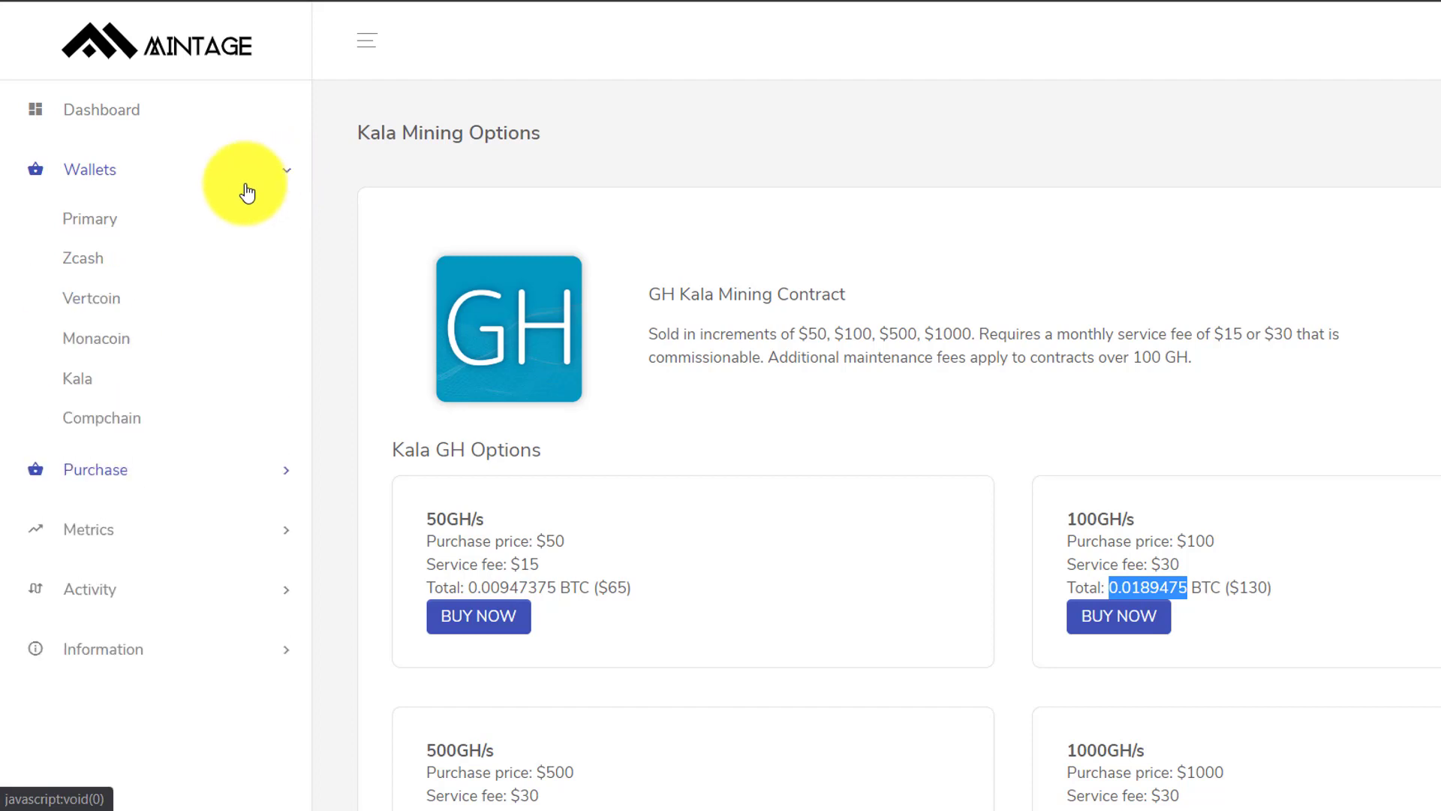
left_click(110, 223)
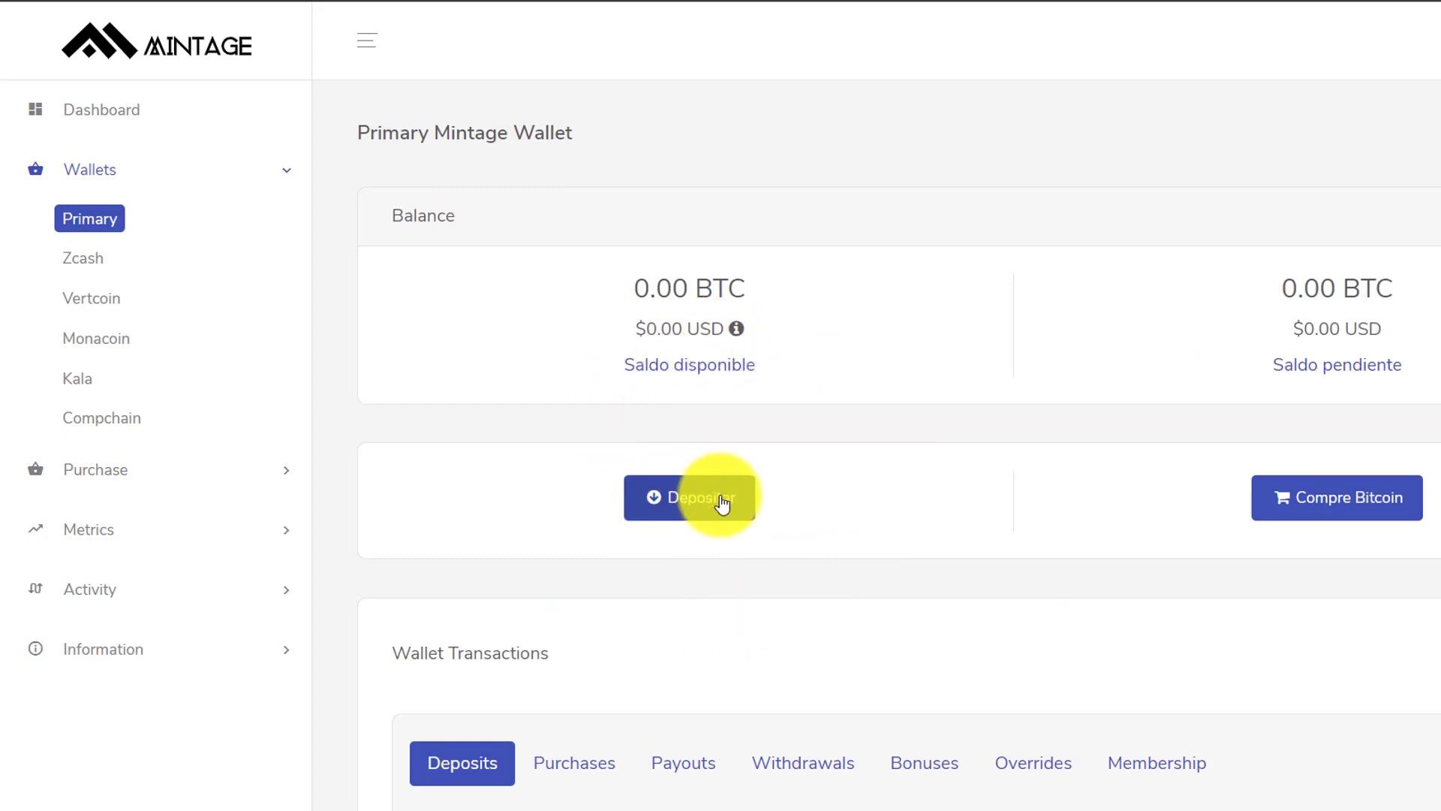
left_click(691, 503)
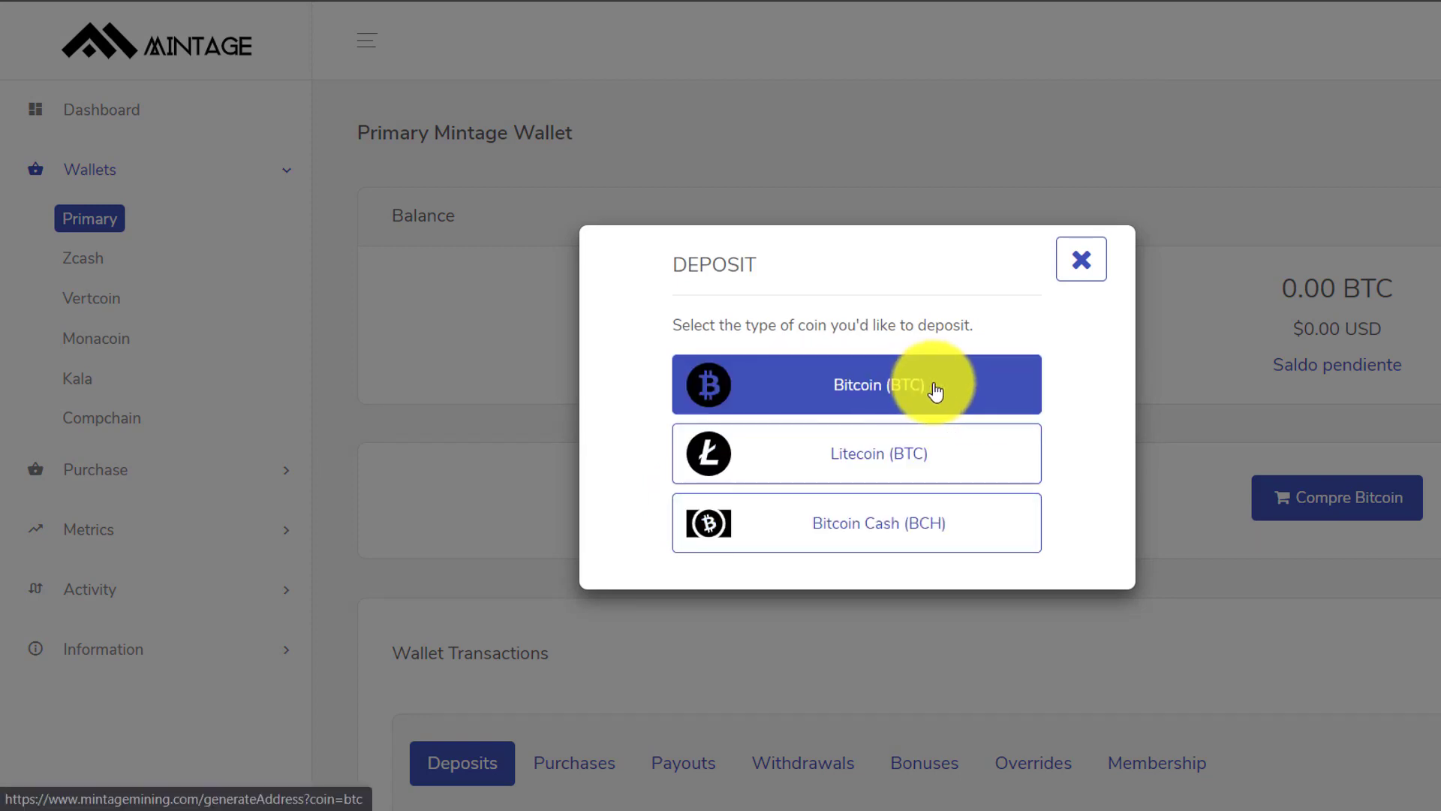
left_click(868, 395)
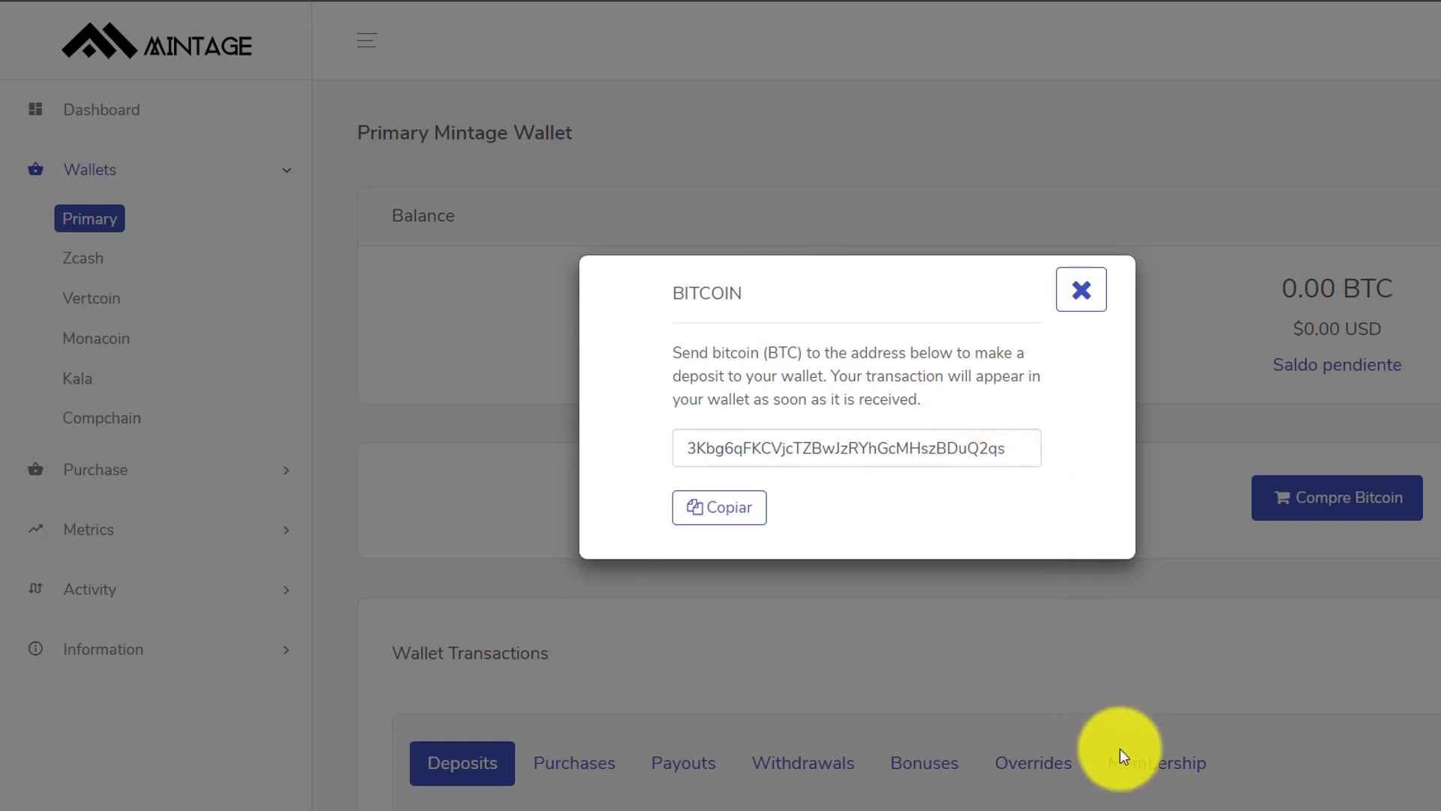
left_click(1130, 805)
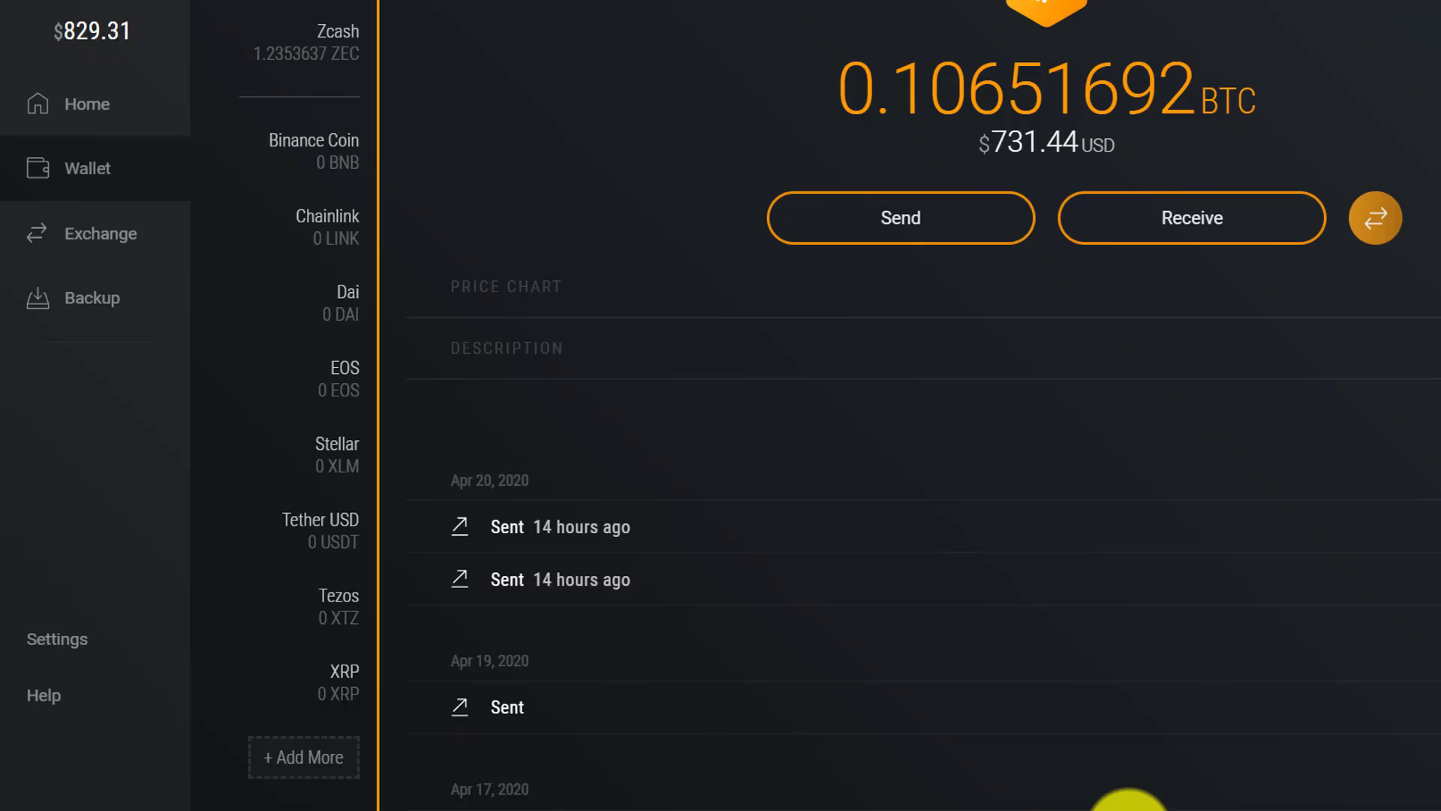
- Send 0.0189475 BTC ($130.11) from Exodus to the copied Mintage deposit address and confirm
left_click(1024, 234)
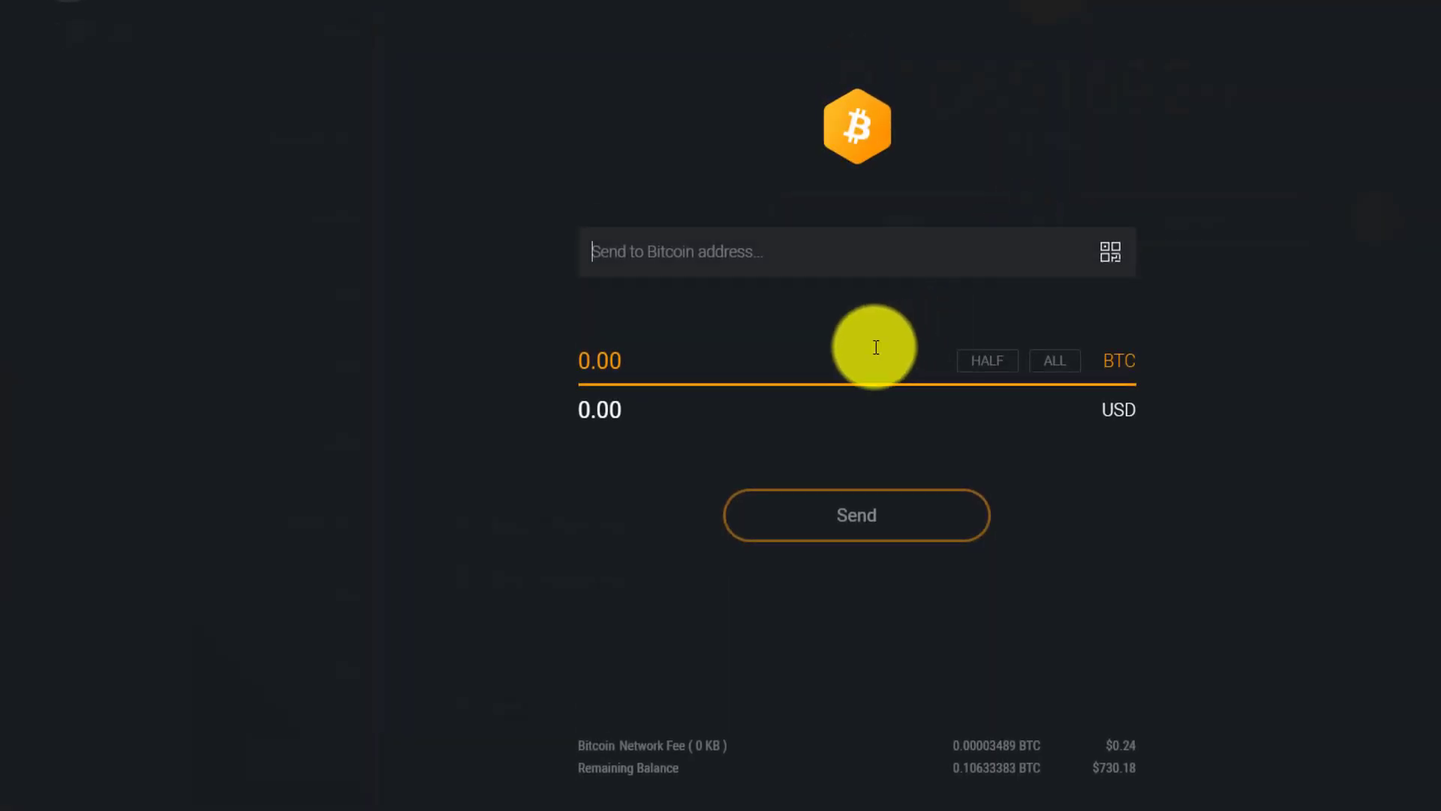
key("ctrl+v")
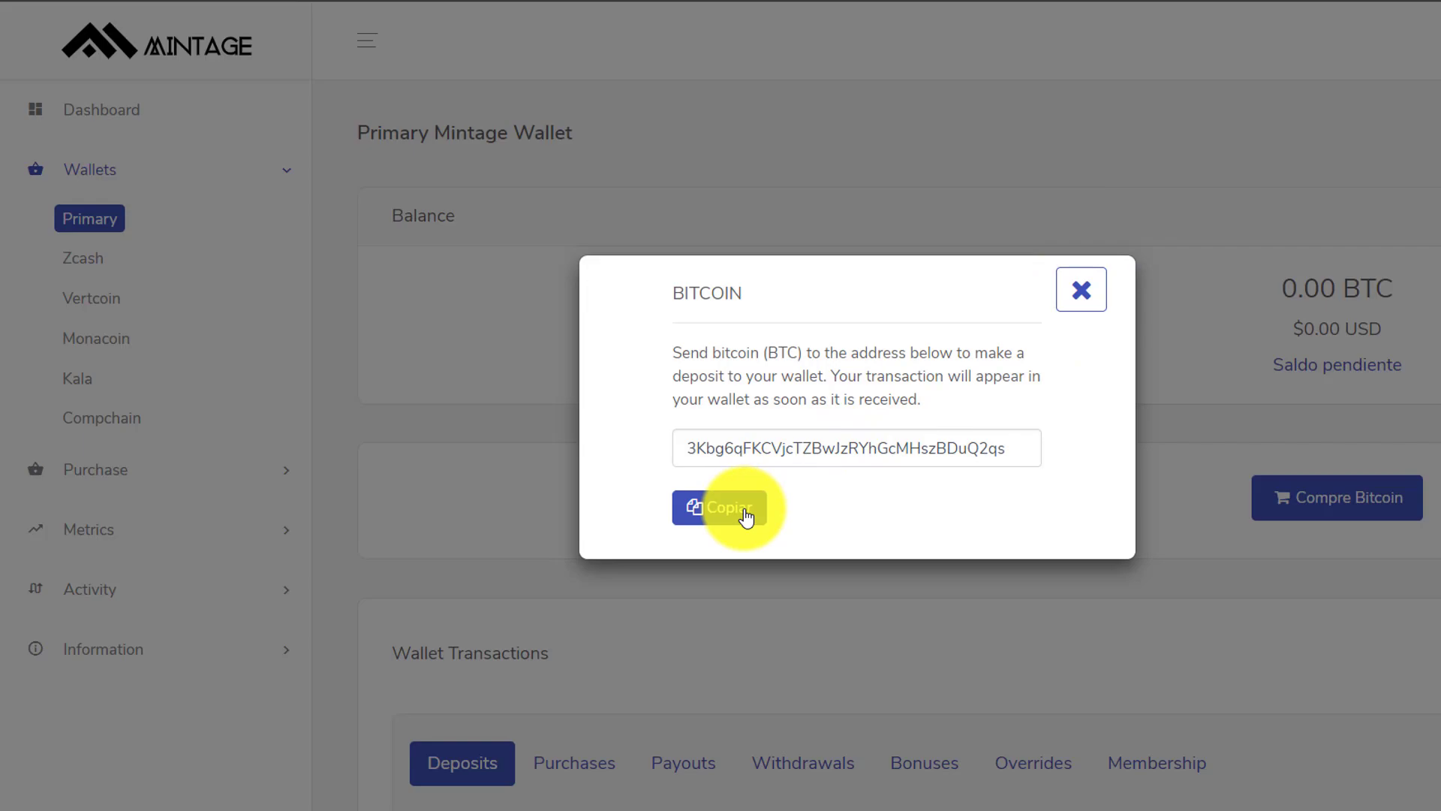
left_click(745, 516)
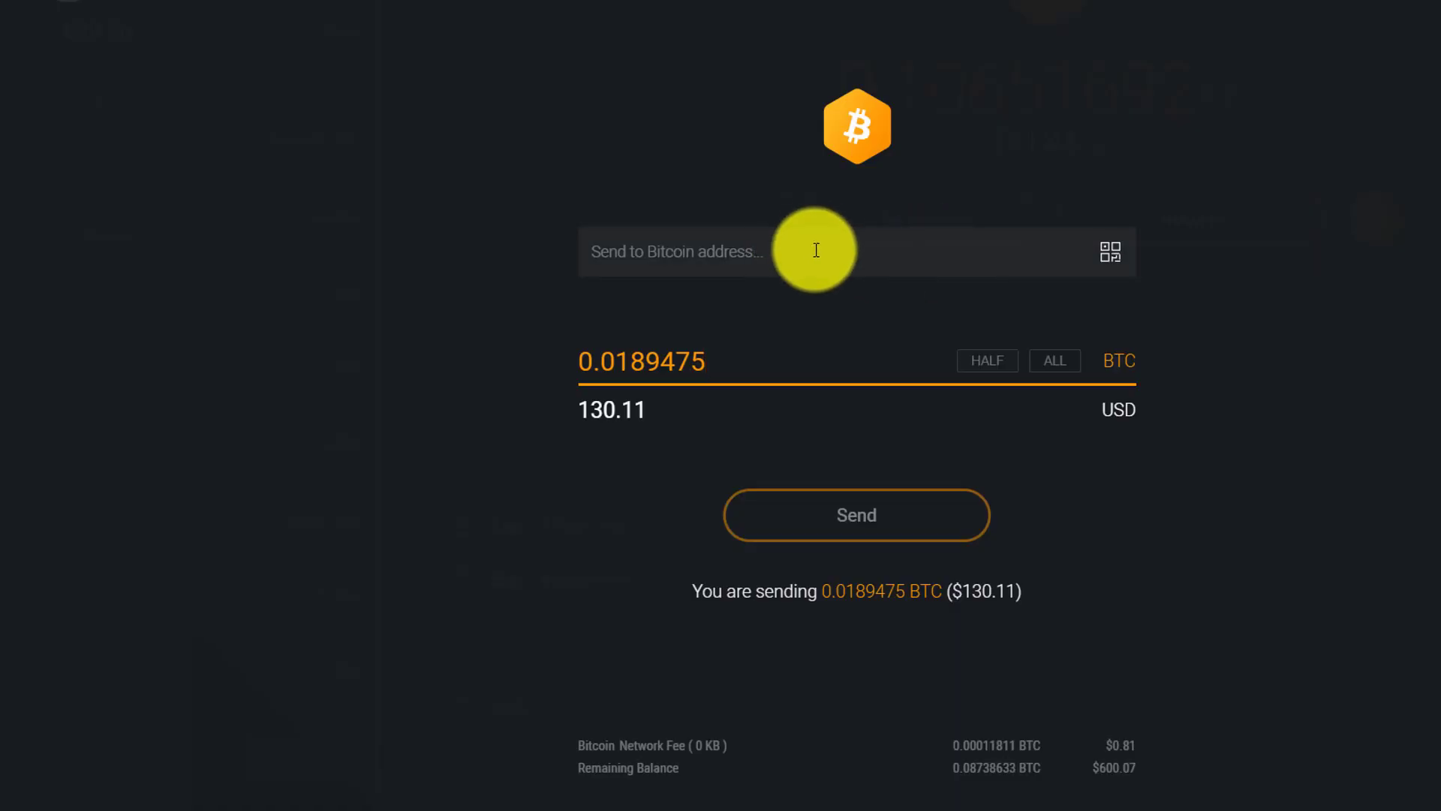
left_click(816, 250)
key("ctrl+v")
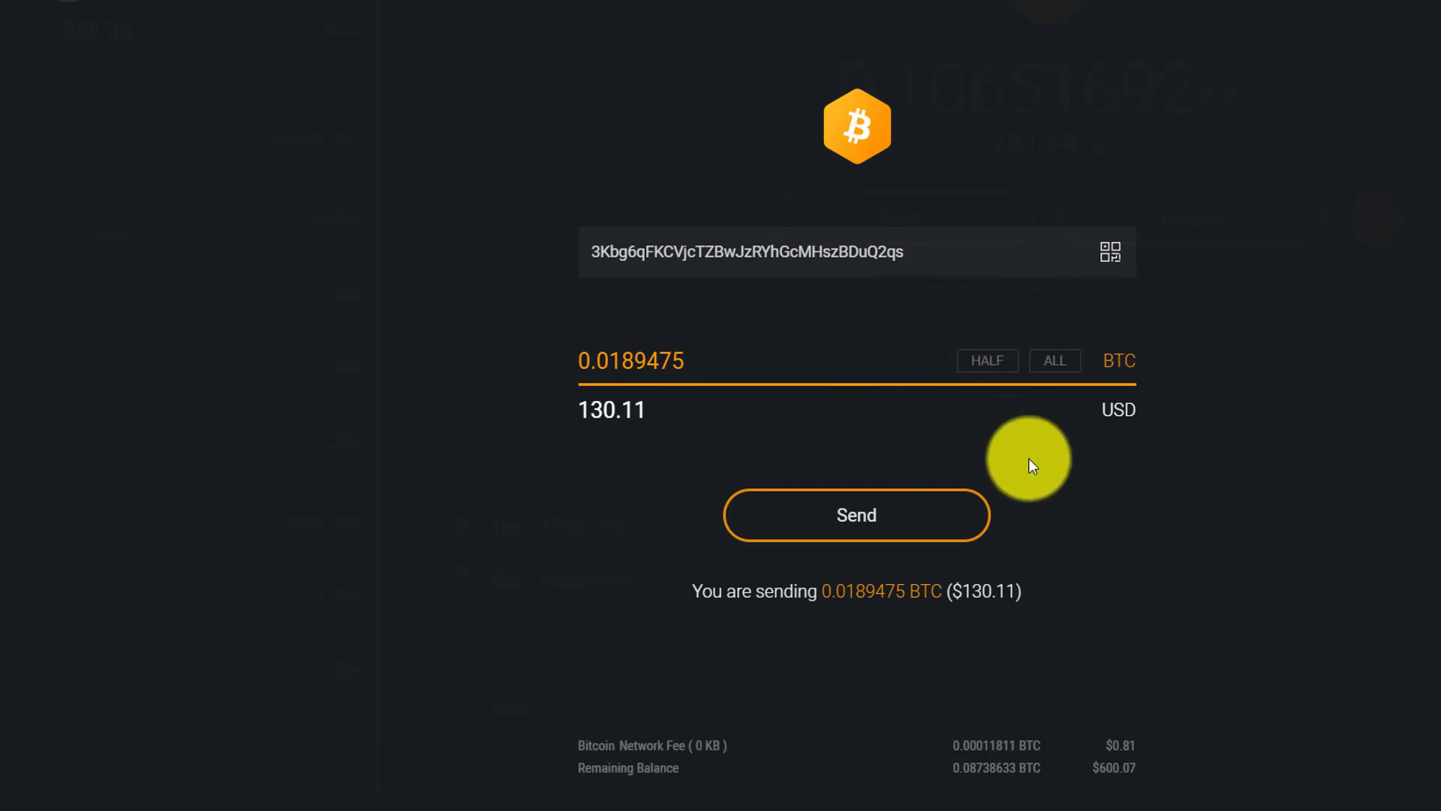
left_click(845, 515)
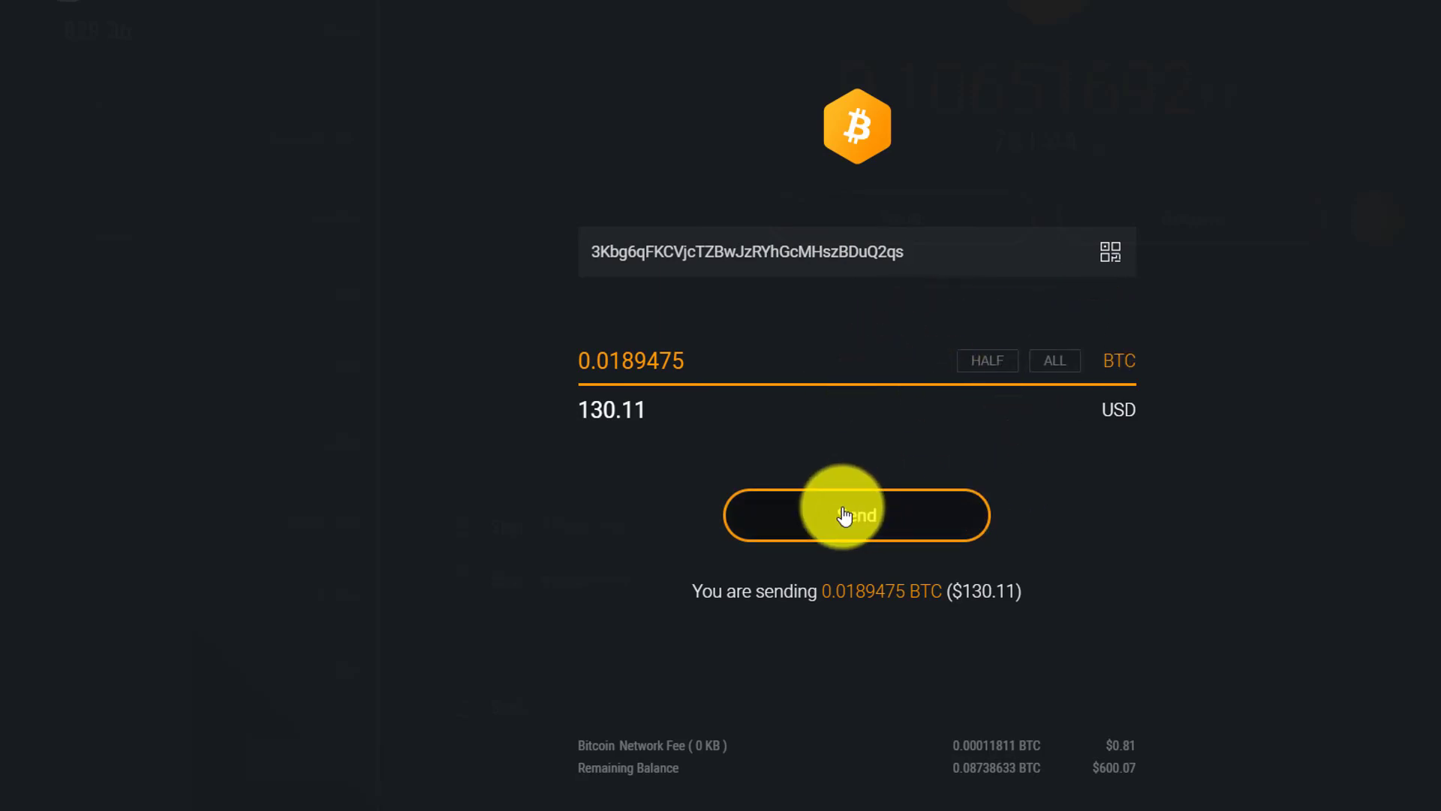
left_click(998, 612)
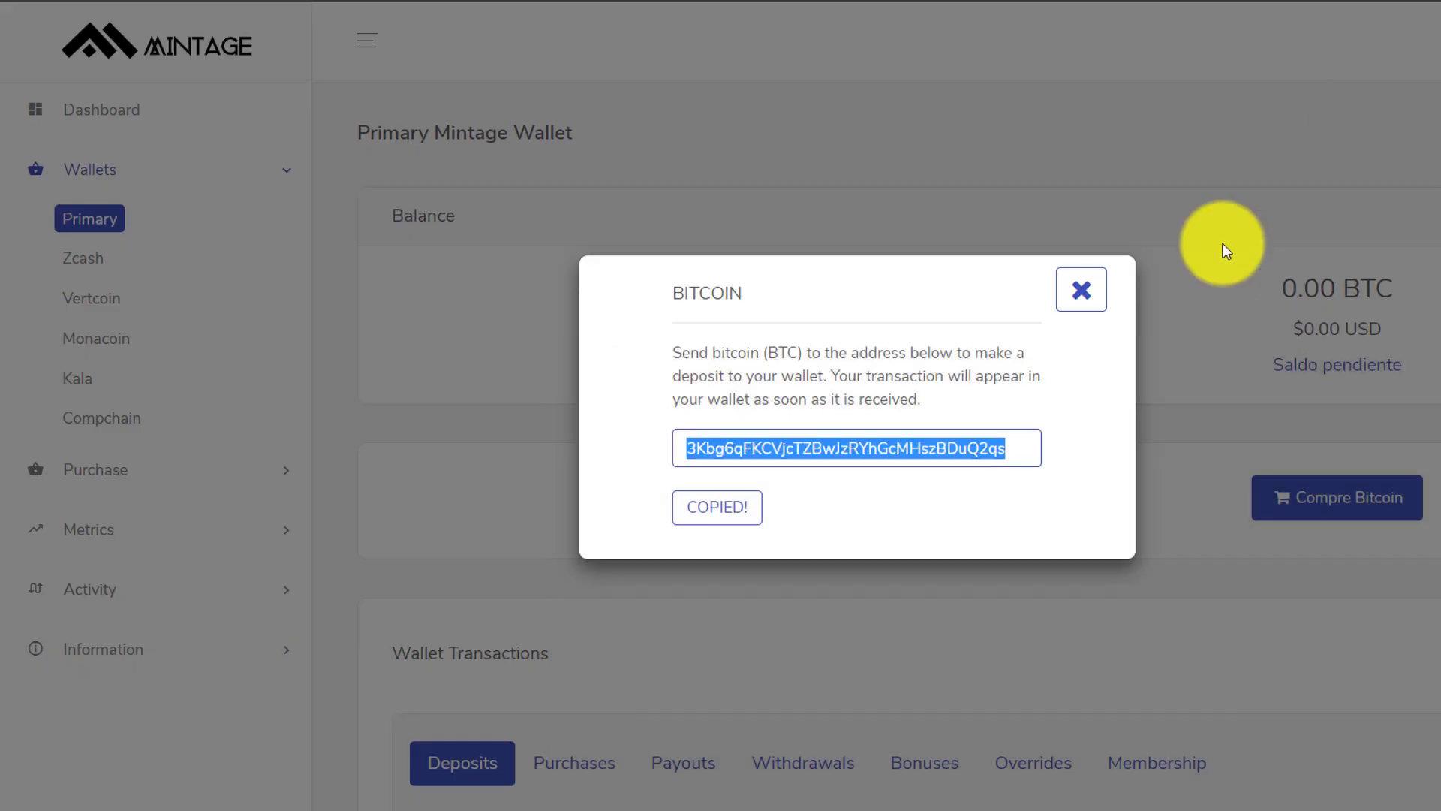
- Close the deposit dialog and check the 0.0189475 BTC available, 0.00029142 BTC pending and Deposits table
left_click(1083, 291)
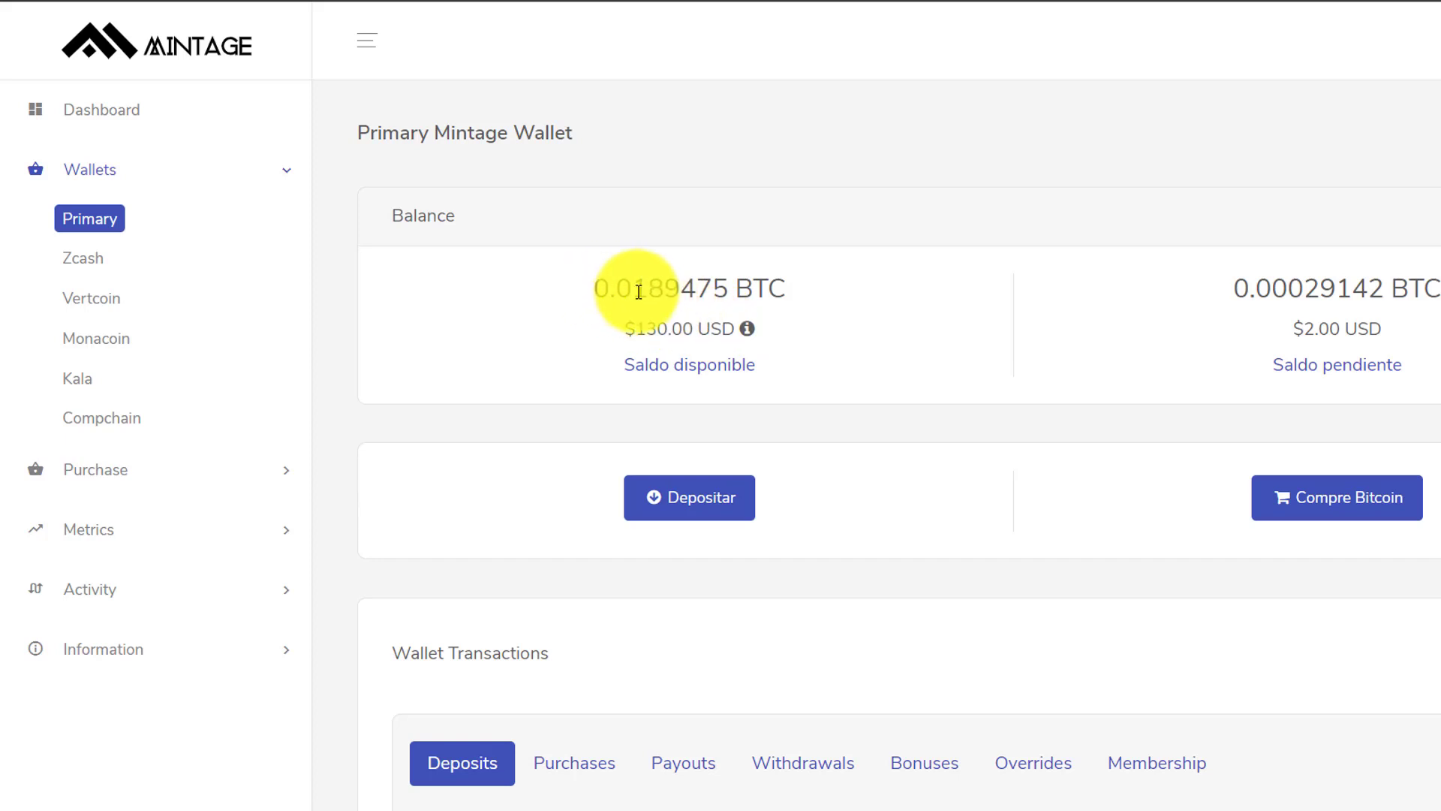
double_click(691, 289)
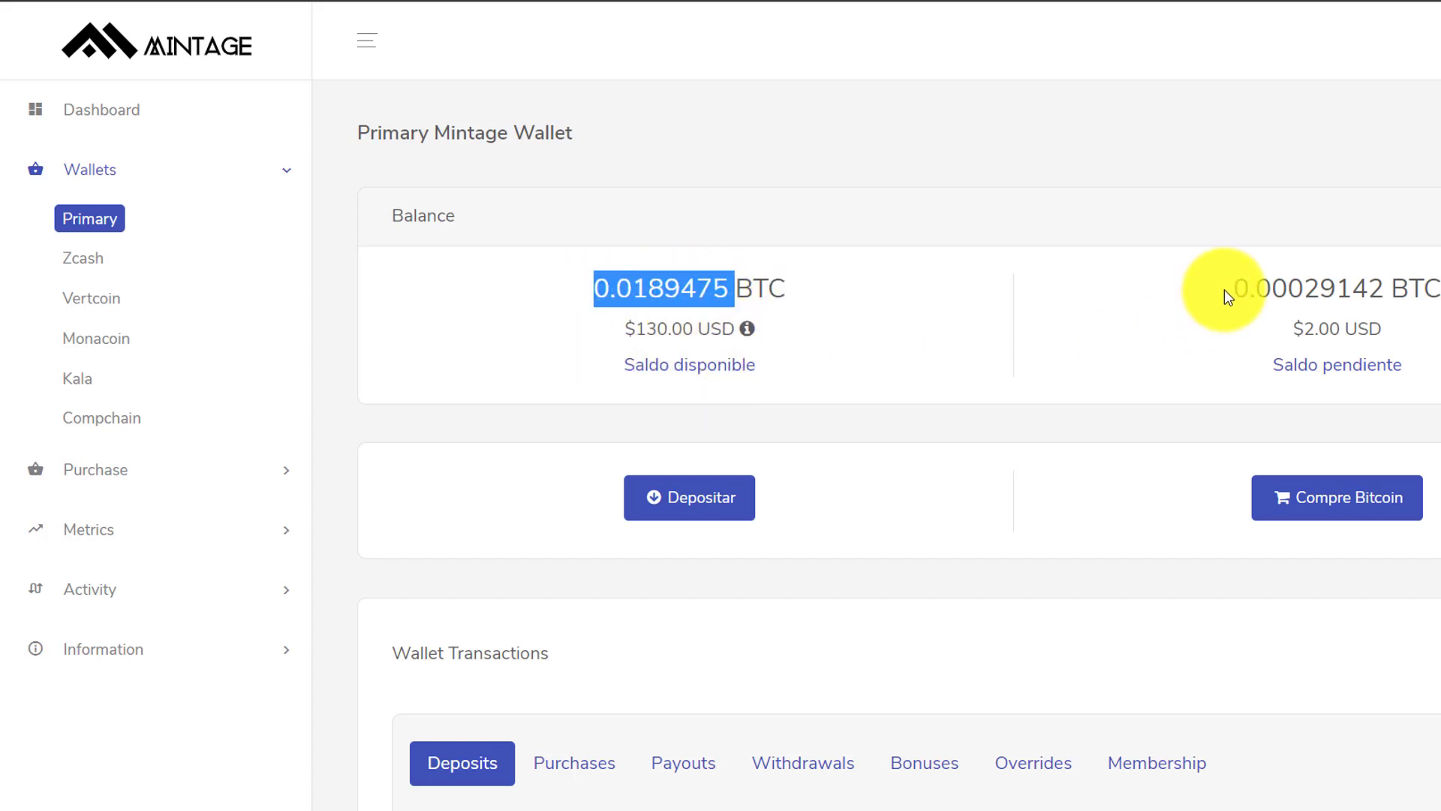
left_click_drag(1231, 290, 1406, 291)
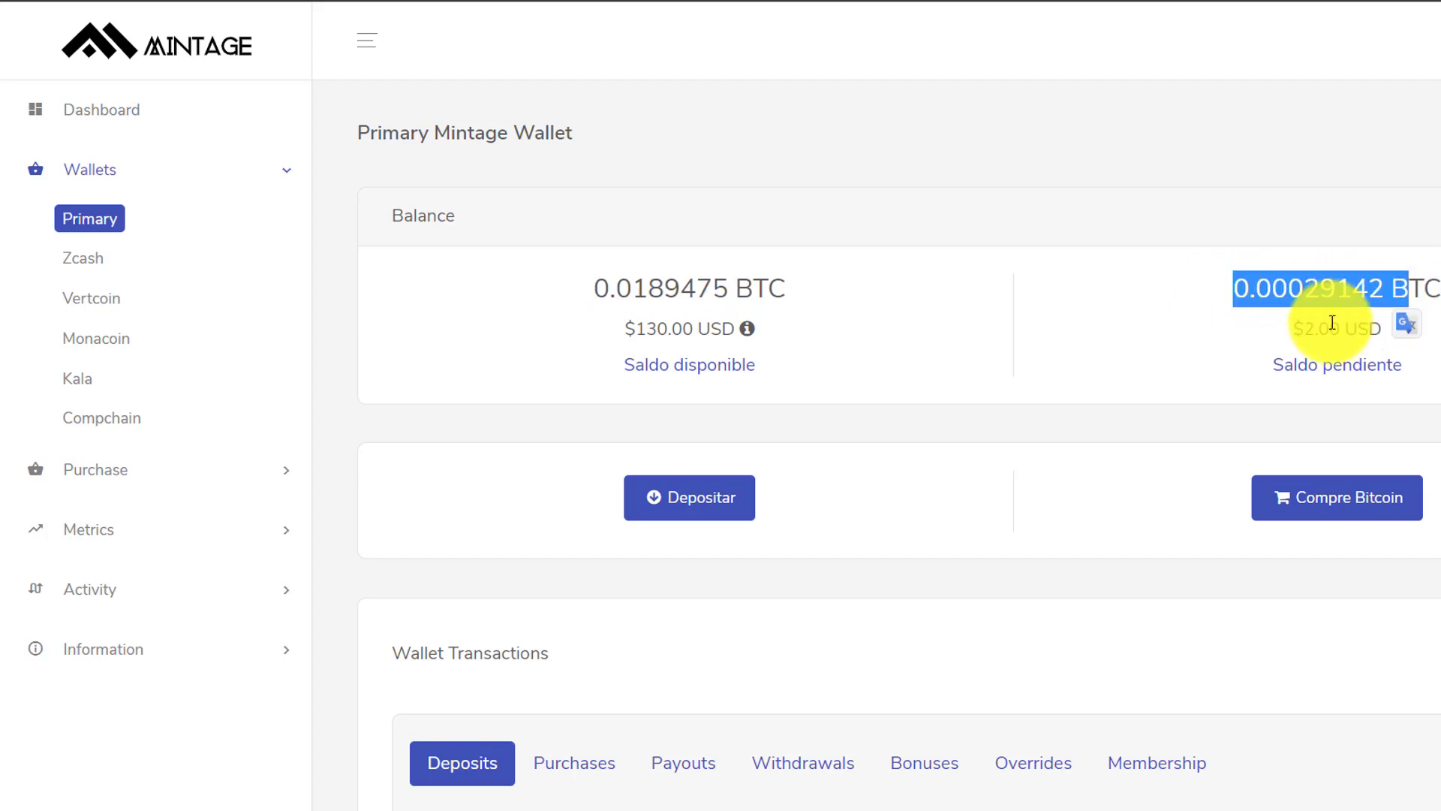
left_click_drag(1279, 336, 1392, 338)
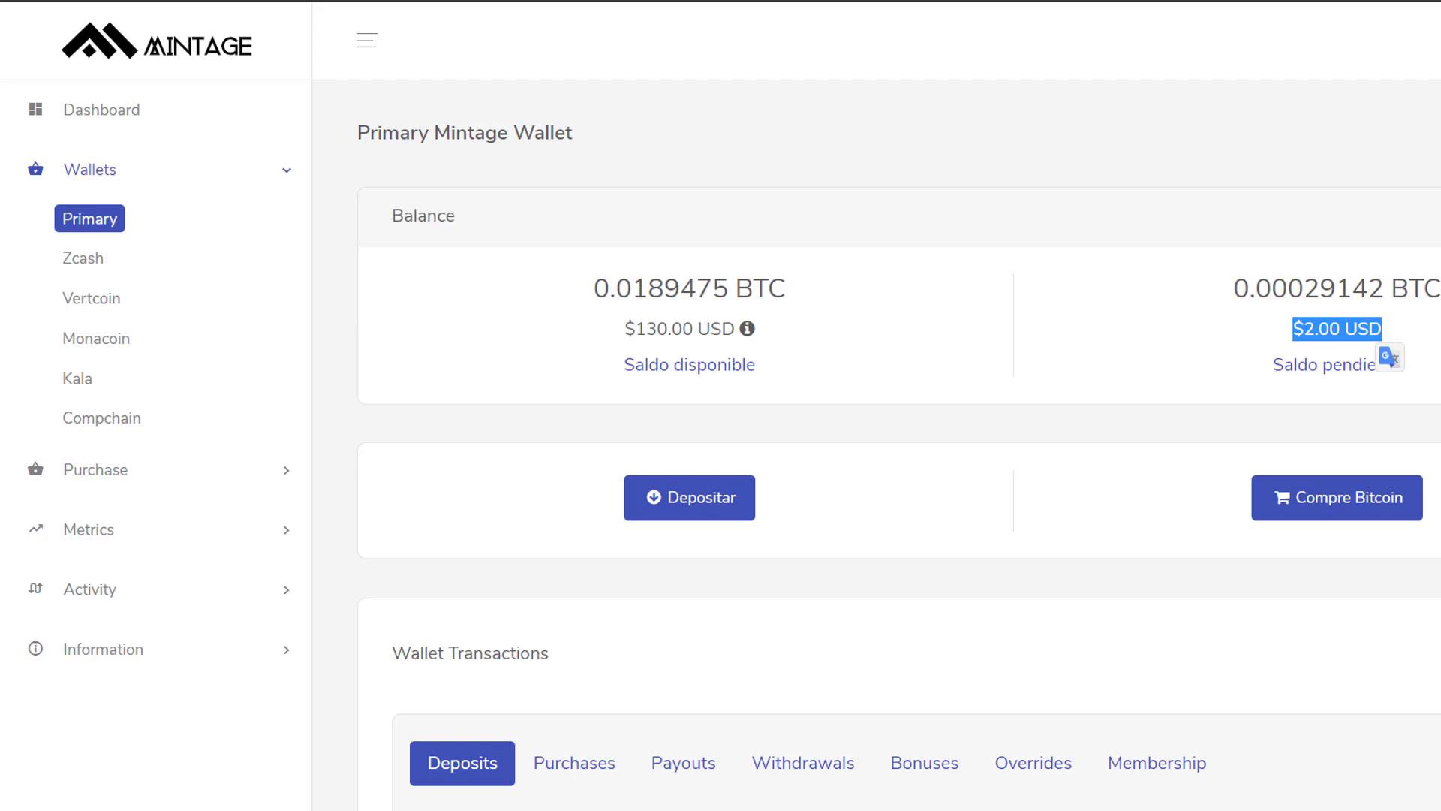
scroll(899, 450, "down", 2)
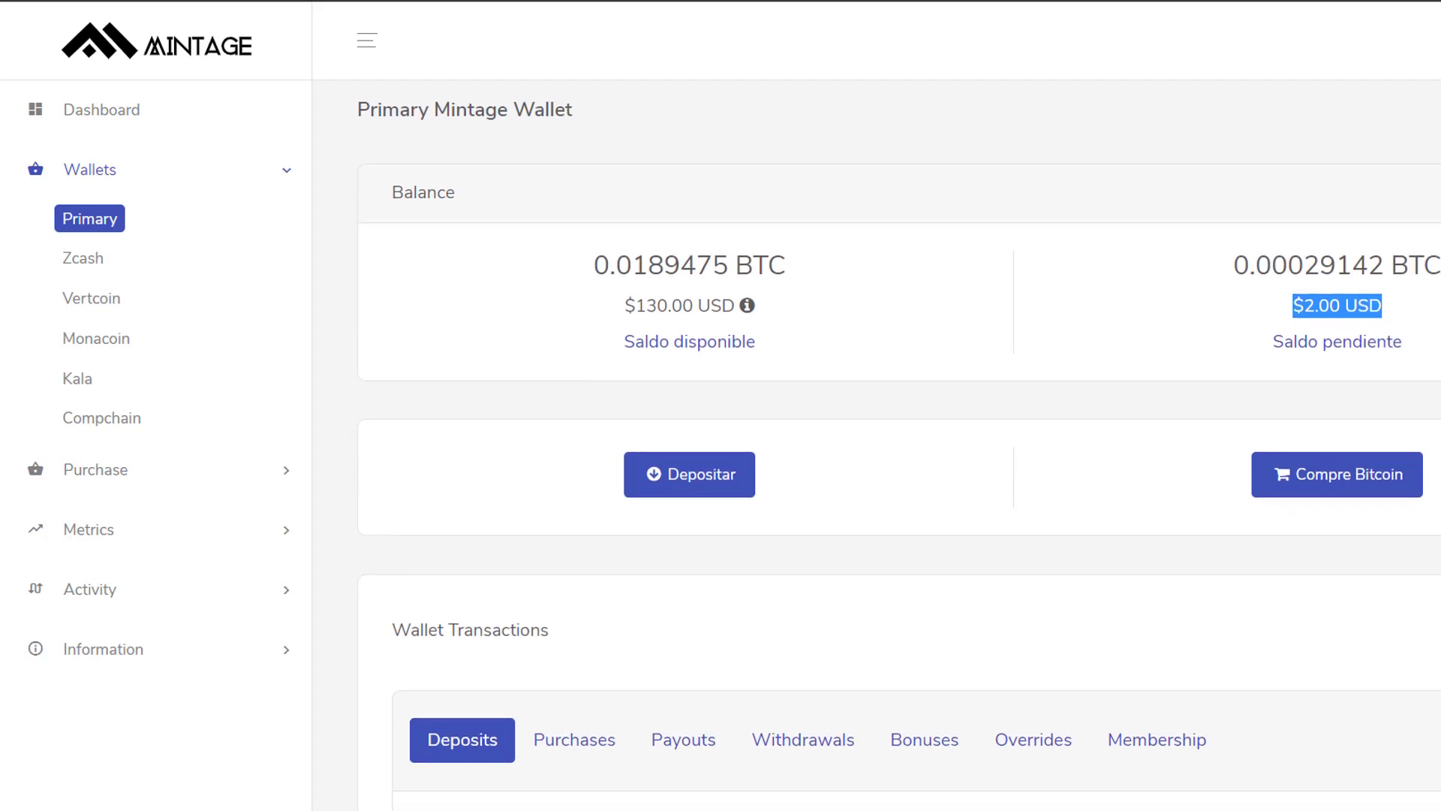
scroll(899, 451, "down", 4)
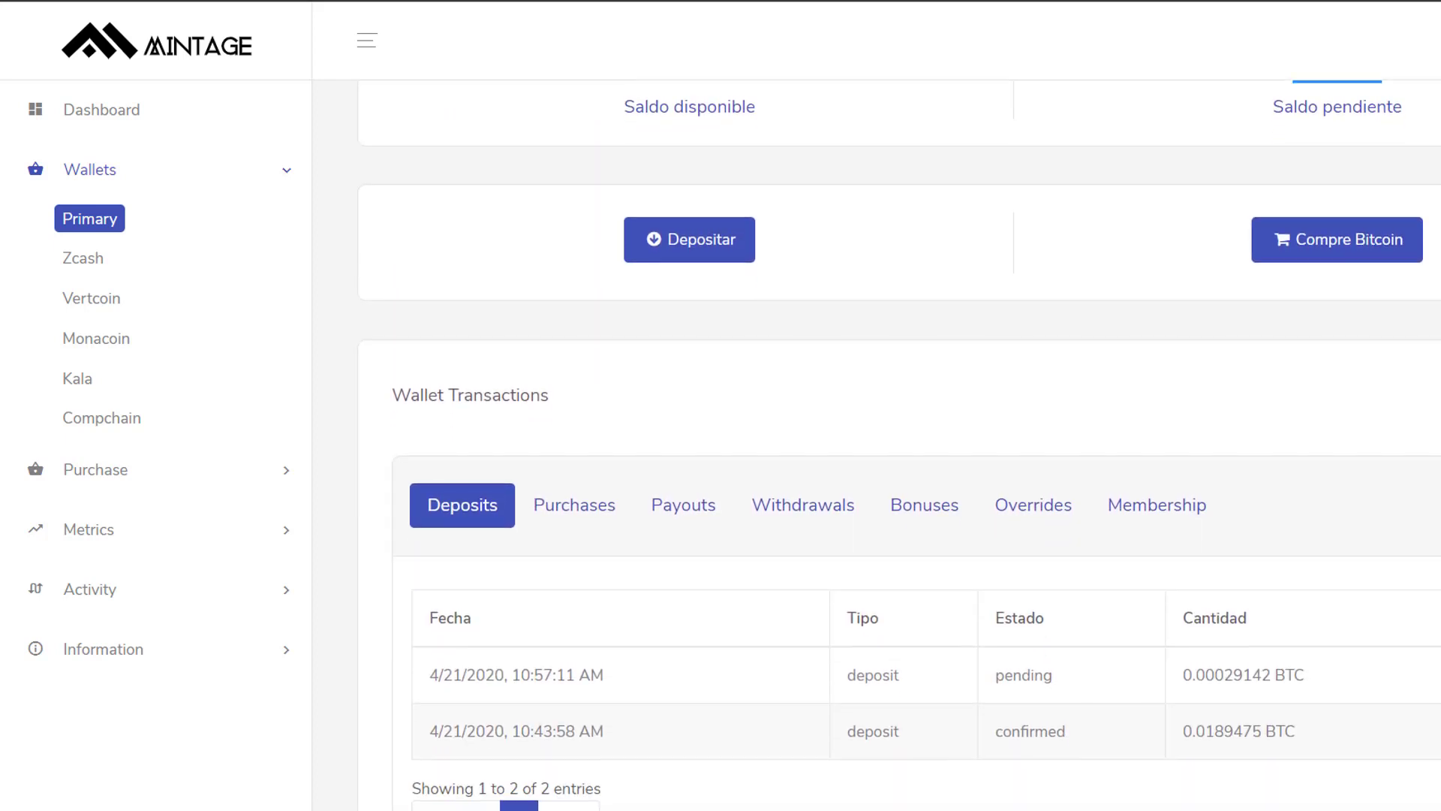
scroll(899, 450, "down", 1)
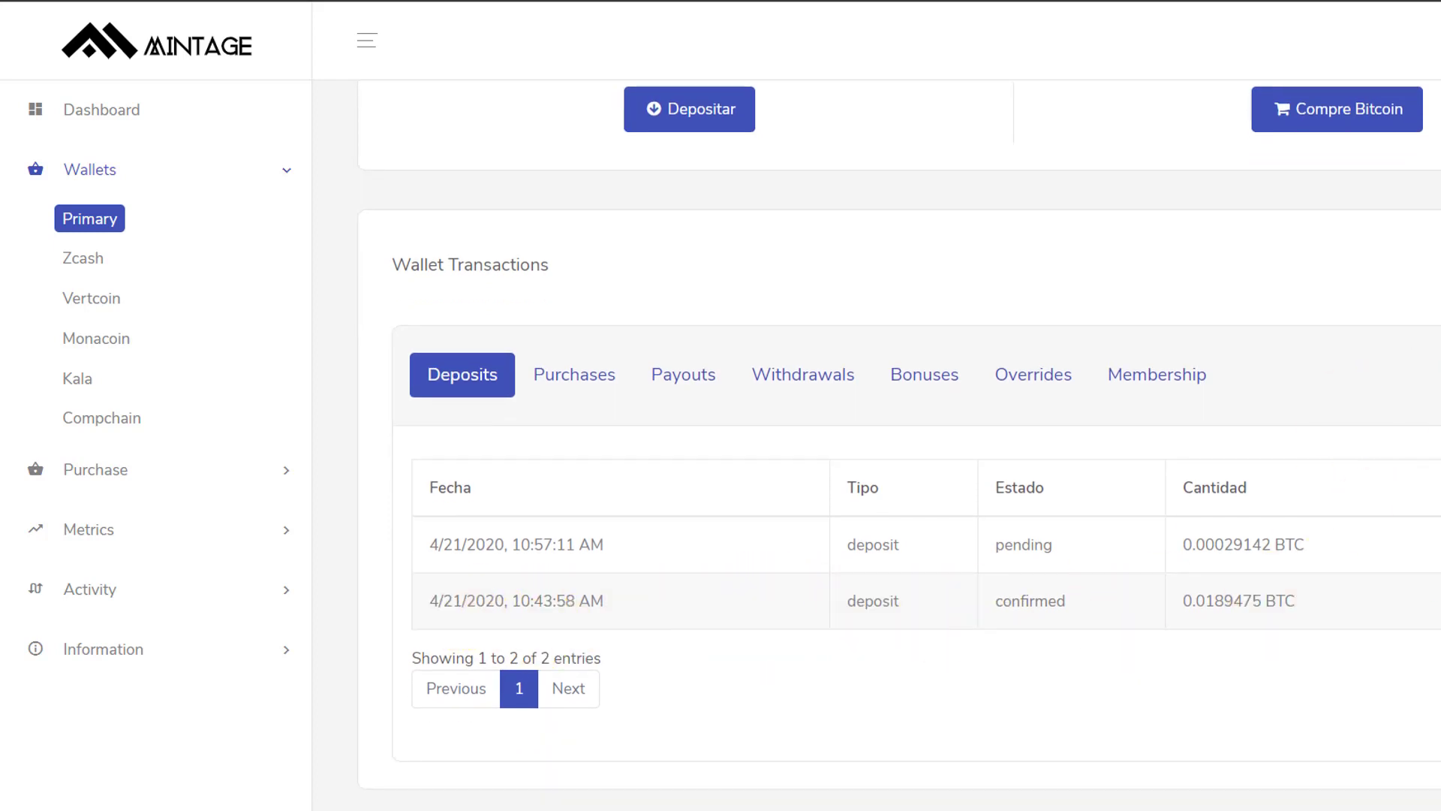
scroll(899, 451, "up", 6)
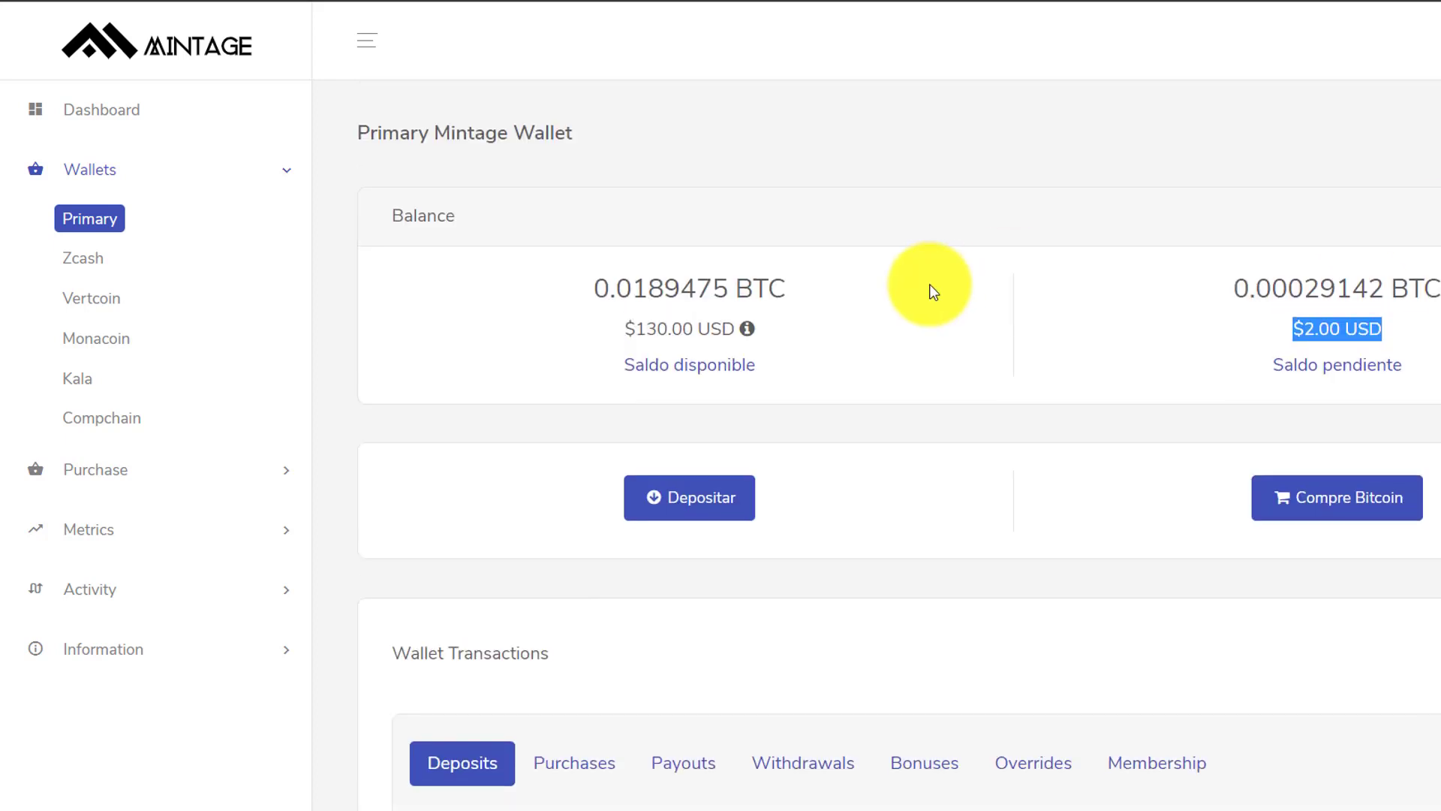
- Return to Purchase > Kala Mining GH contract options and mark the 100GH/s BTC total
left_click(285, 176)
left_click(283, 175)
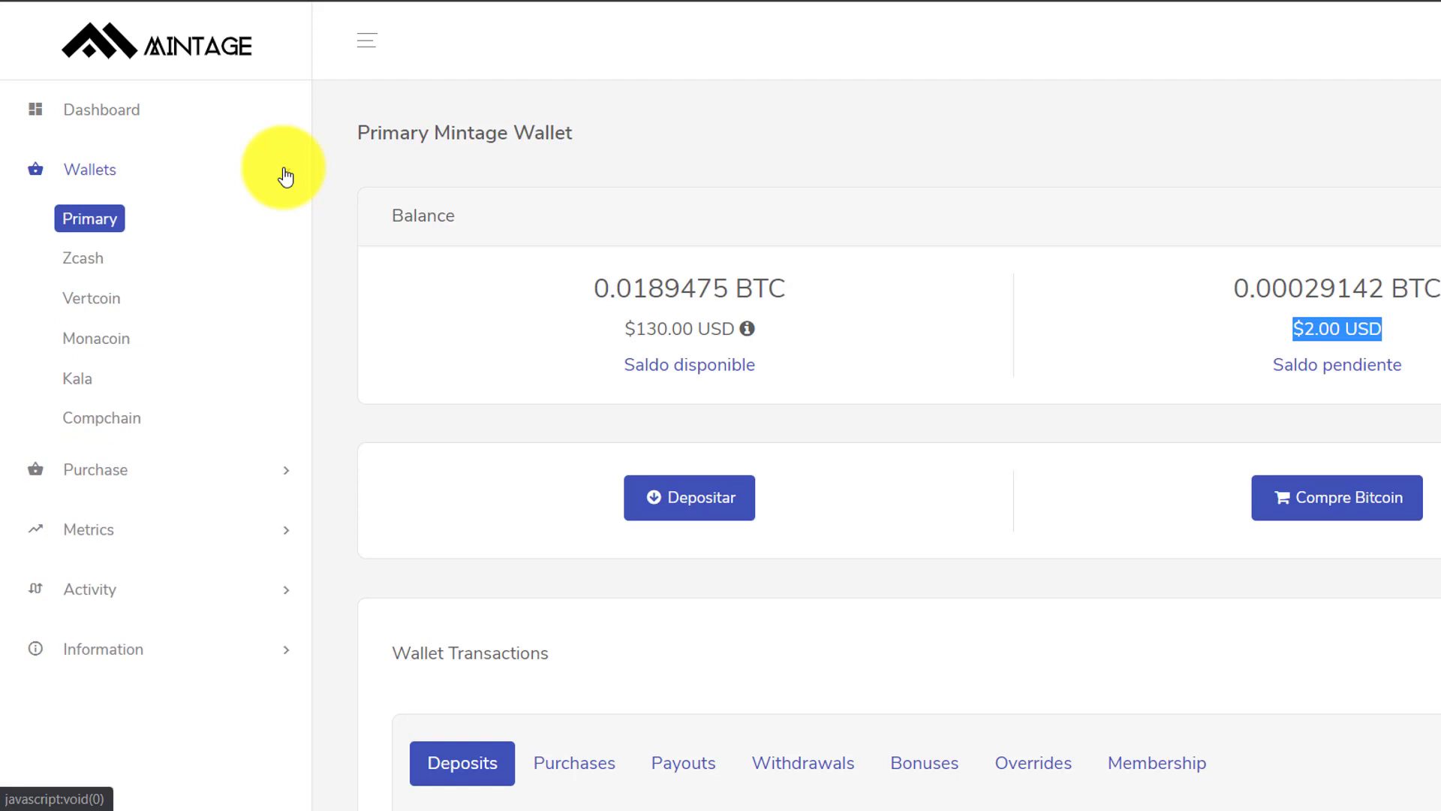
left_click(291, 182)
left_click(279, 240)
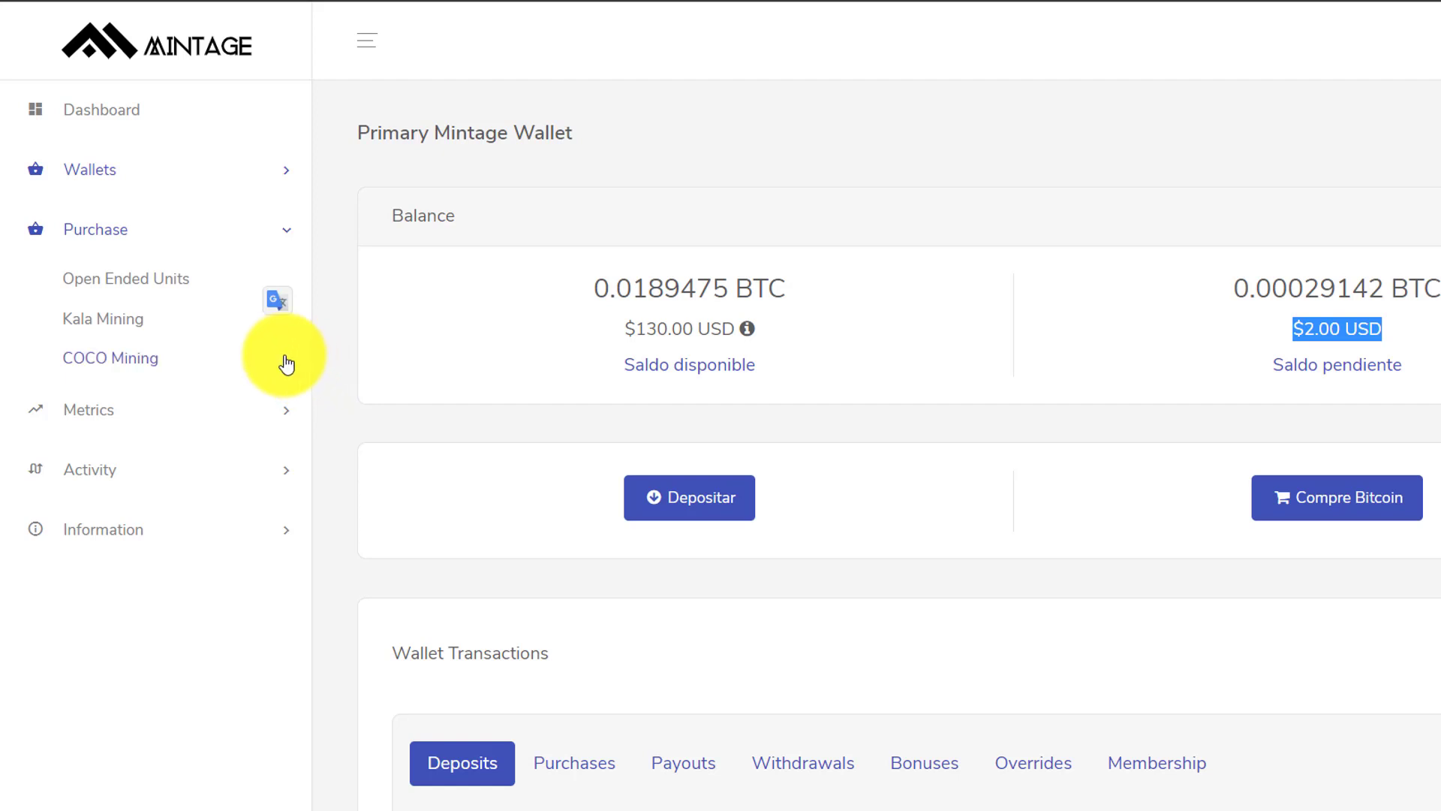
left_click(136, 319)
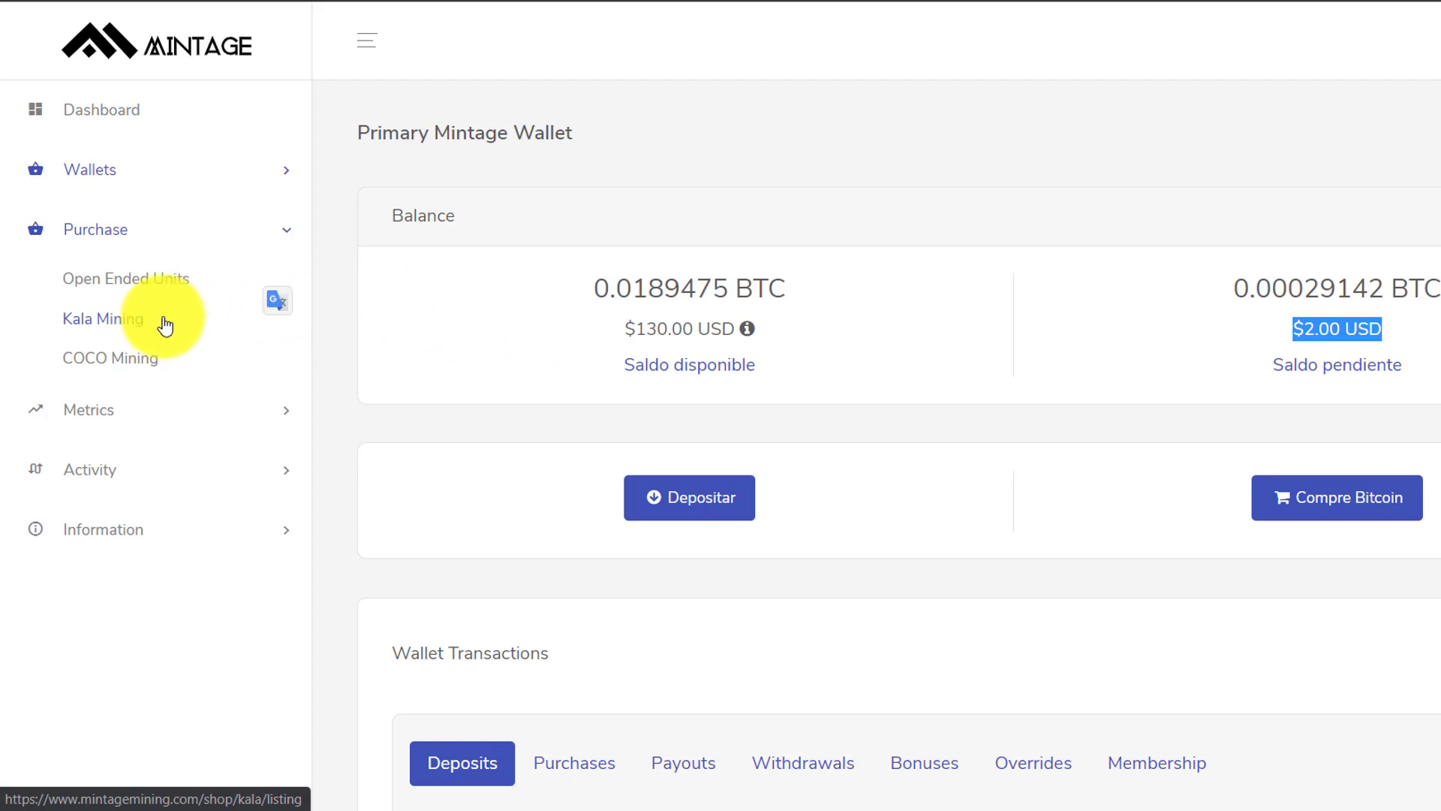
left_click(159, 325)
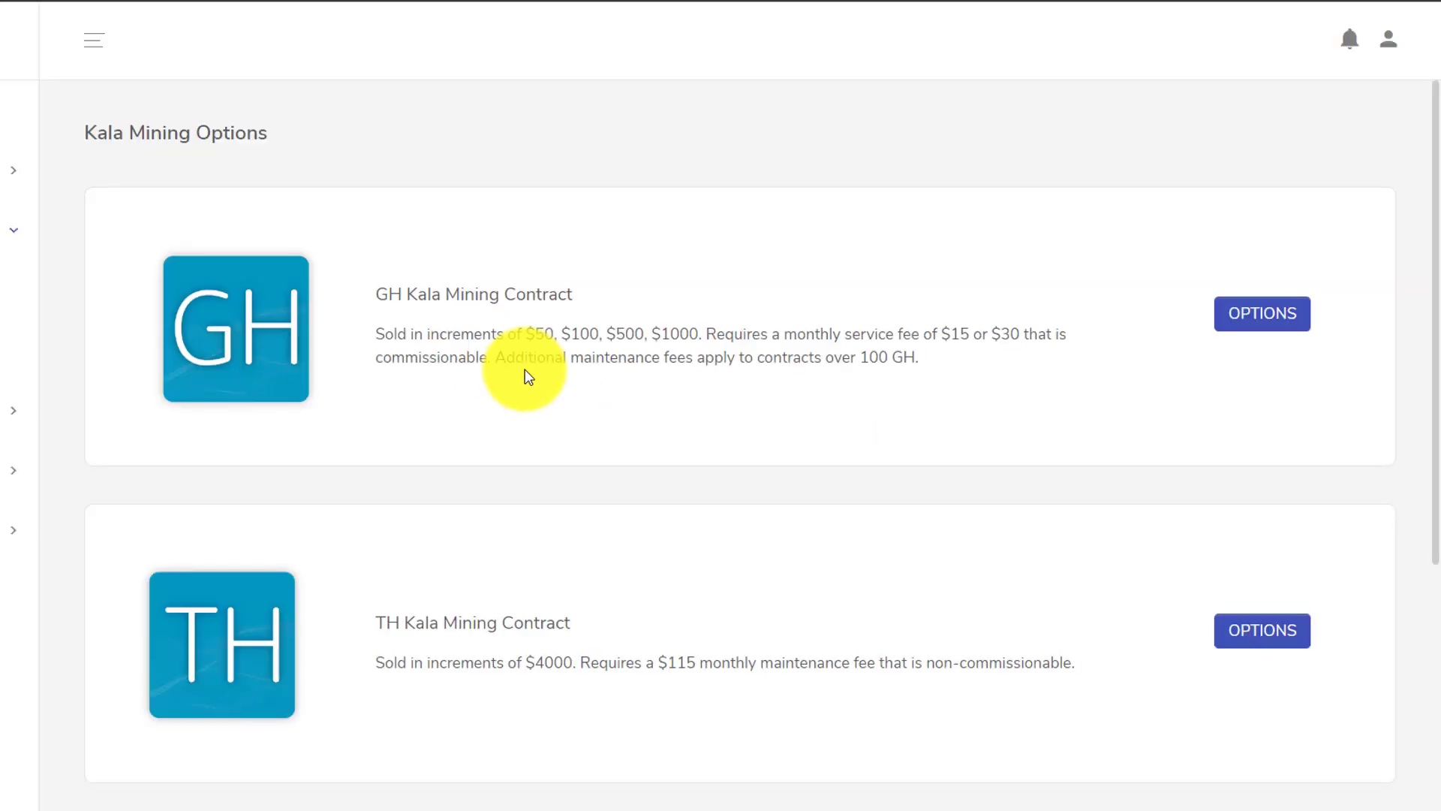
left_click(1240, 319)
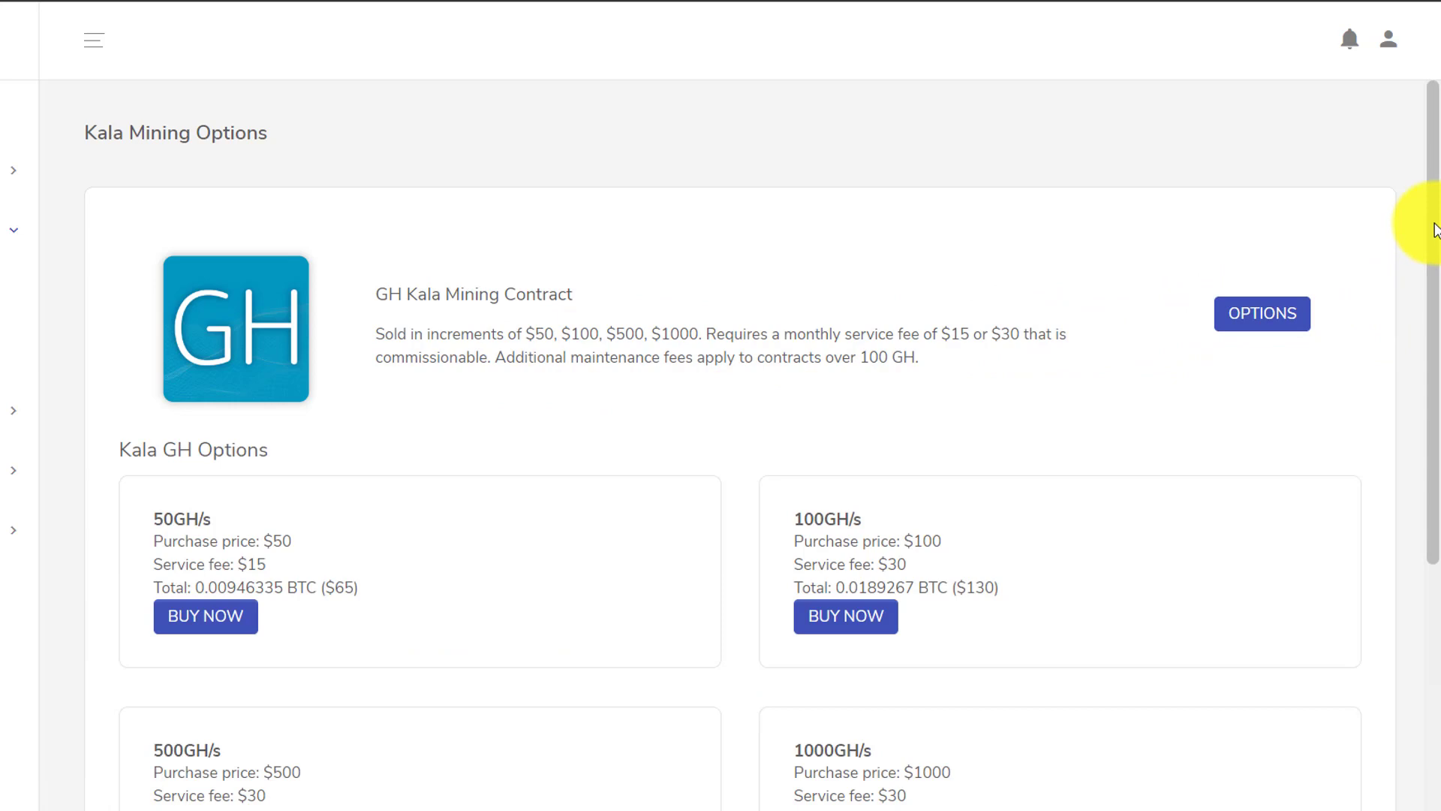
left_click_drag(1435, 229, 1418, 283)
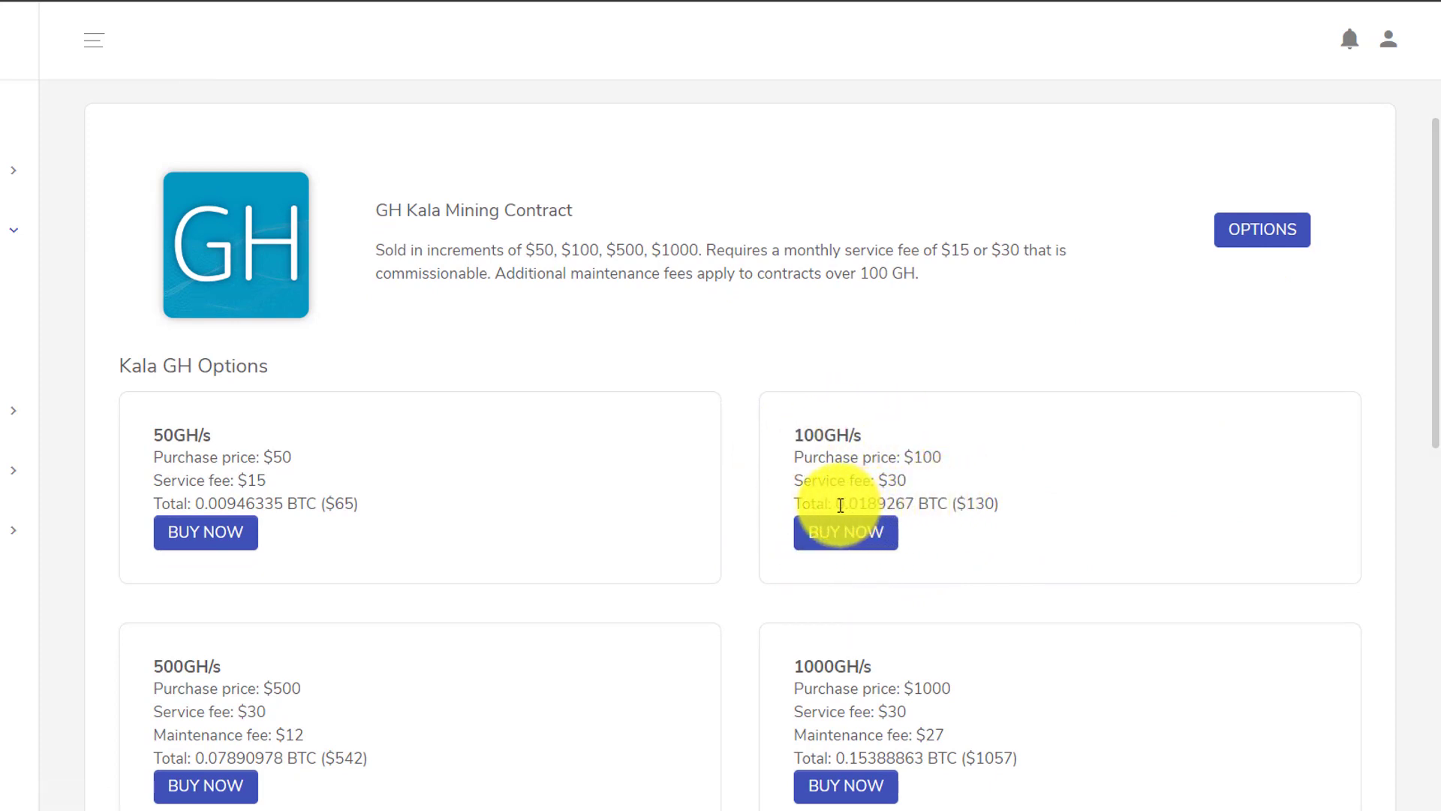
left_click_drag(840, 505, 909, 506)
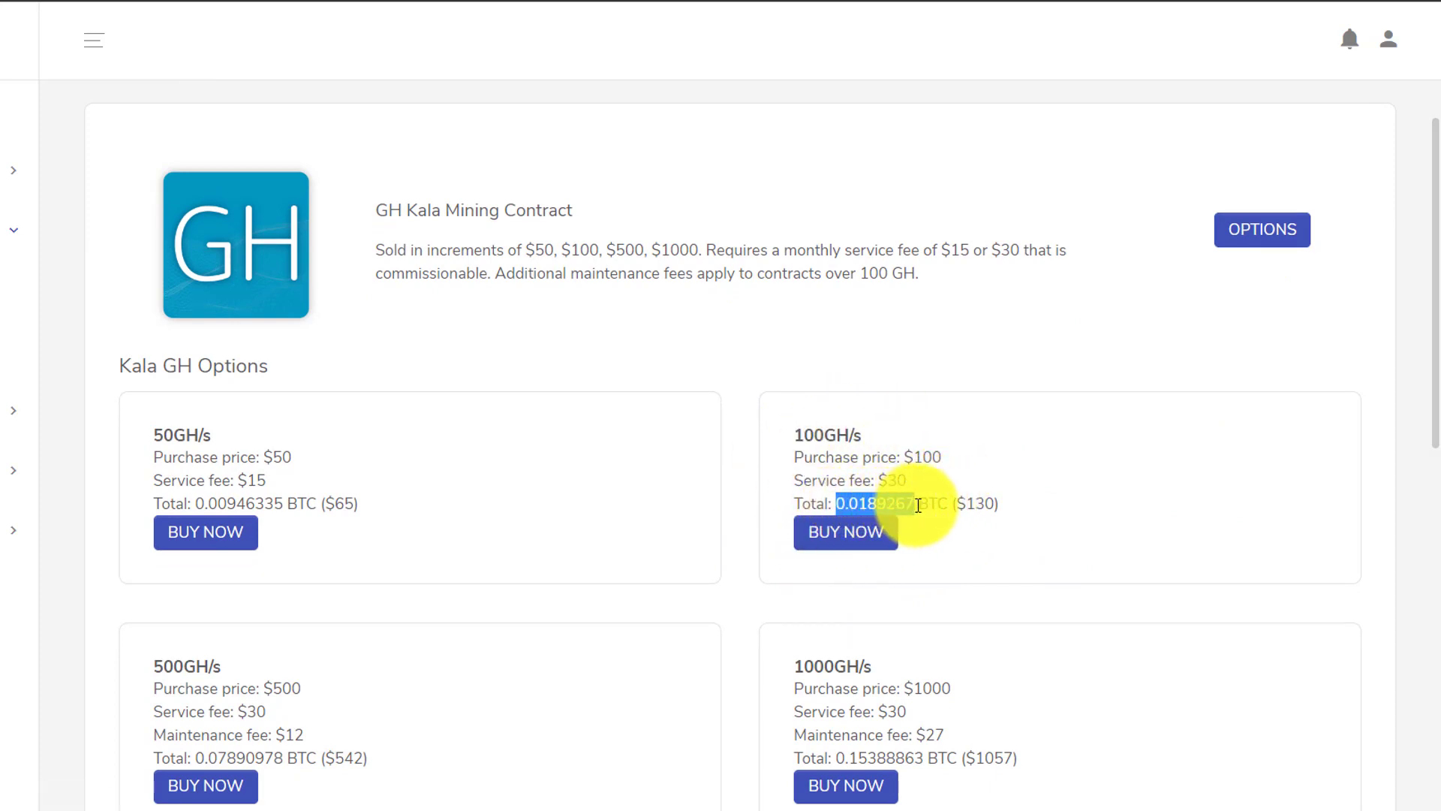
- Buy the 100GH/s Kala contract, accepting the terms and conditions and confirming
left_click(825, 541)
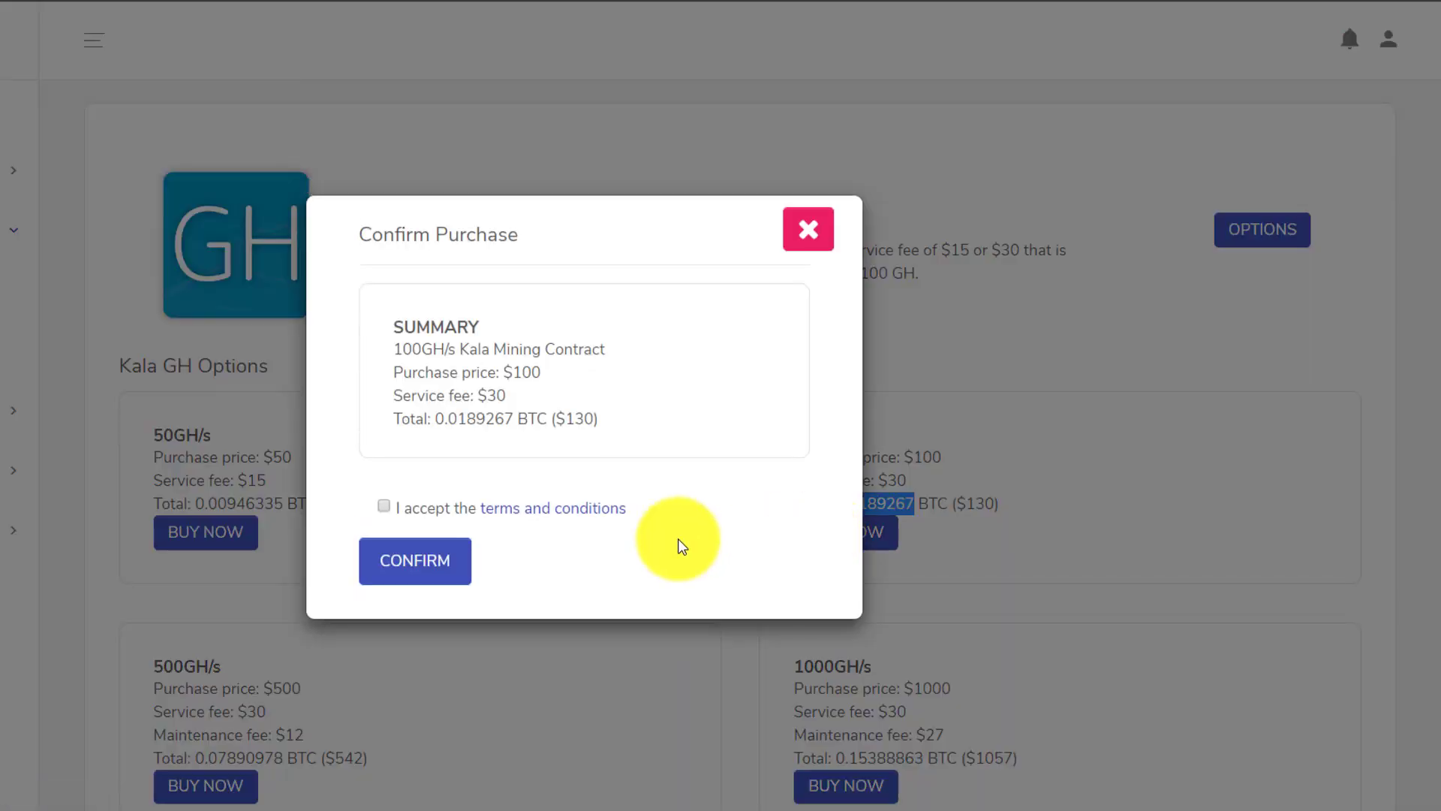
left_click(385, 506)
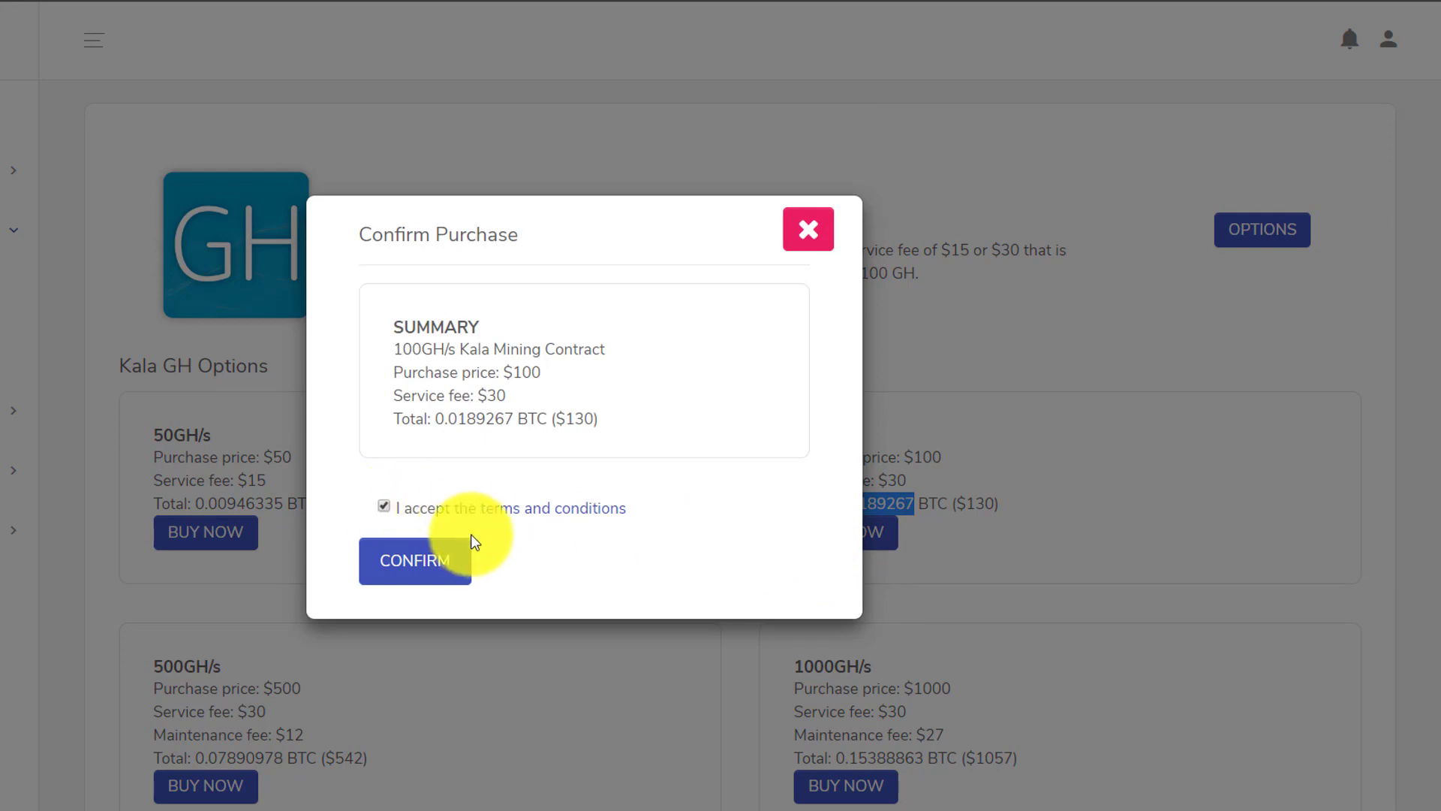
left_click(415, 569)
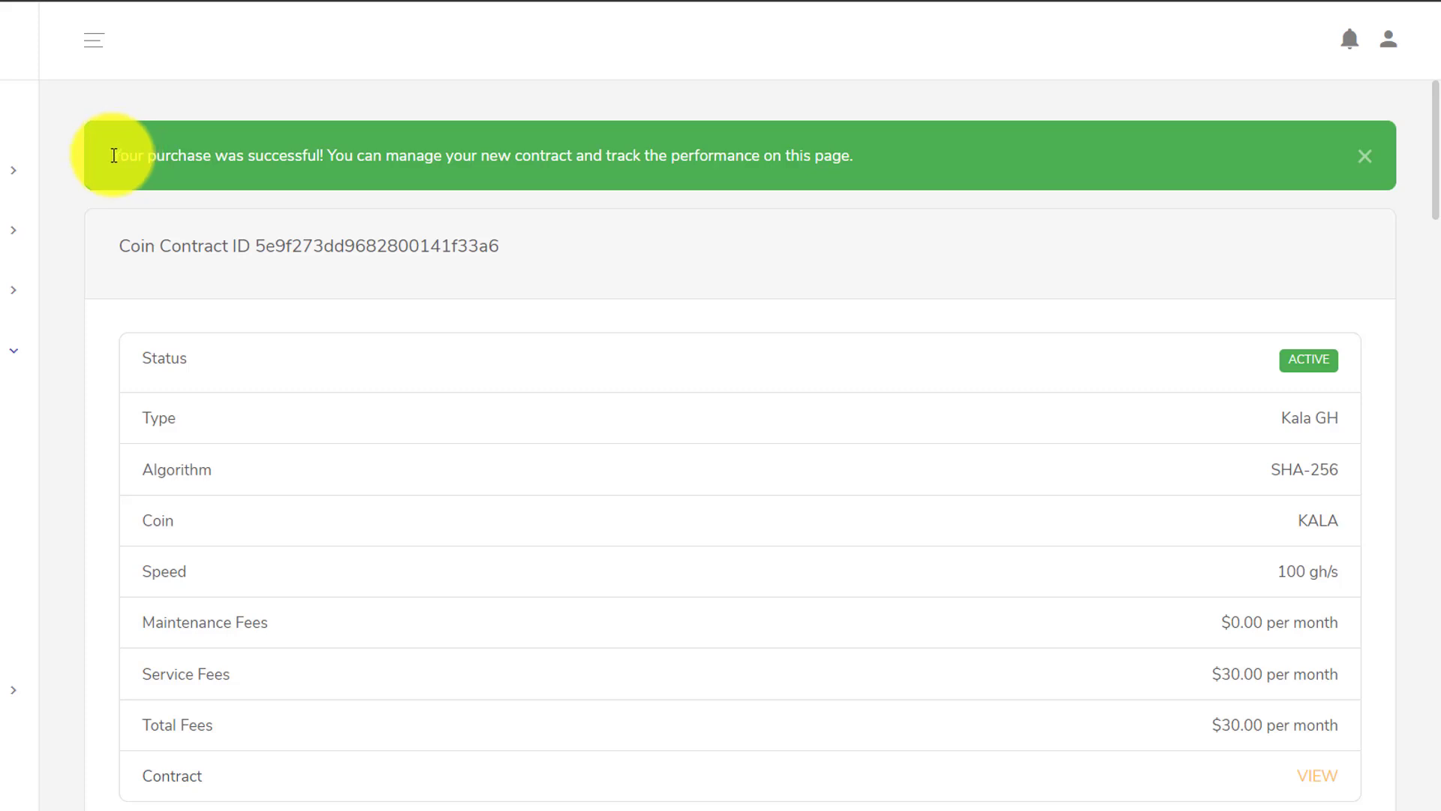
- Review the purchase confirmation, fees paid through 5/21/2020, and the disabled Auto-Pay notice on the contract page
left_click_drag(113, 155, 921, 172)
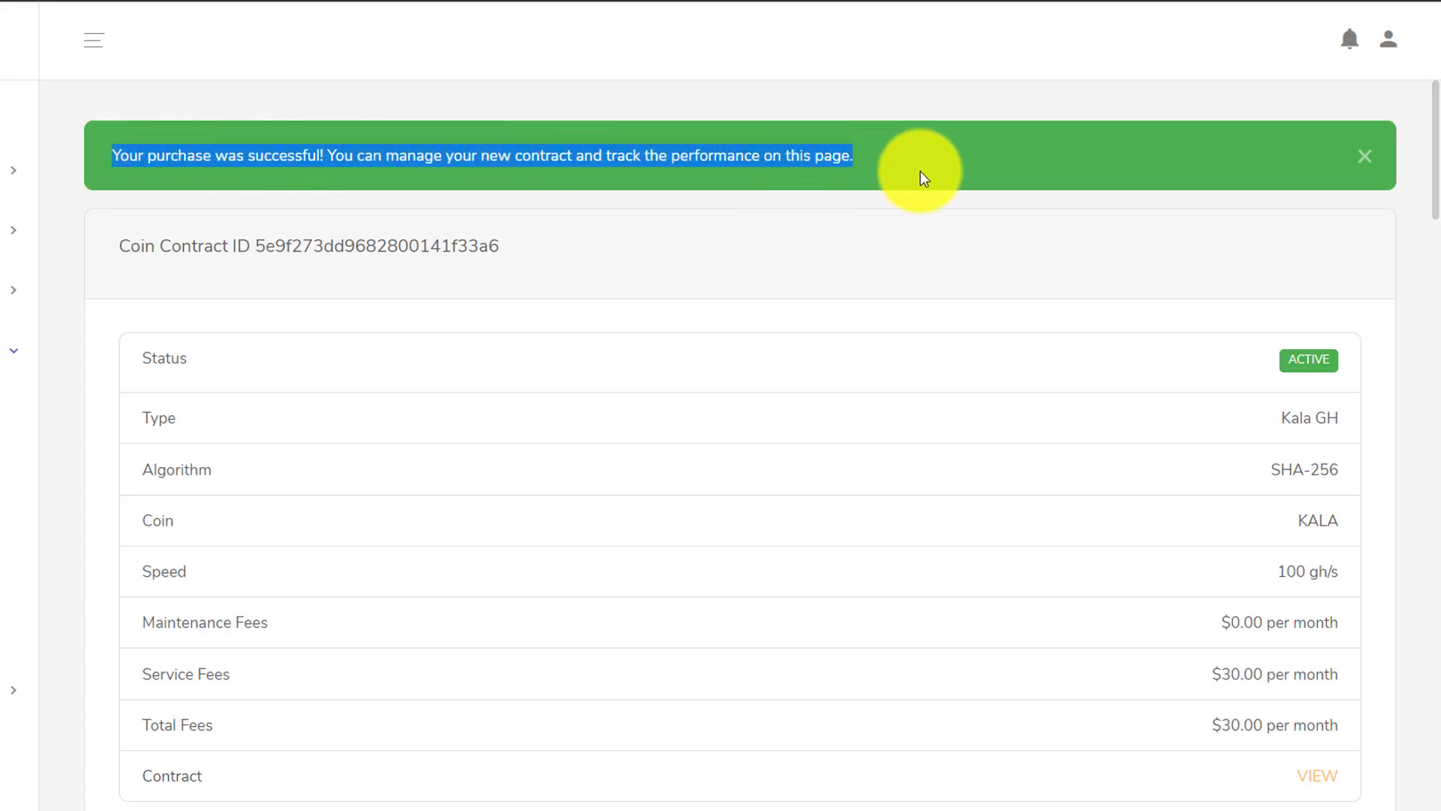
left_click(1072, 205)
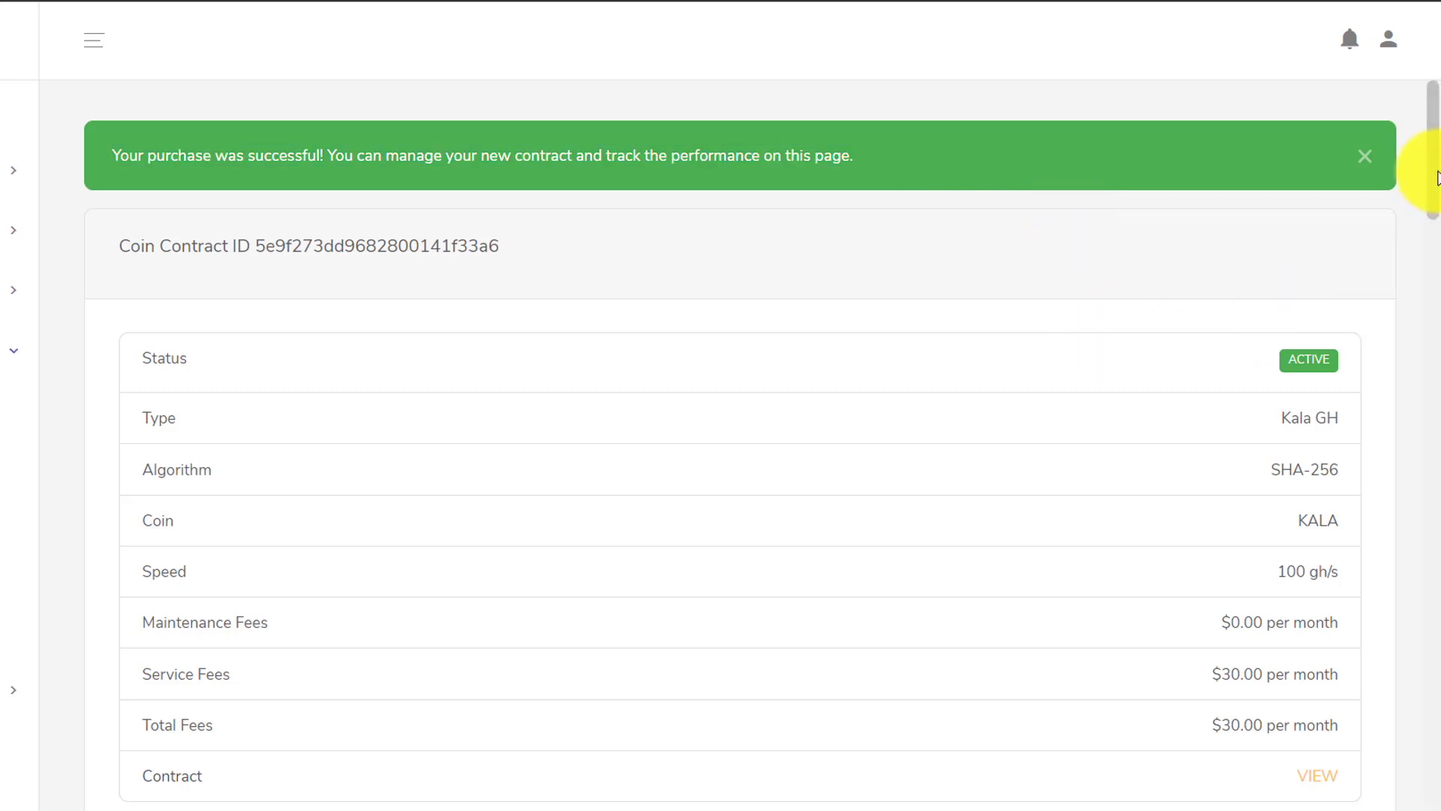
left_click_drag(1438, 178, 1437, 214)
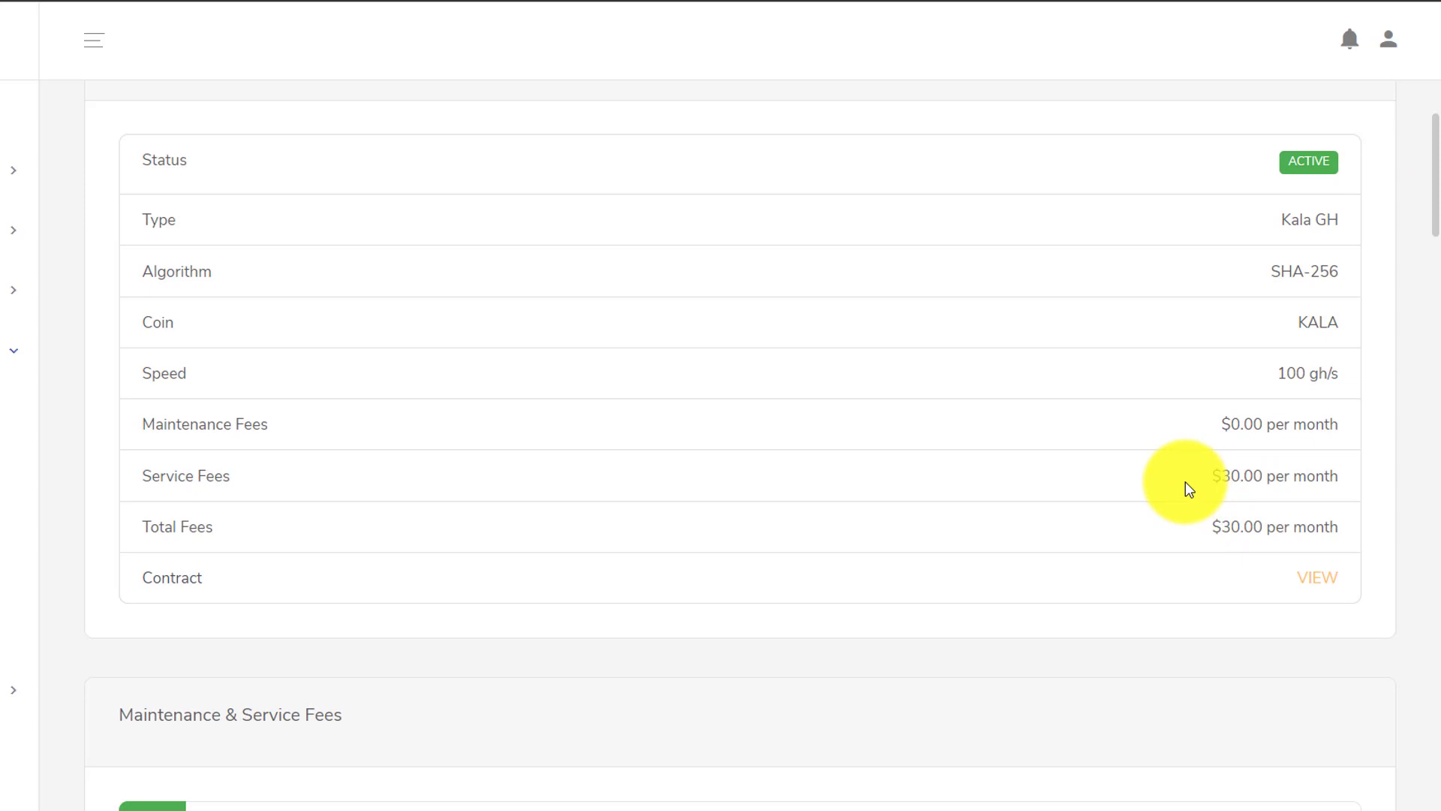
left_click_drag(1186, 480, 1342, 480)
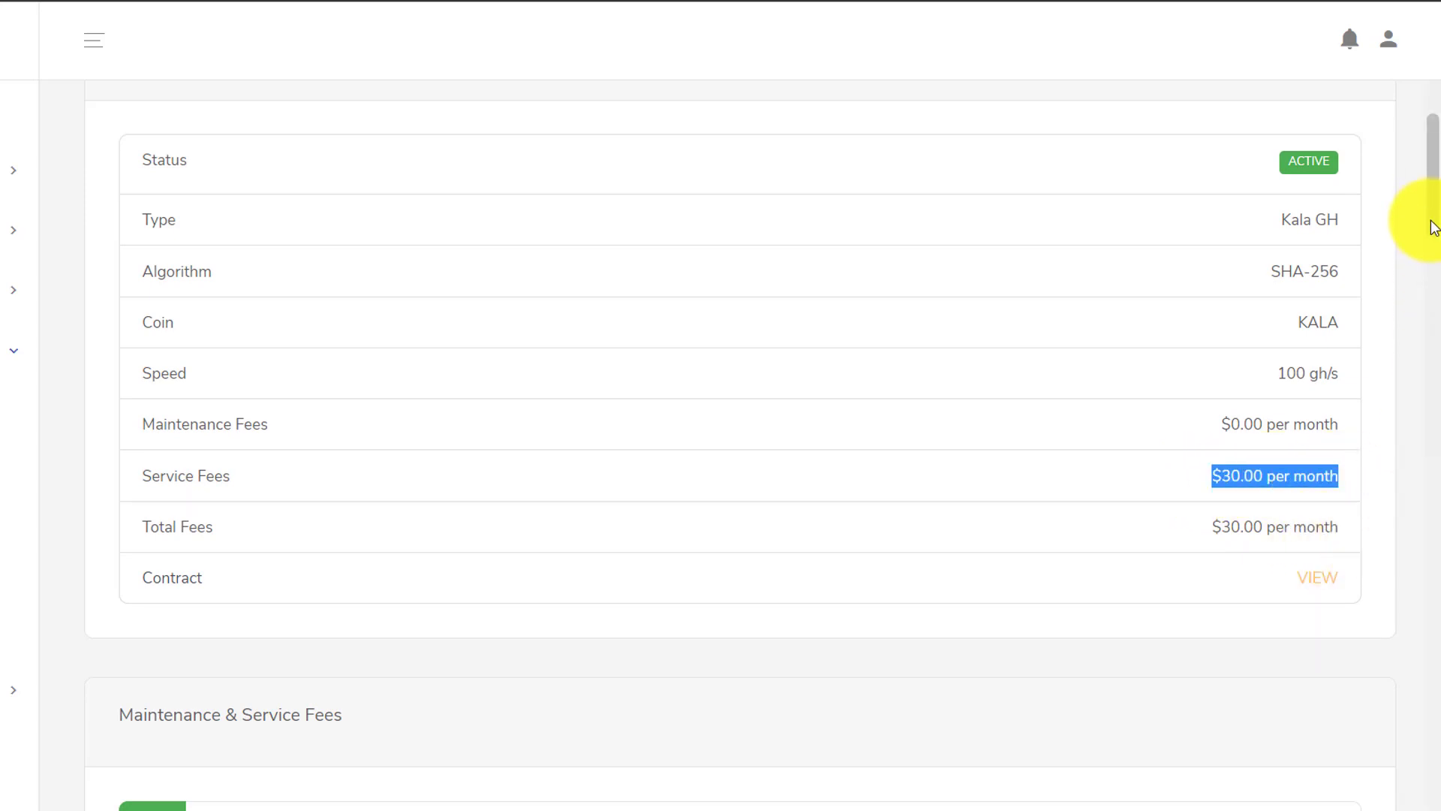
left_click_drag(1435, 228, 1435, 292)
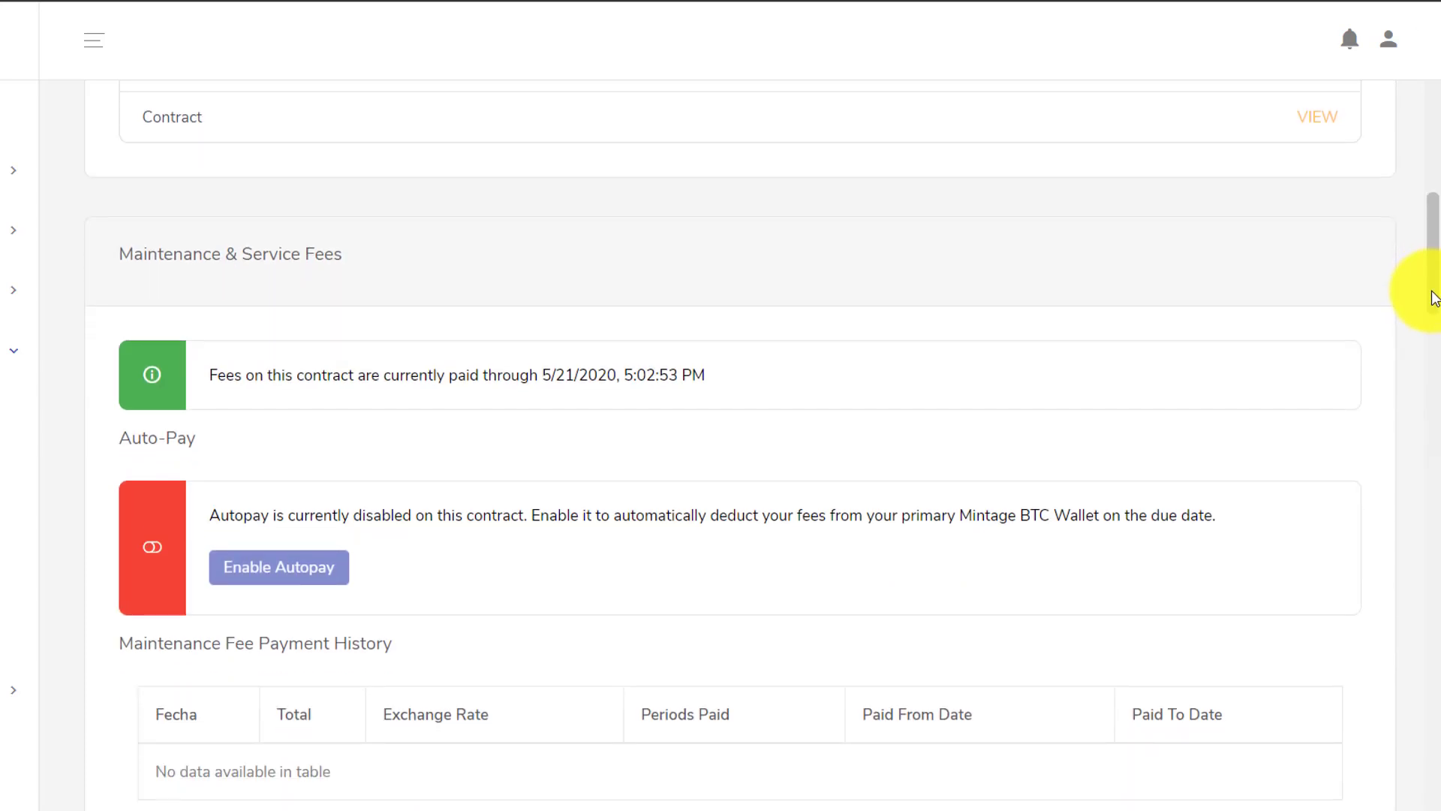
left_click_drag(1435, 298, 1436, 313)
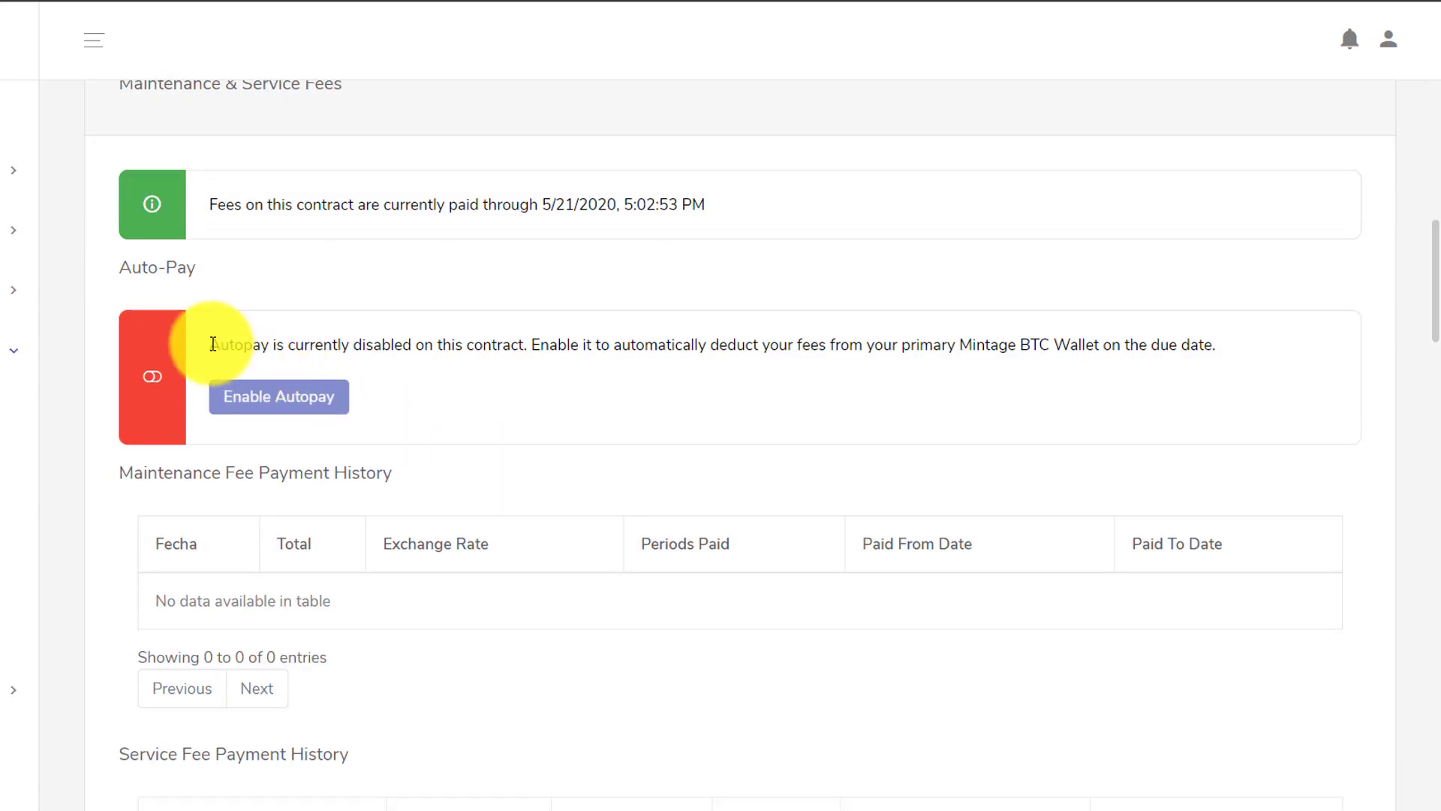
left_click_drag(213, 344, 1186, 370)
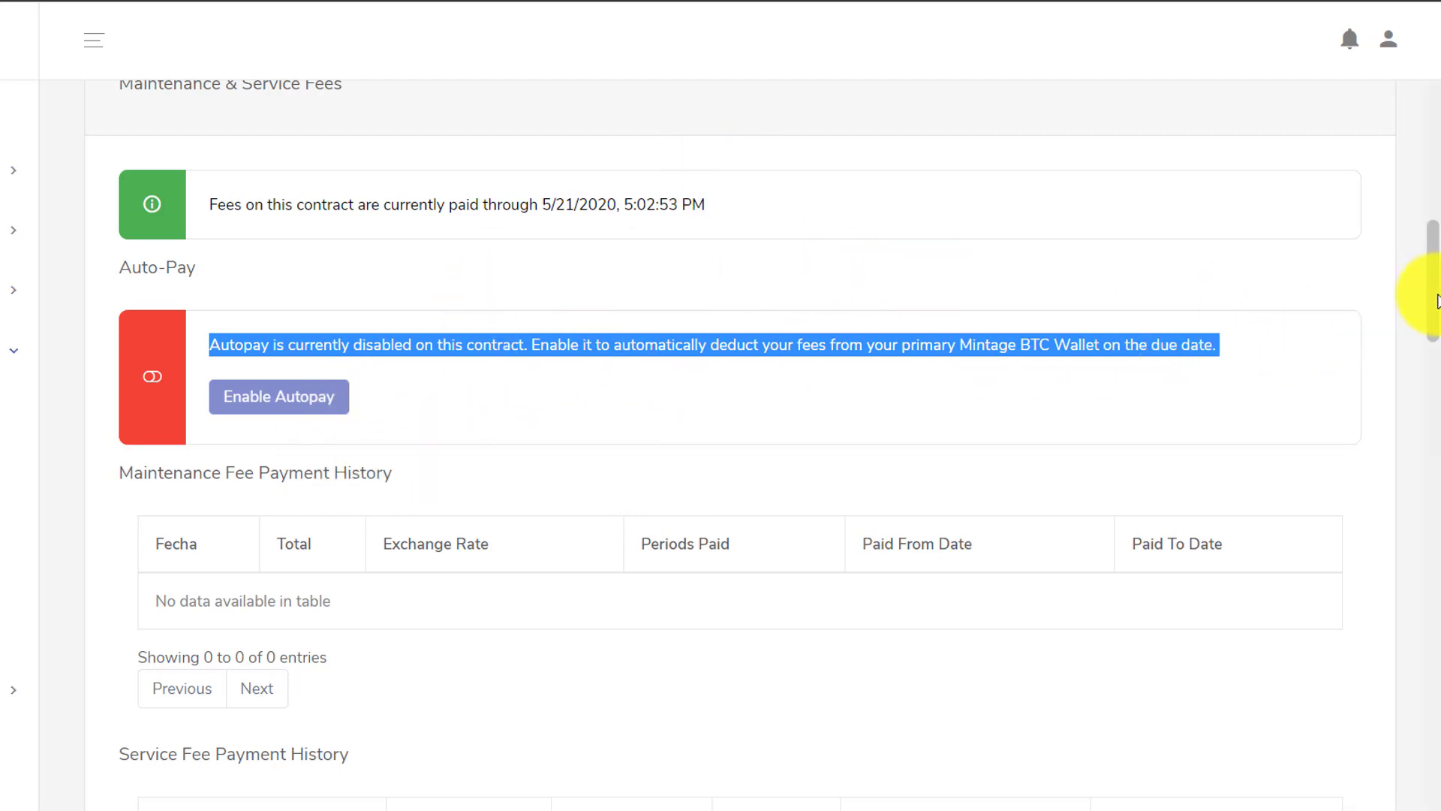
left_click_drag(1436, 300, 1436, 146)
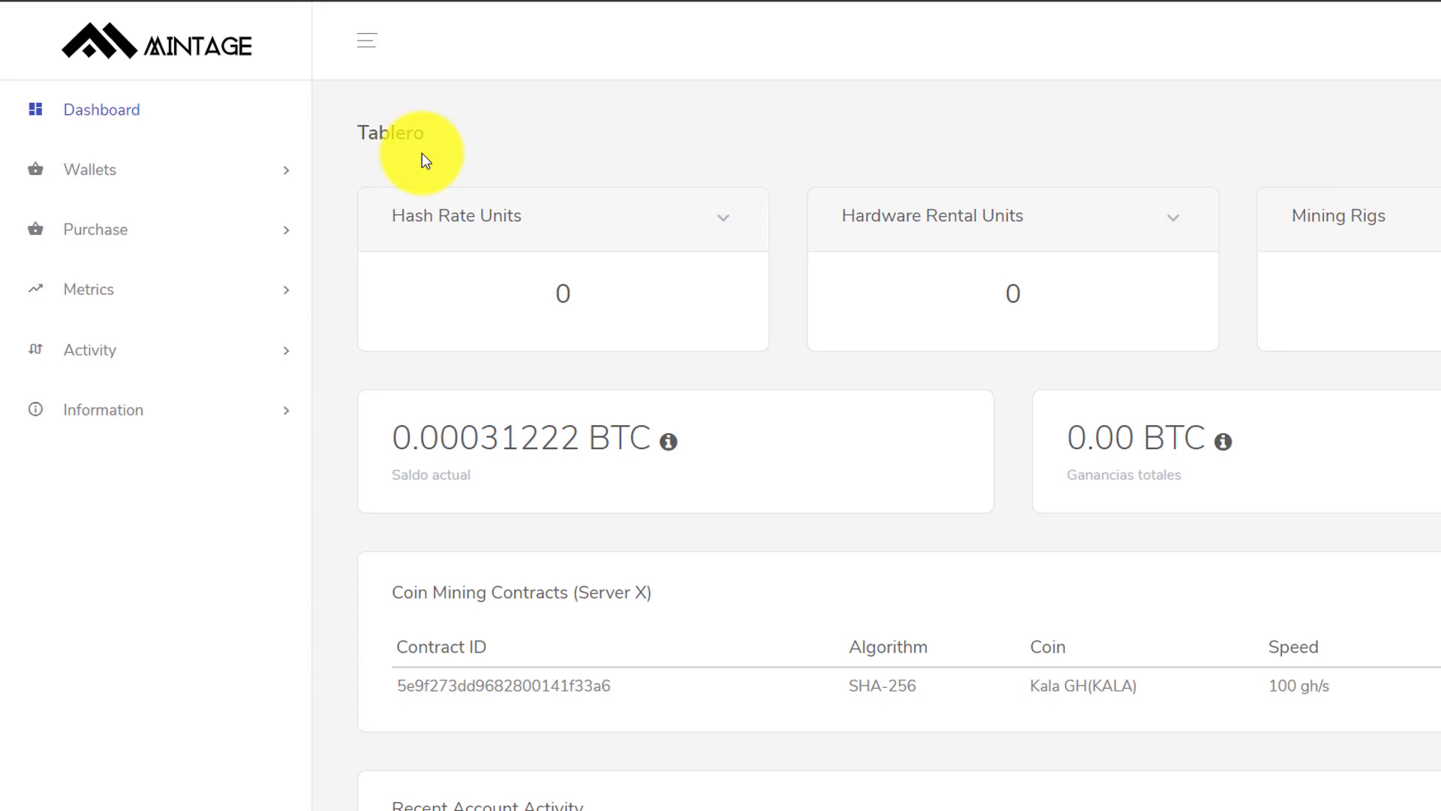
- Open the Kala wallet page under Wallets and scroll down to the External KALA Wallet section
left_click(291, 180)
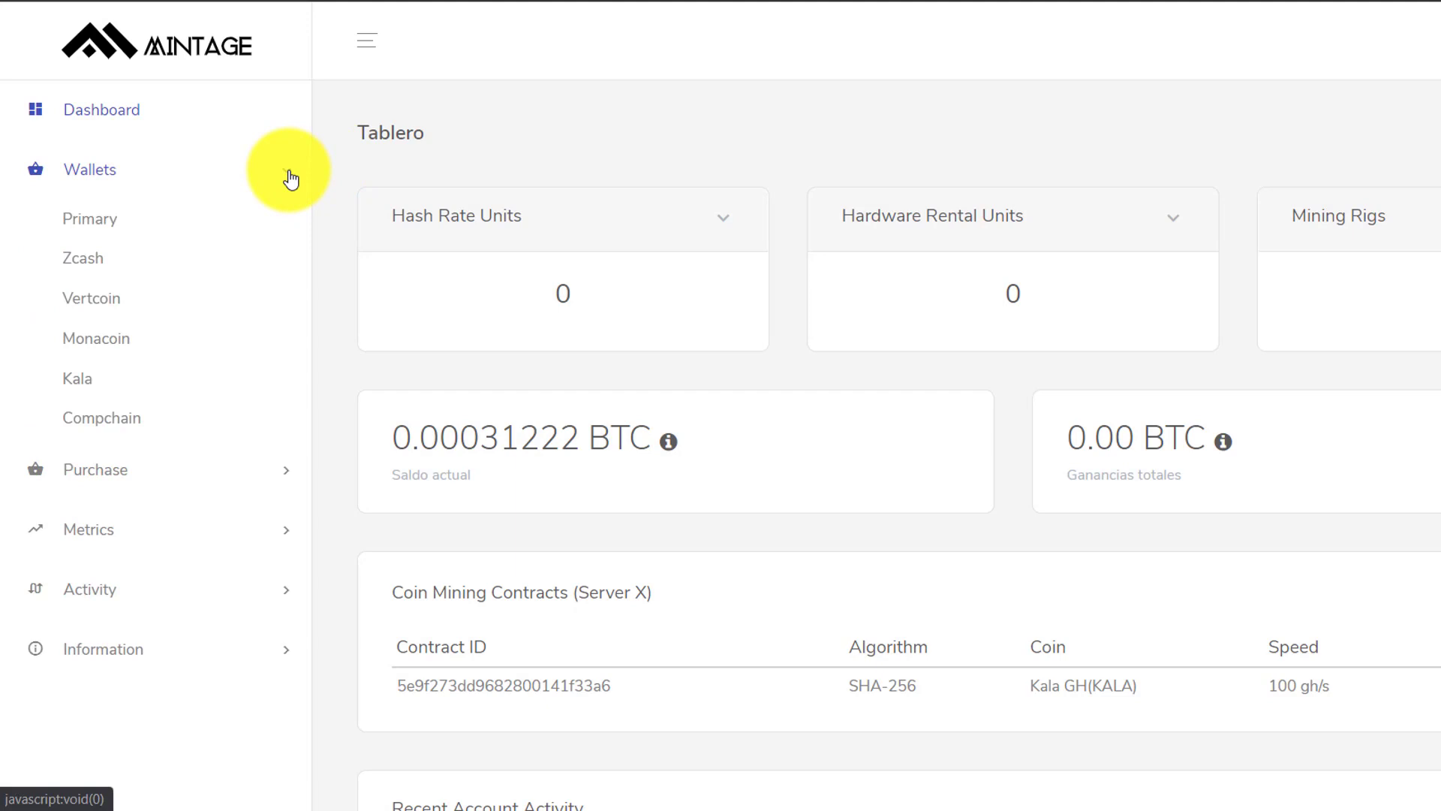
left_click(87, 386)
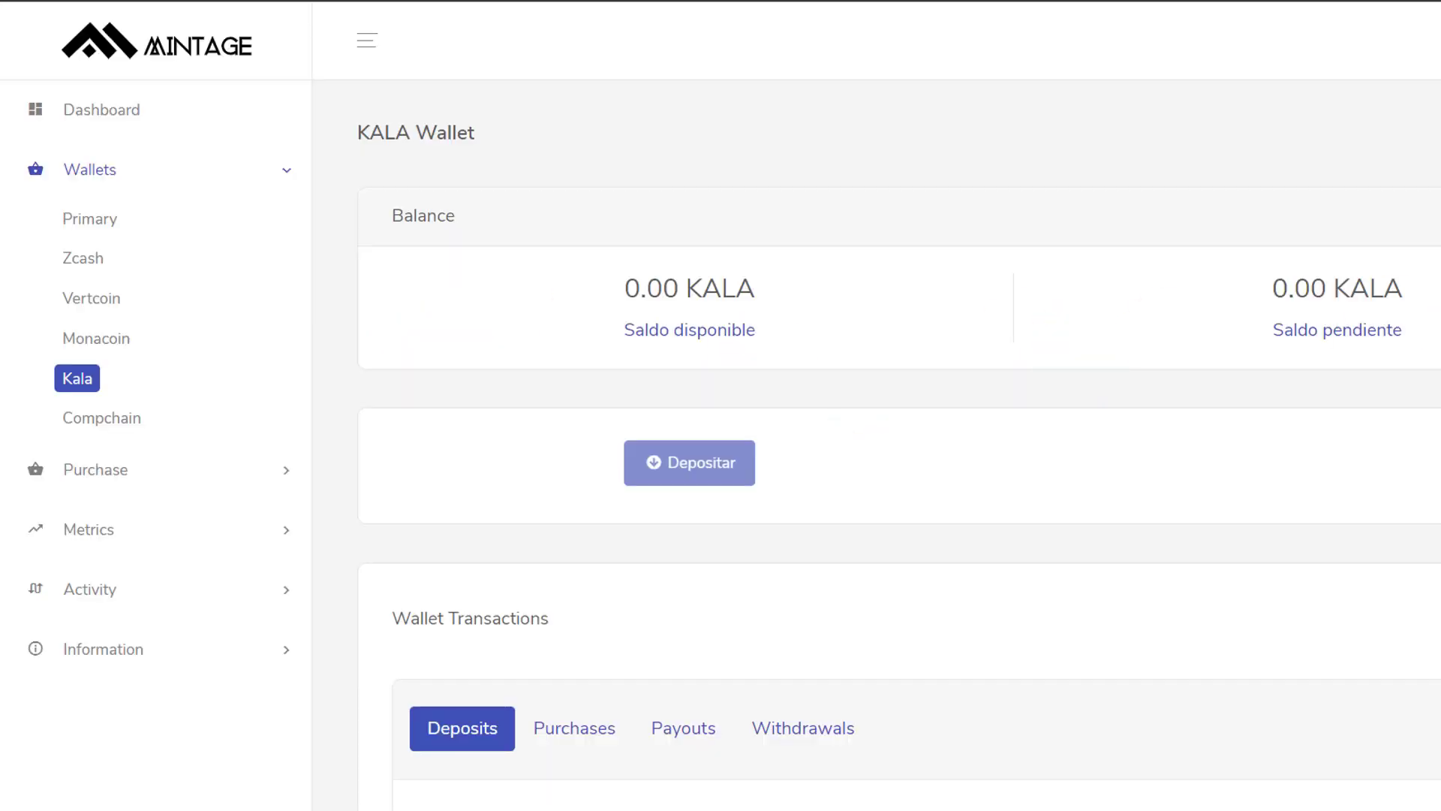
scroll(899, 446, "down", 4)
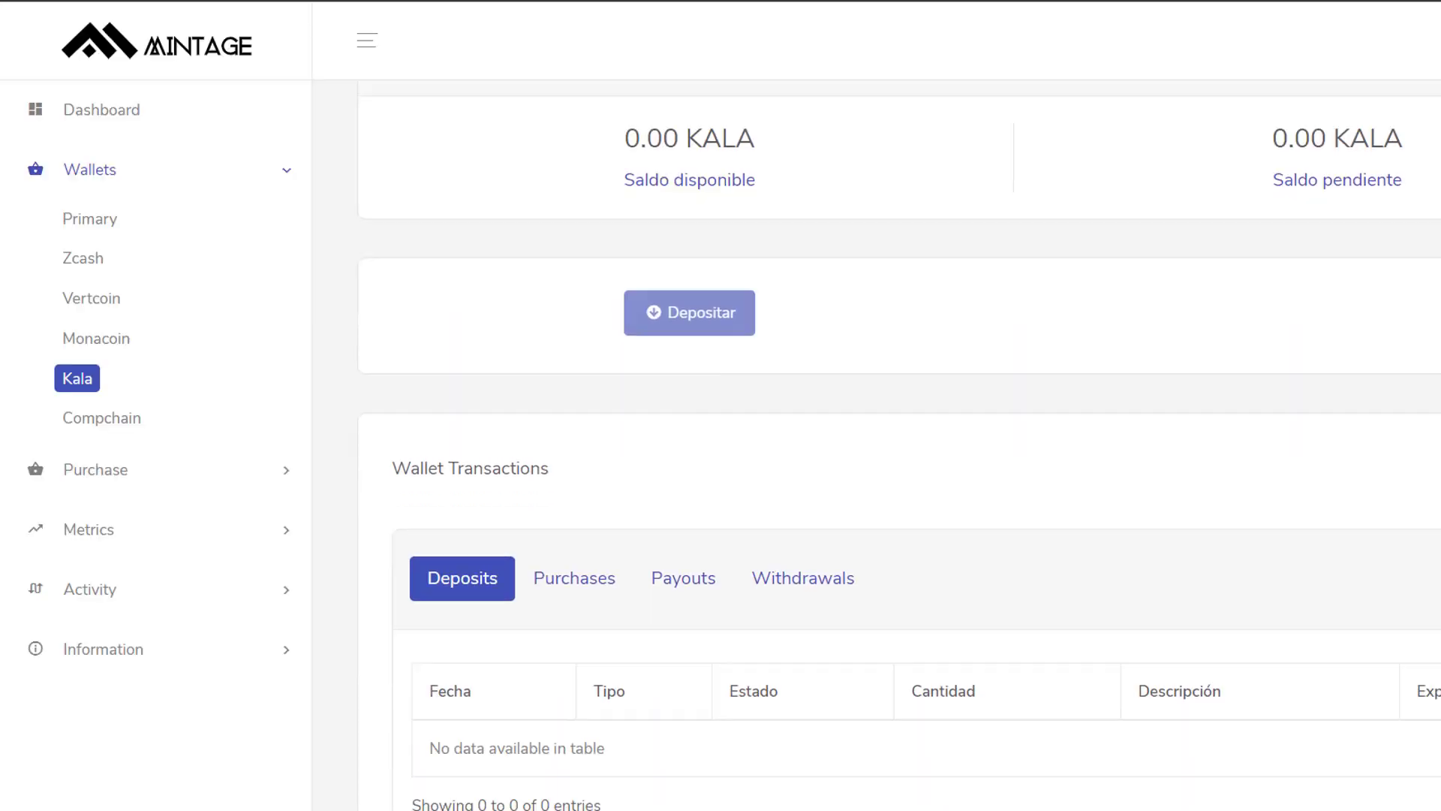
scroll(900, 445, "down", 1)
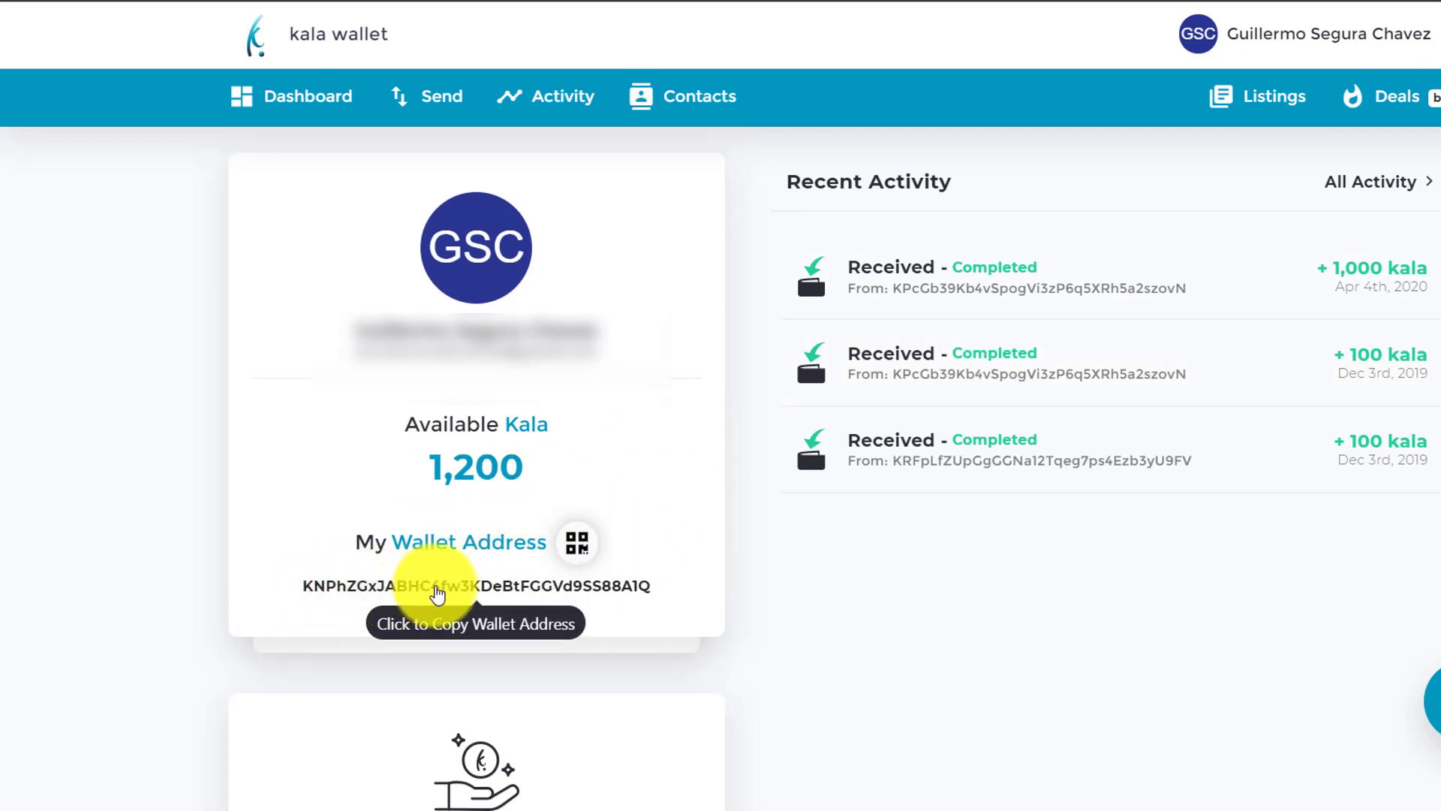
- Copy the account's own Kala wallet address from the Kala Wallet dashboard
left_click(489, 593)
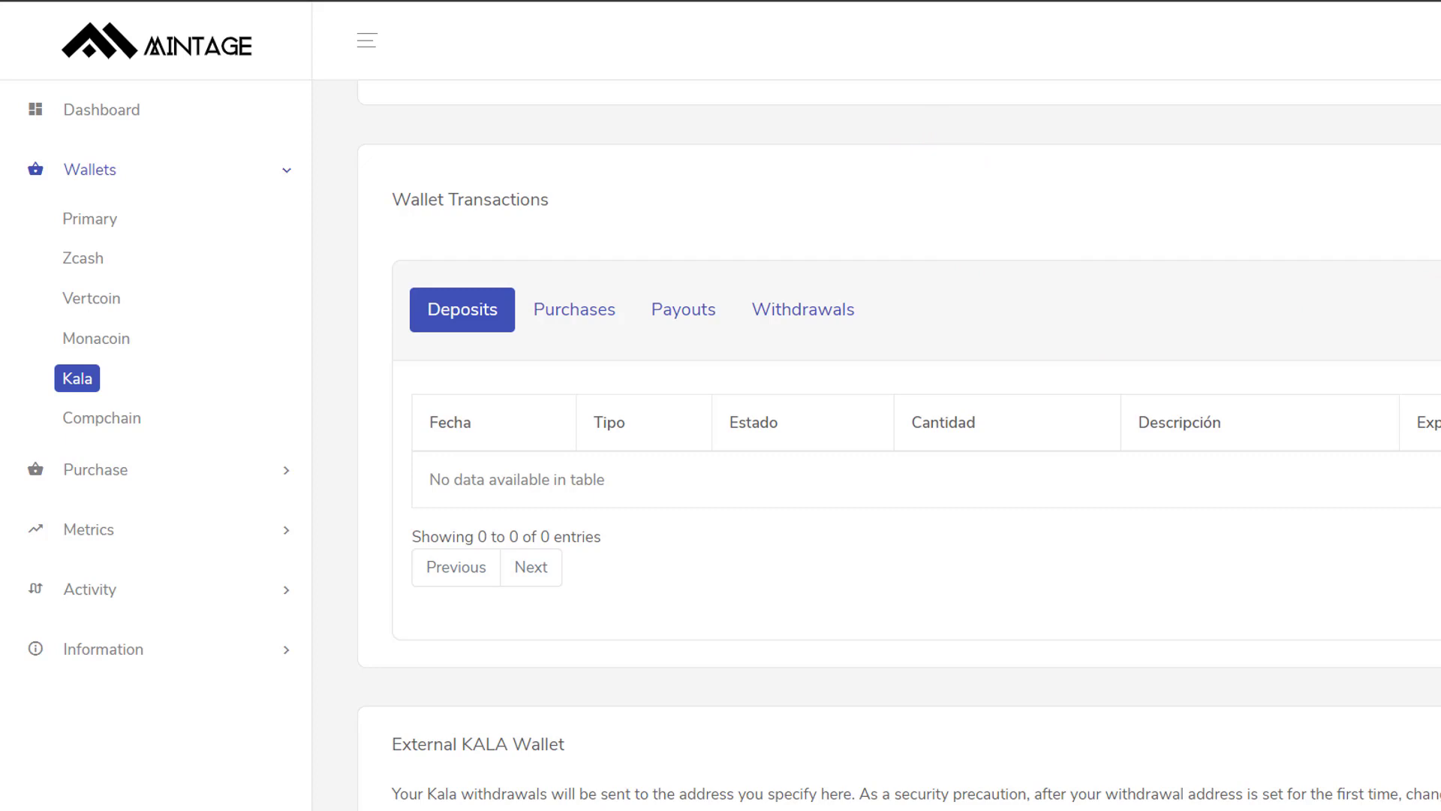
- Paste the copied Kala address as the External Wallet Address, label it 'Kalawallet' plus the owner's name, and save
scroll(899, 442, "down", 4)
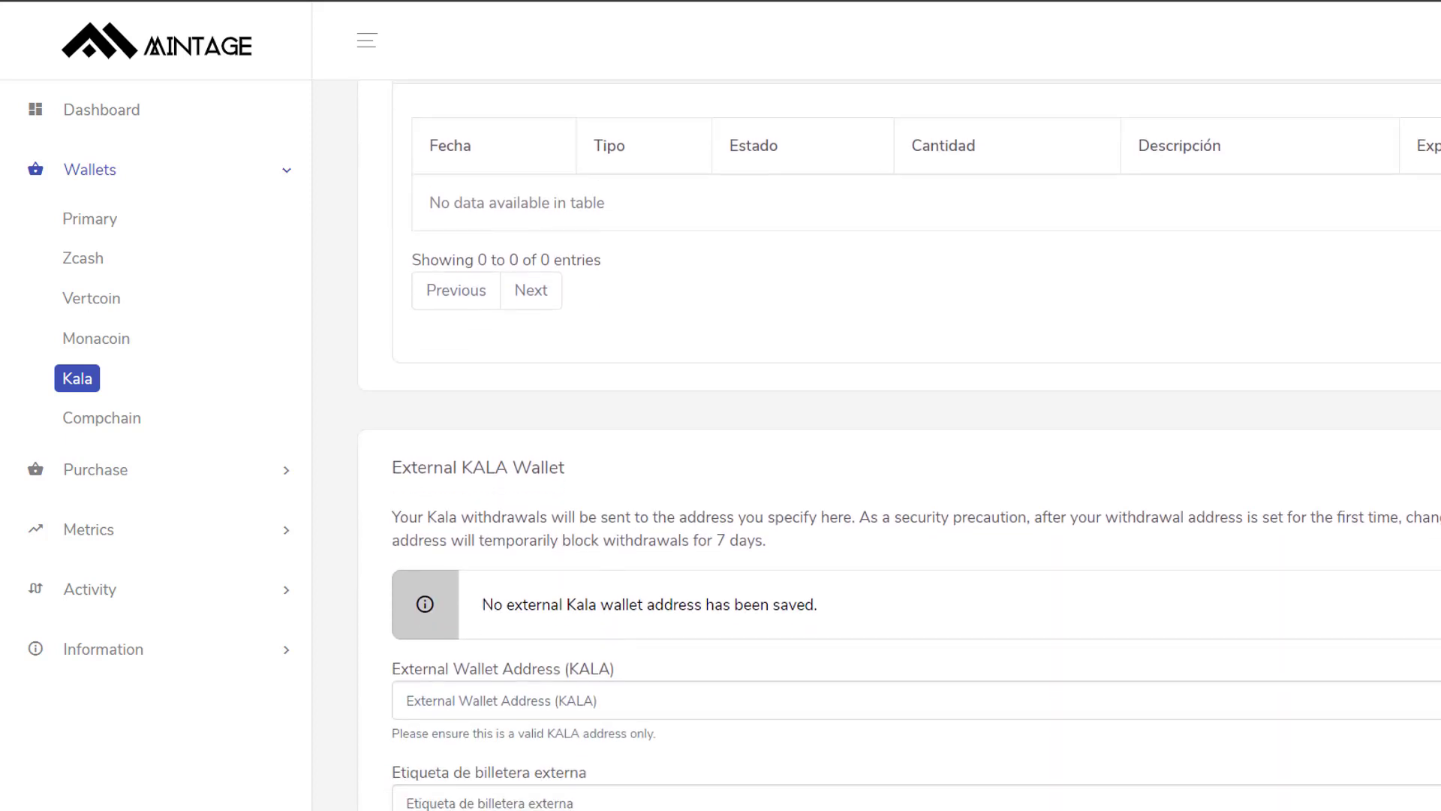
scroll(899, 442, "down", 3)
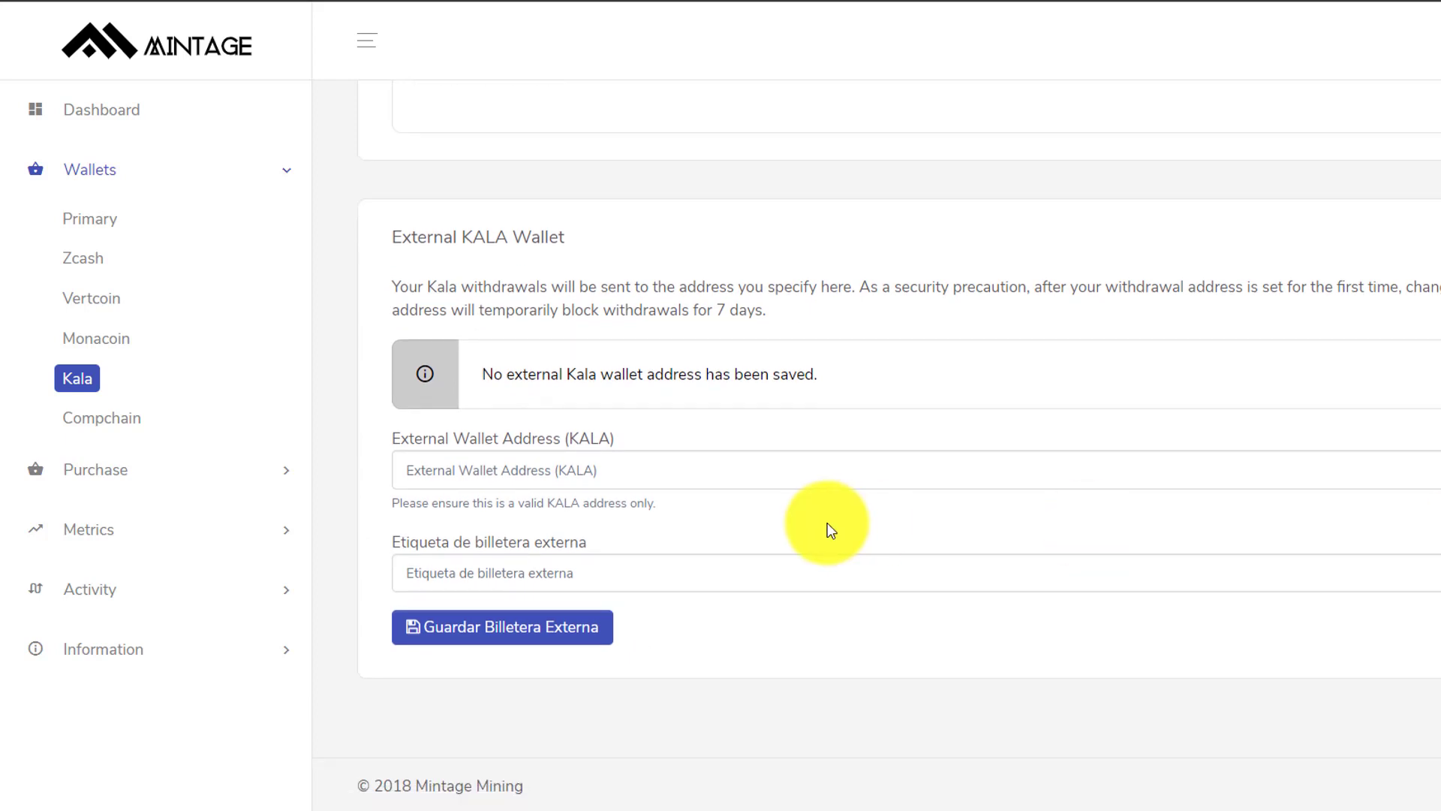
left_click(622, 478)
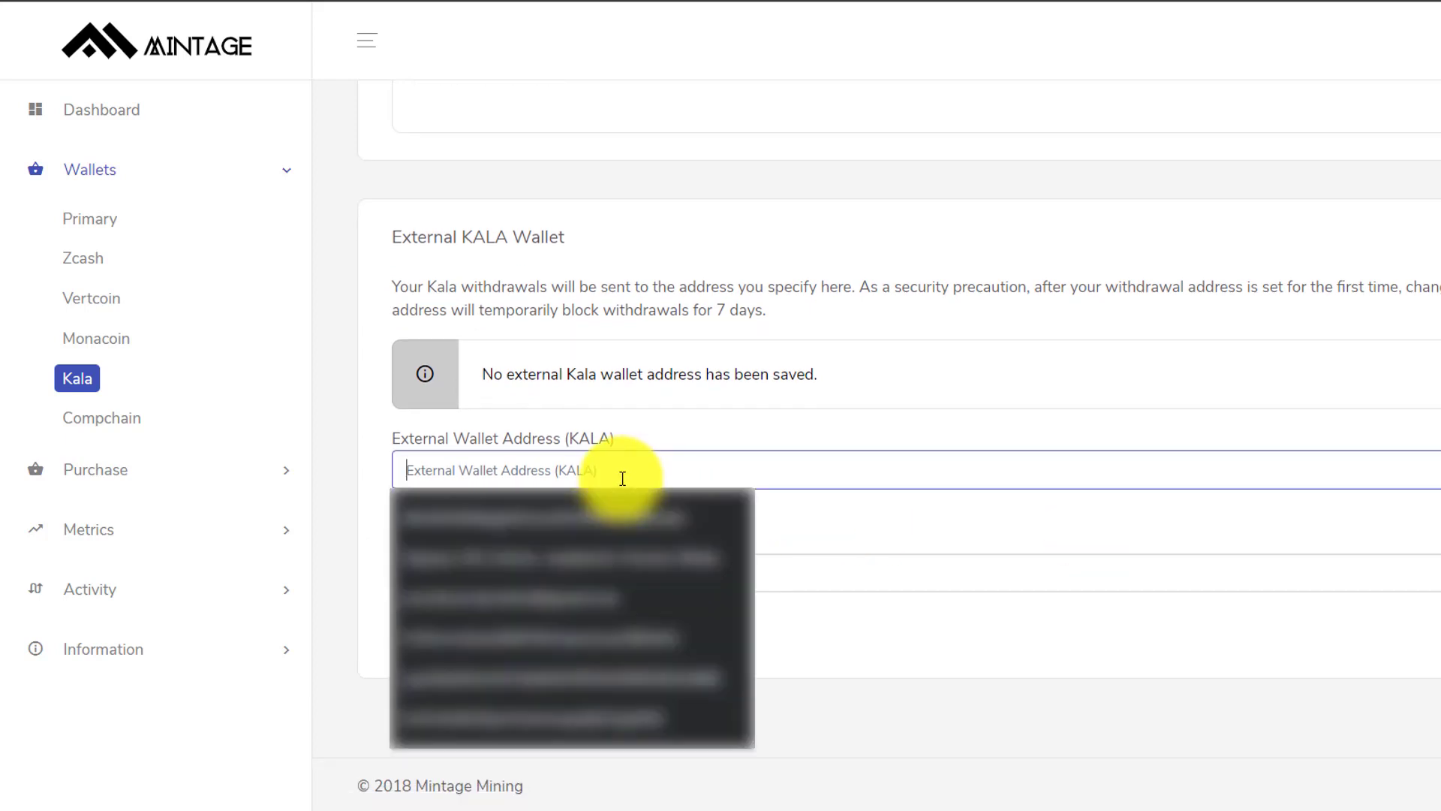
key("ctrl+v")
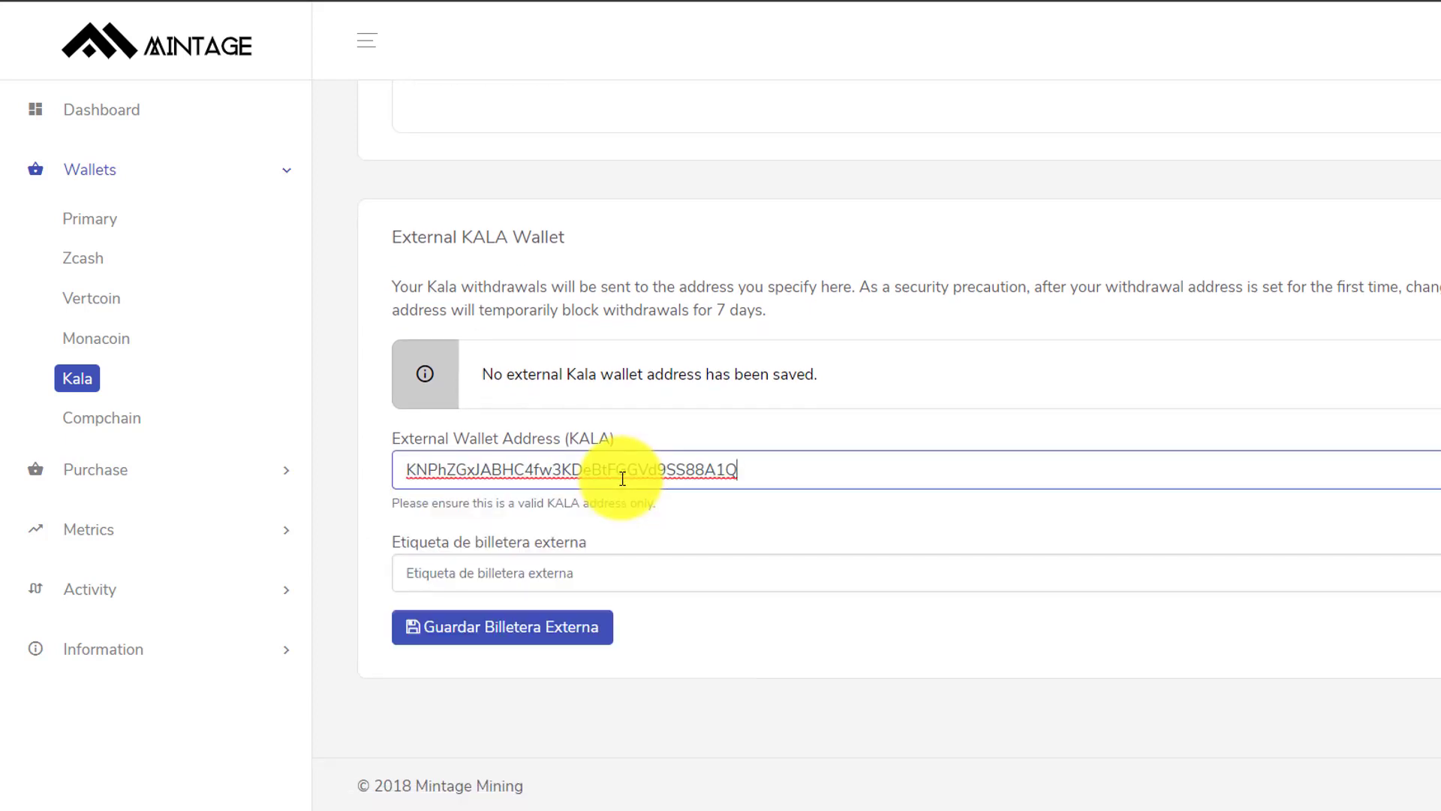
left_click(680, 577)
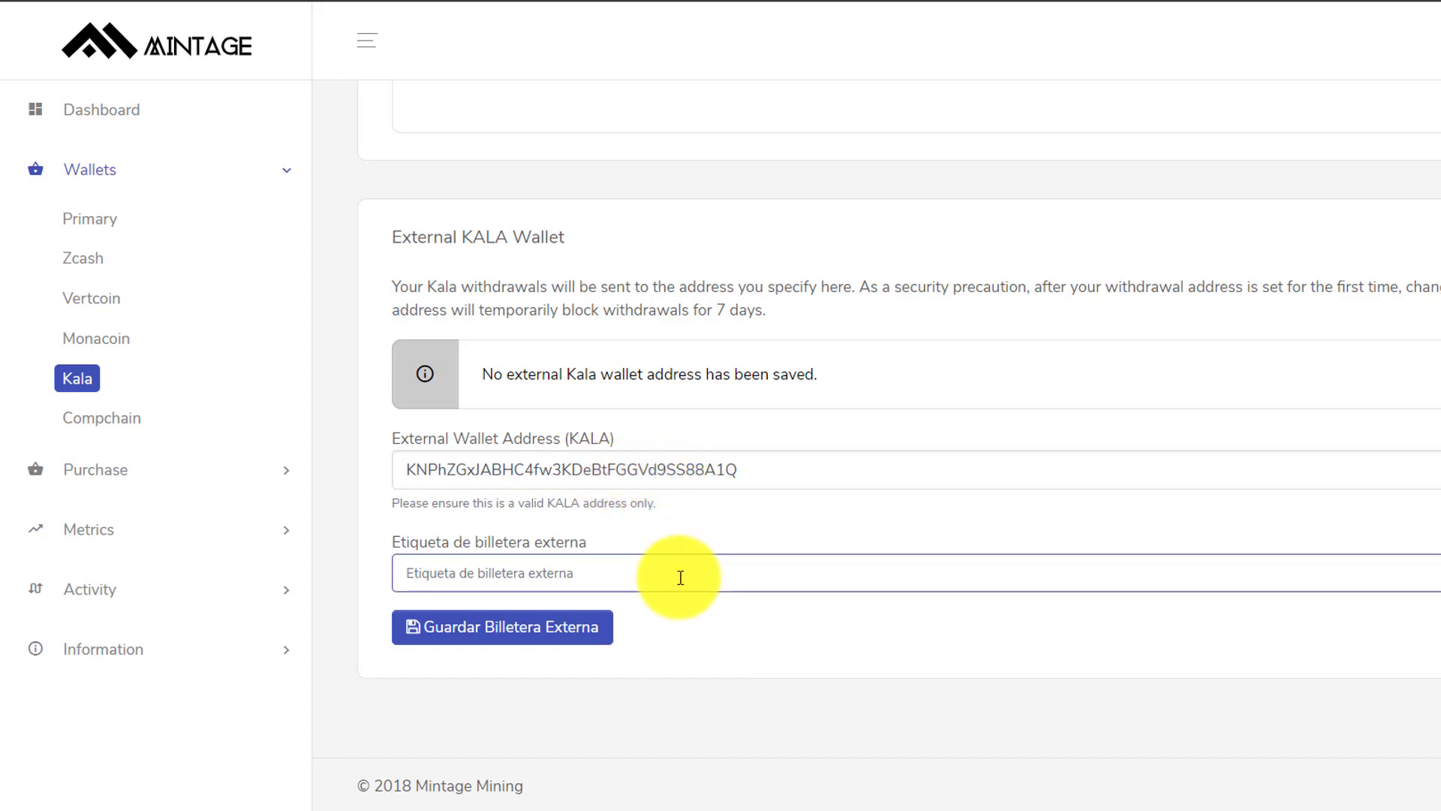
type("Kalawalle")
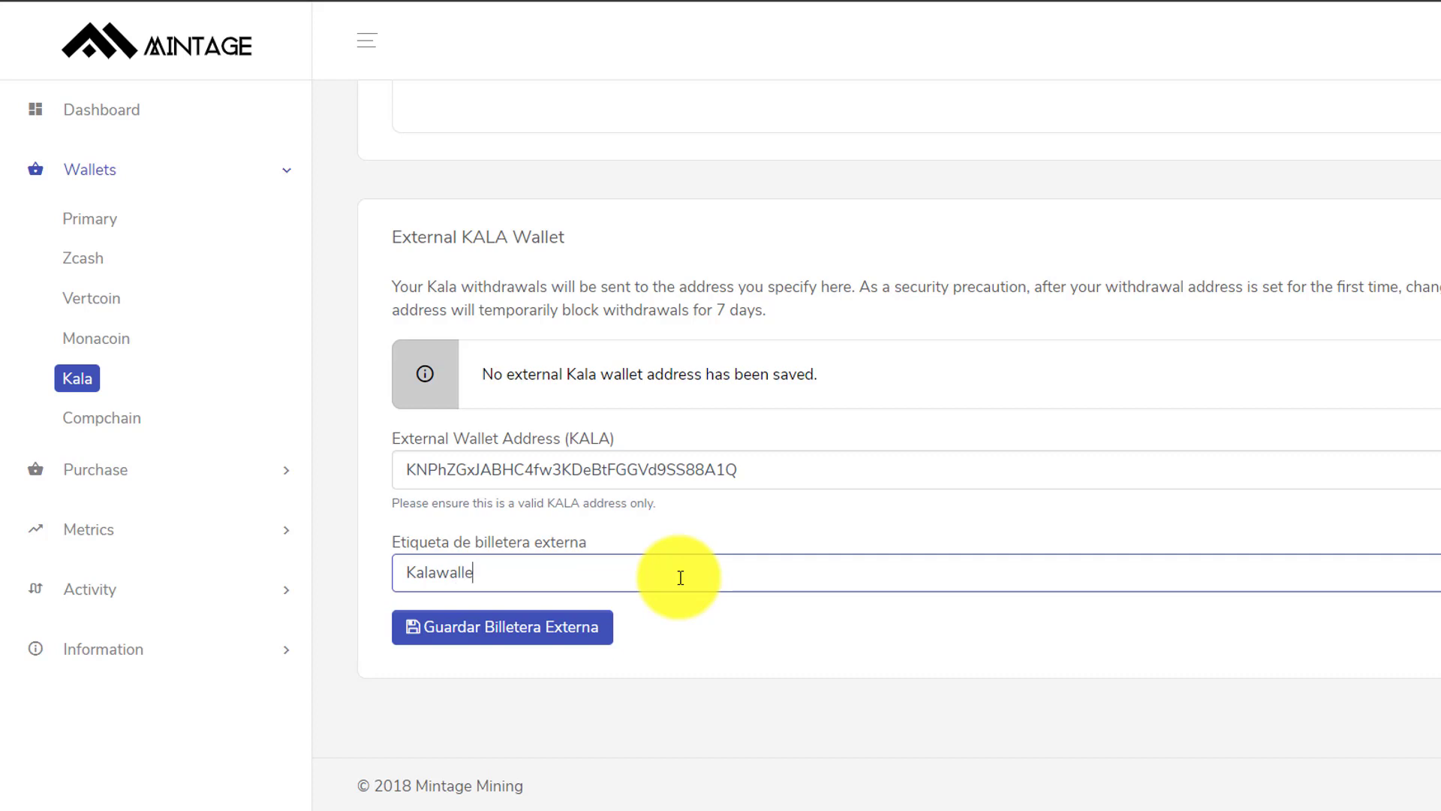
type("t Guillermo")
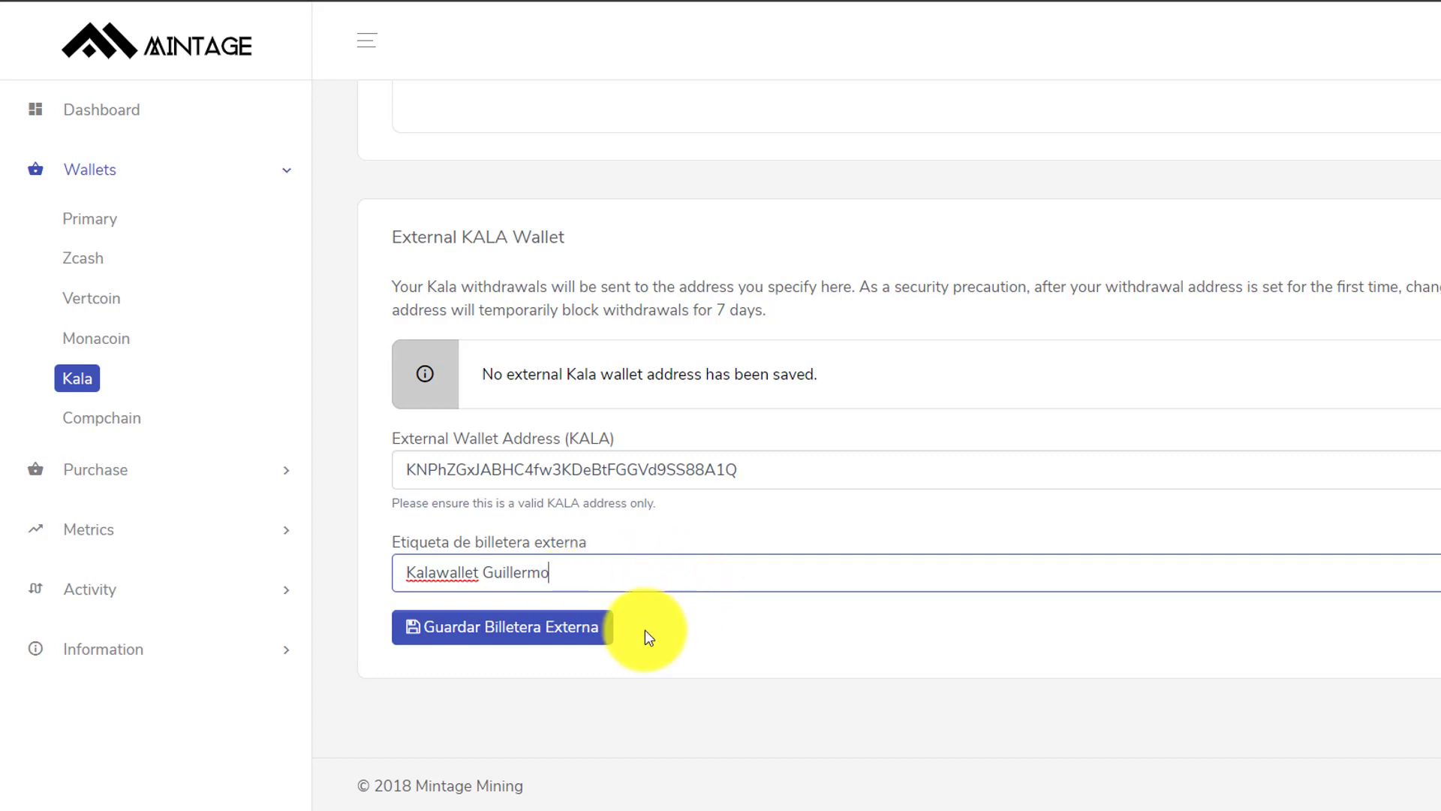
left_click(531, 629)
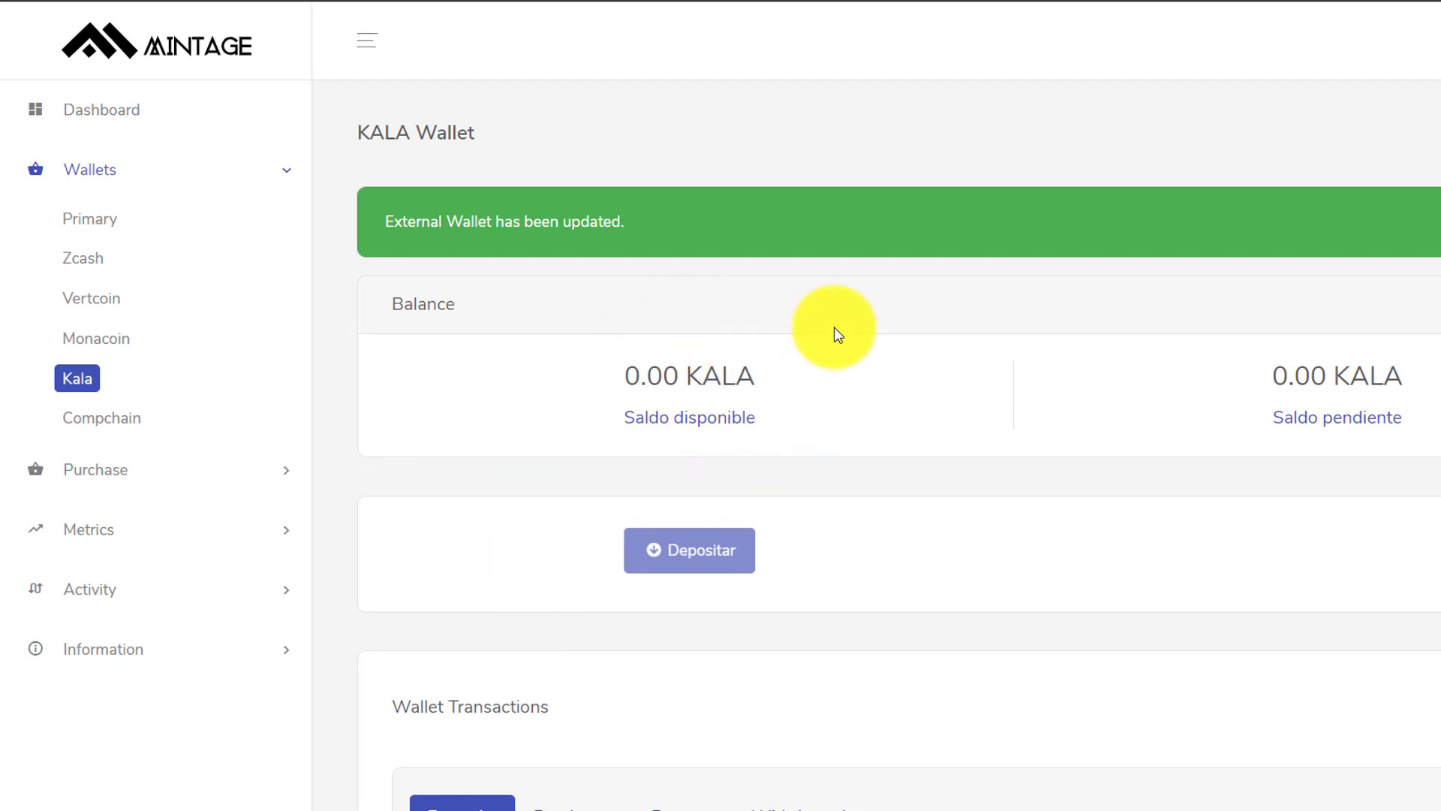
left_click(290, 179)
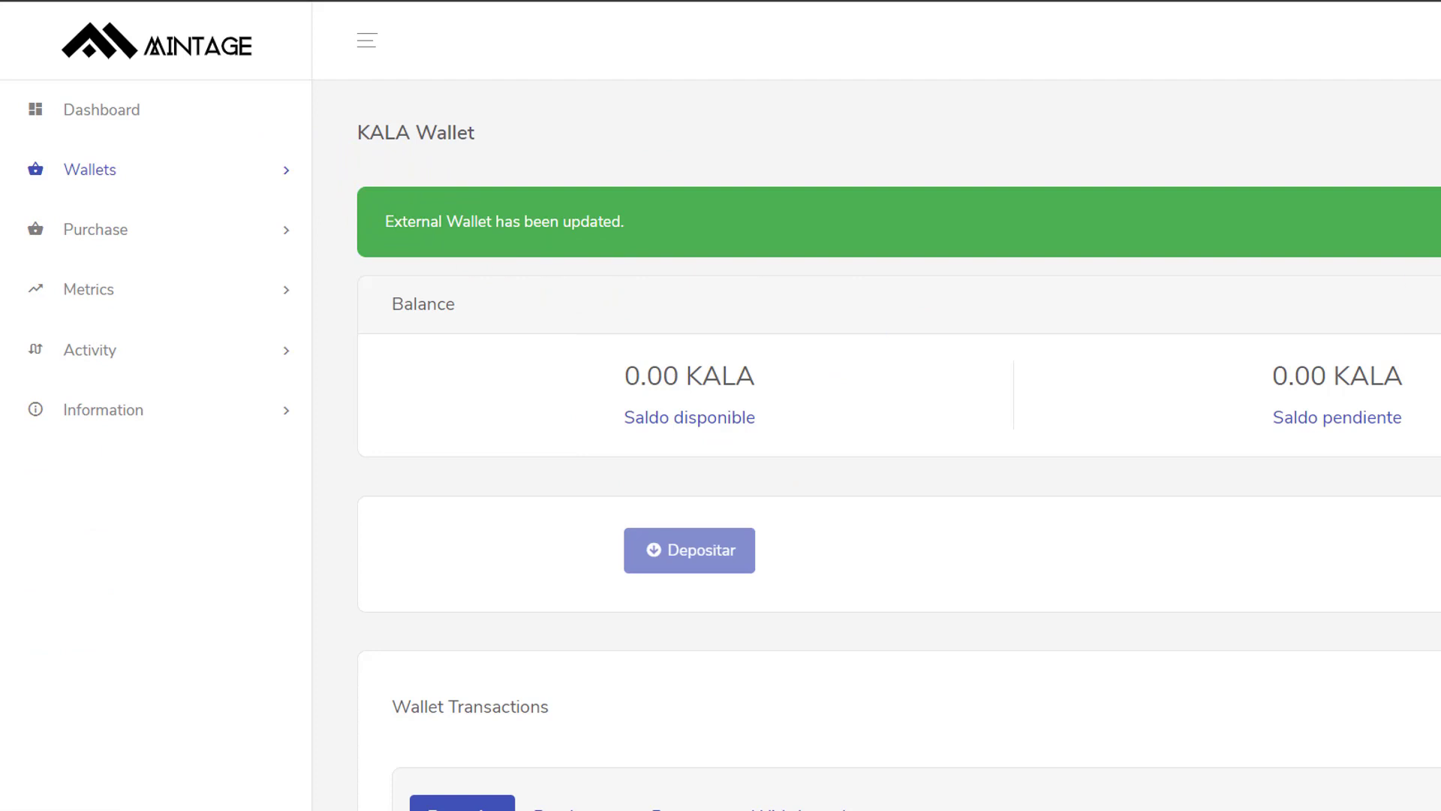